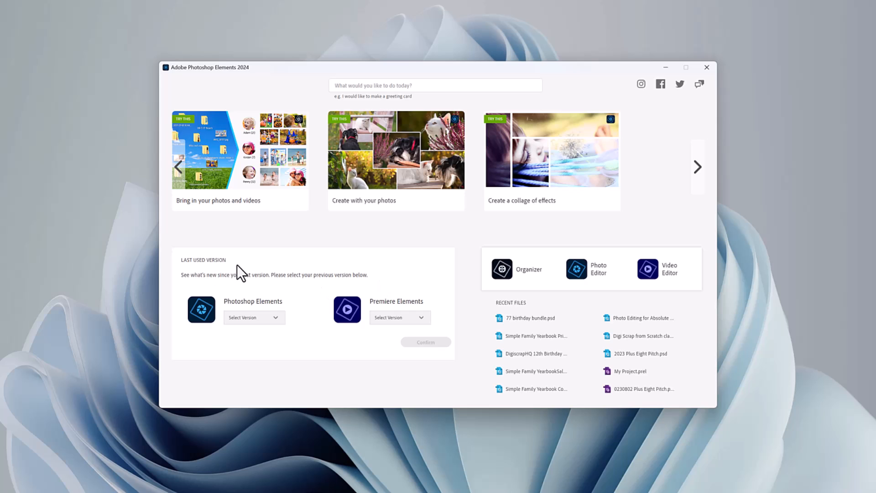
# - Browse the feature cards on the home screen and open the Photo Editor
pyautogui.click(180, 173)
pyautogui.click(181, 173)
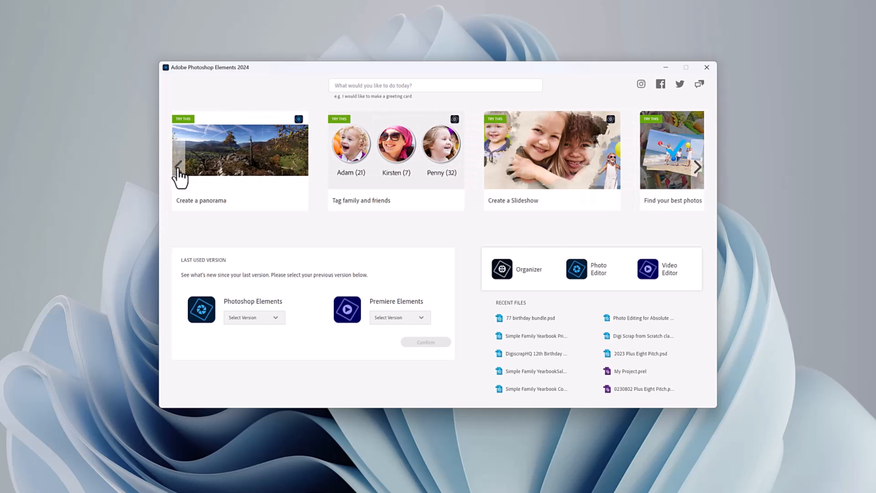
pyautogui.click(179, 174)
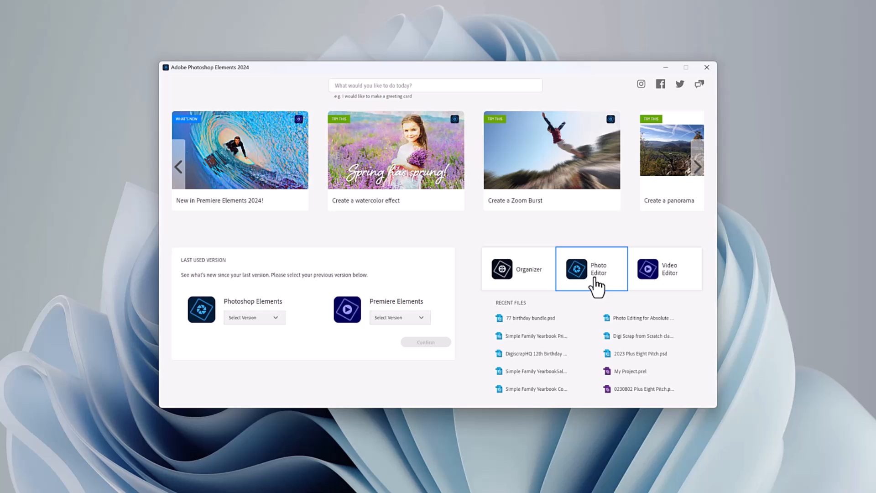
pyautogui.click(596, 281)
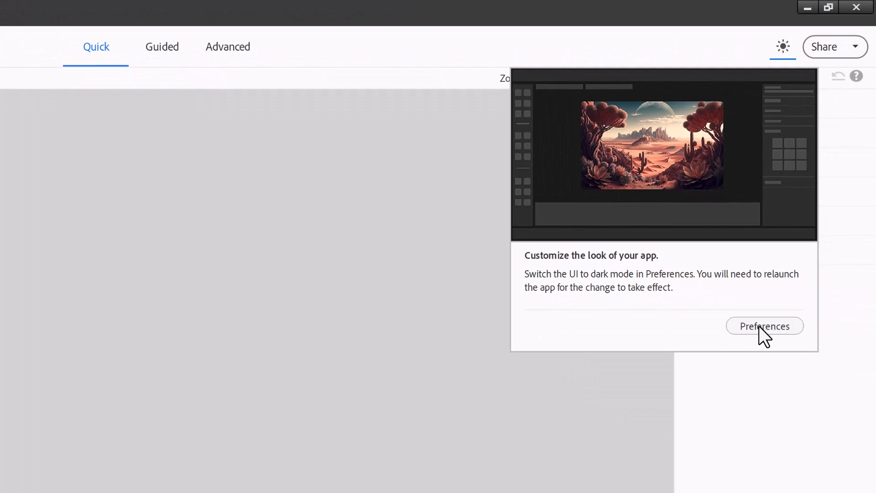
# - Set the UI Mode to Dark in the General preferences and relaunch the Photo Editor from the home screen
pyautogui.click(760, 326)
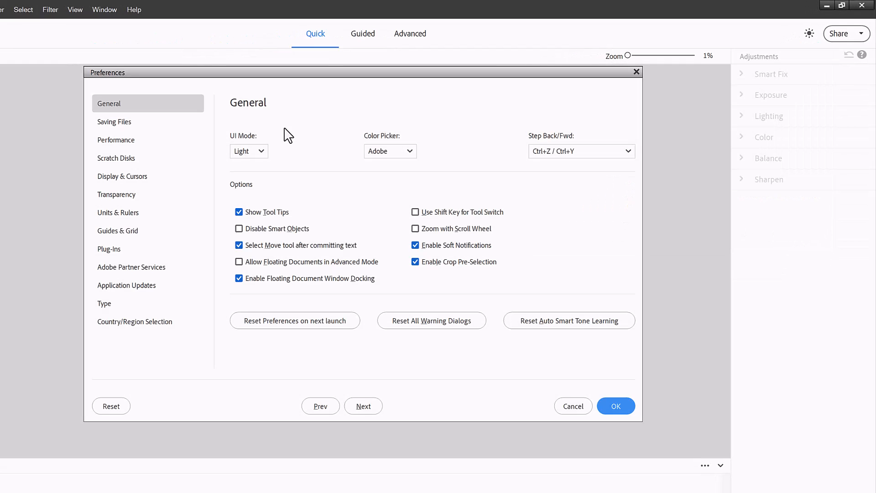
pyautogui.click(260, 152)
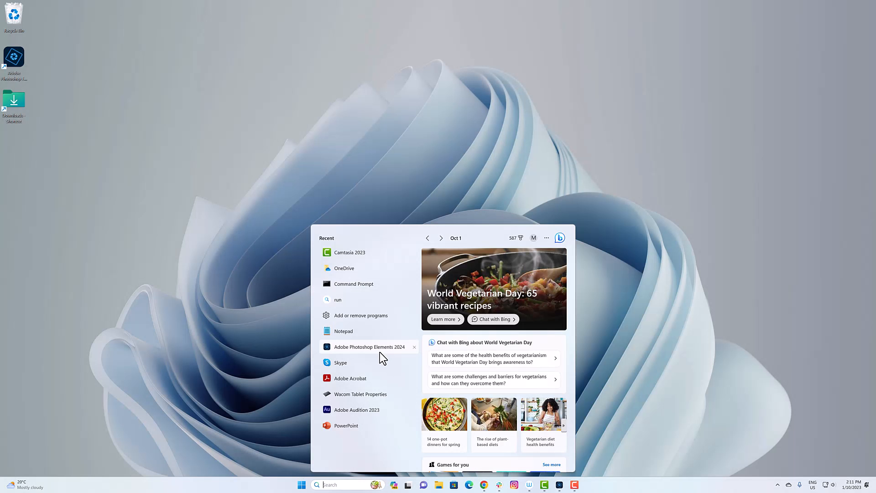
pyautogui.click(380, 353)
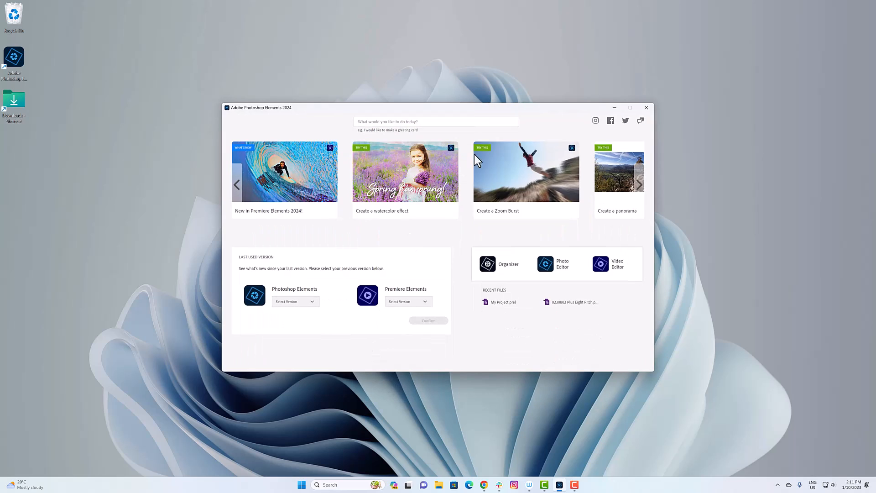
pyautogui.click(550, 275)
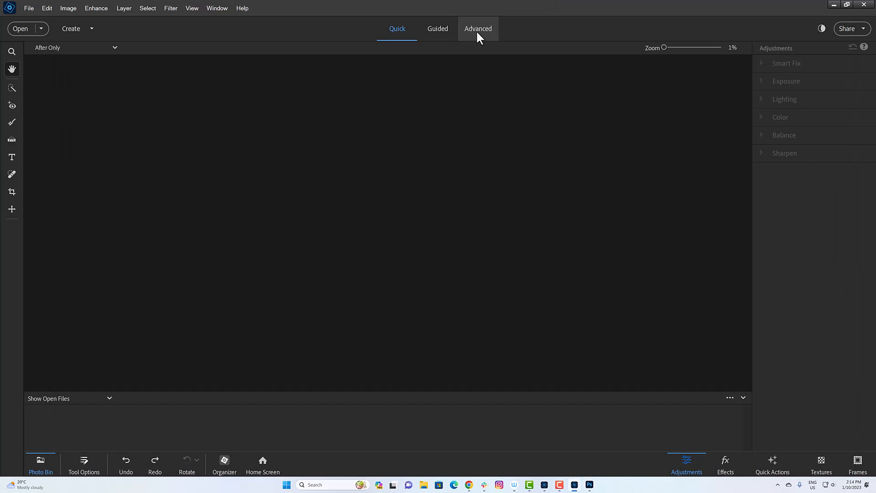
# - Switch to the Advanced workspace and bring up Photoshop and a File Explorer window alongside it to compare the interfaces
pyautogui.click(477, 30)
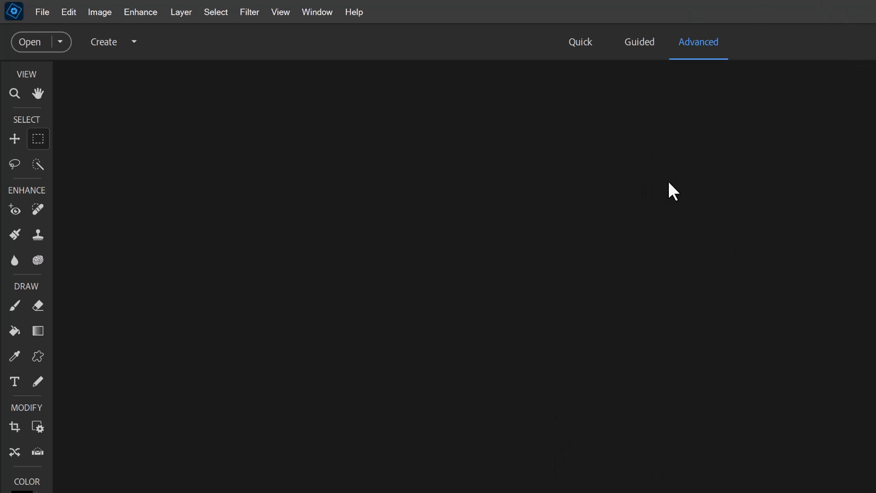
pyautogui.hotkey('alt', 'Tab')
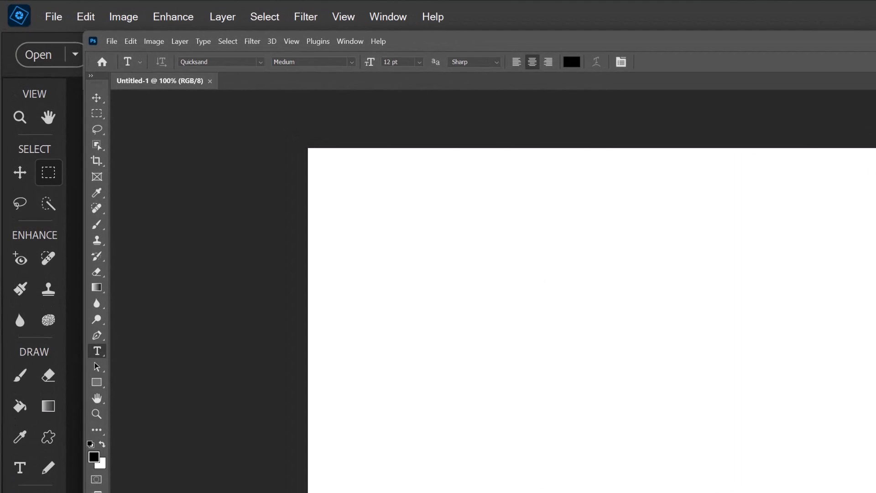
pyautogui.press('super+e')
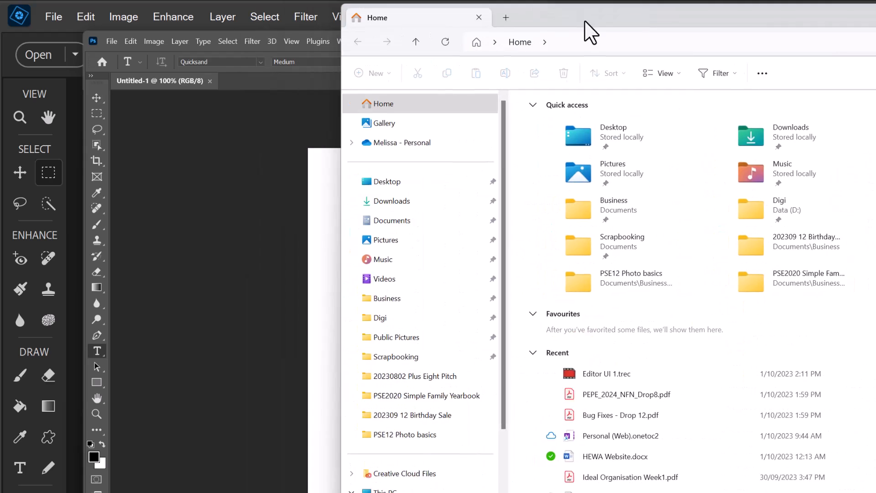
pyautogui.moveTo(586, 22); pyautogui.dragTo(650, 48)
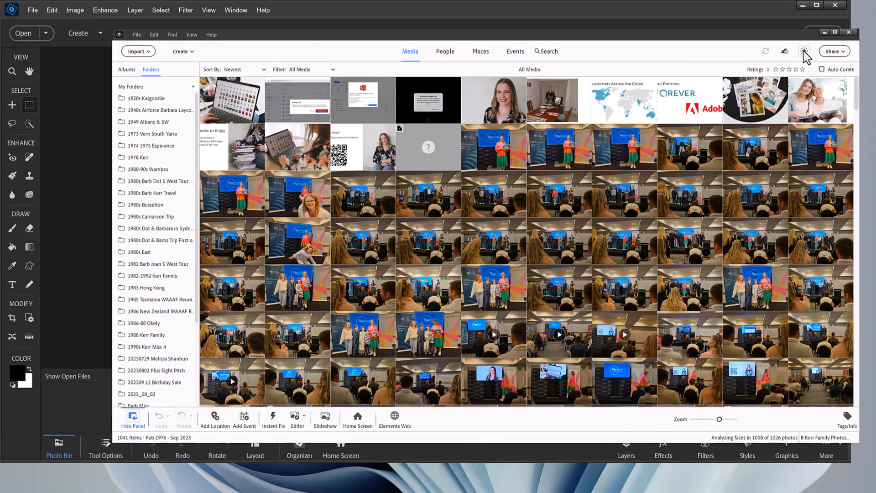
# - Open the Organizer's General preferences to view its UI Mode setting, and close them without changes
pyautogui.click(805, 51)
pyautogui.click(781, 189)
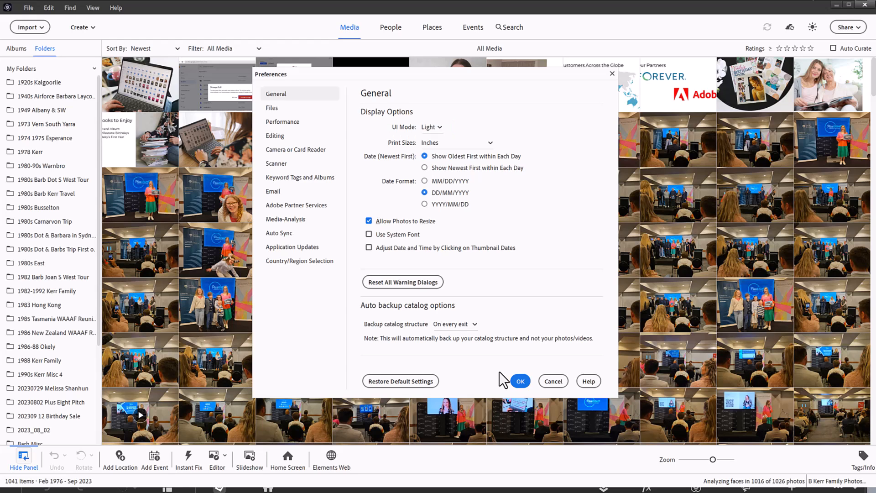
pyautogui.click(566, 386)
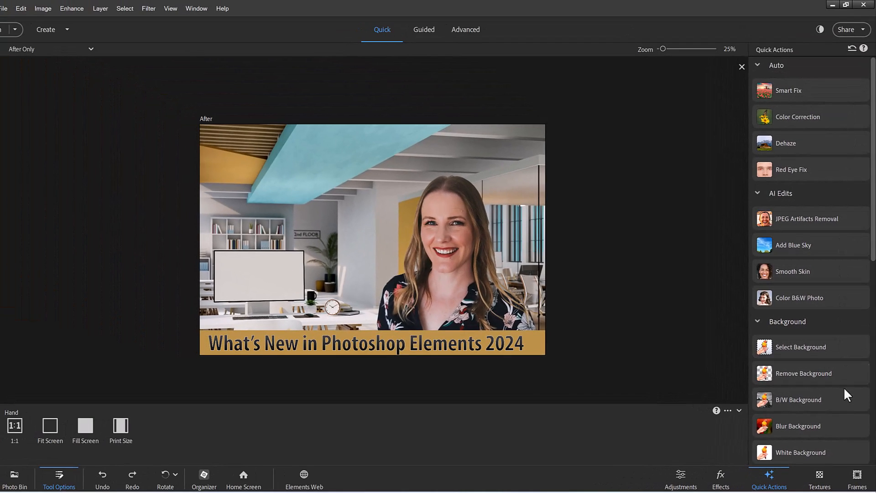
# - Apply the Blur Background quick action to the office portrait and open its layered result in Advanced mode
pyautogui.scroll(-2, 847, 390)
pyautogui.scroll(-2, 794, 210)
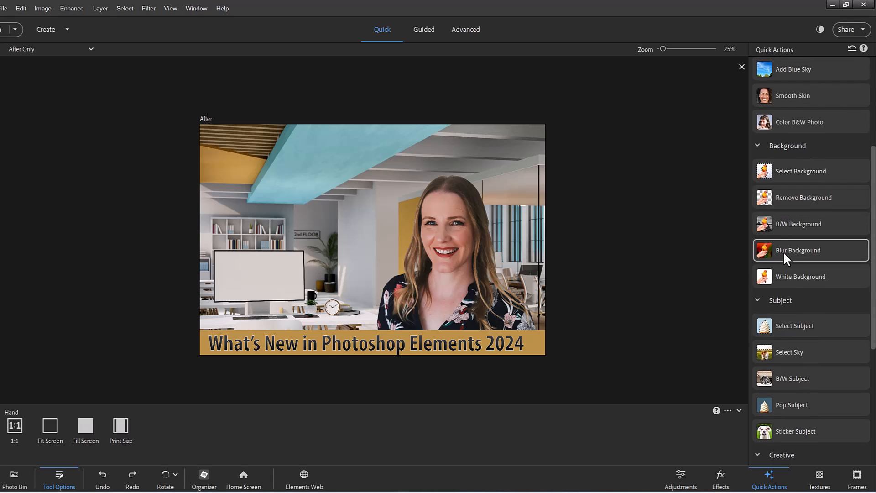
pyautogui.click(785, 256)
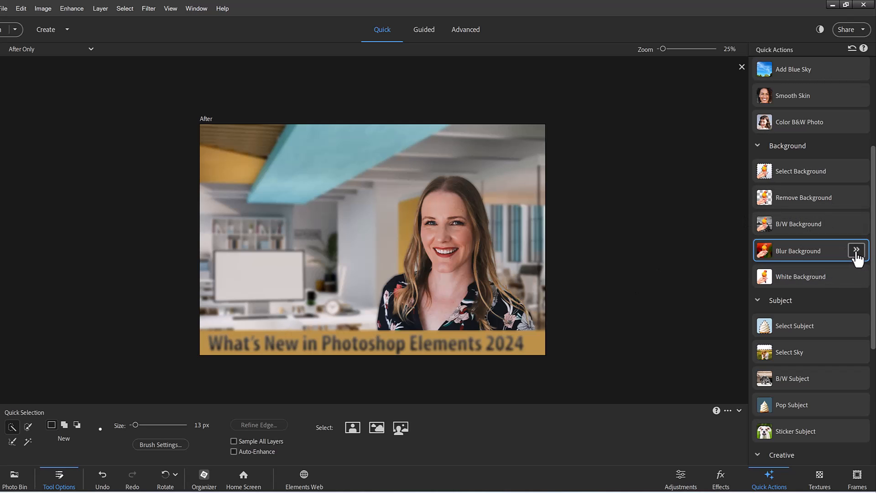
pyautogui.click(858, 250)
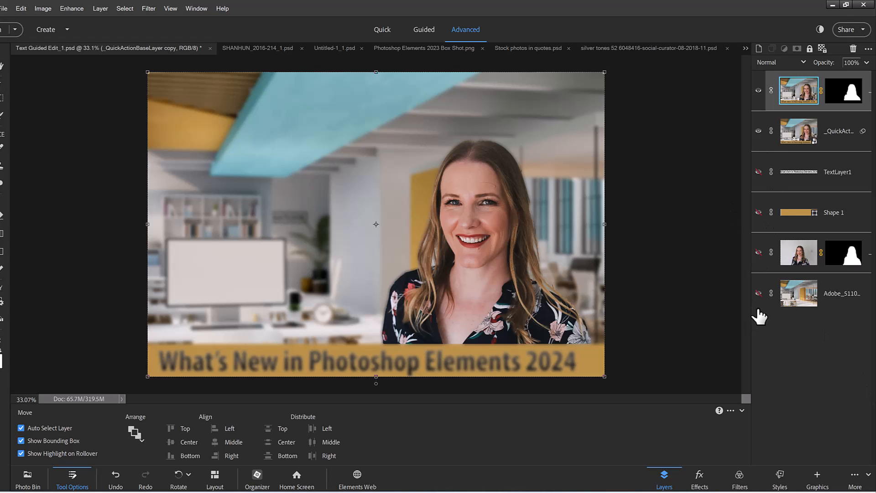
# - Return to Quick mode and try the B&W quick action on the flower photo
pyautogui.click(383, 30)
pyautogui.moveTo(868, 437); pyautogui.dragTo(866, 448)
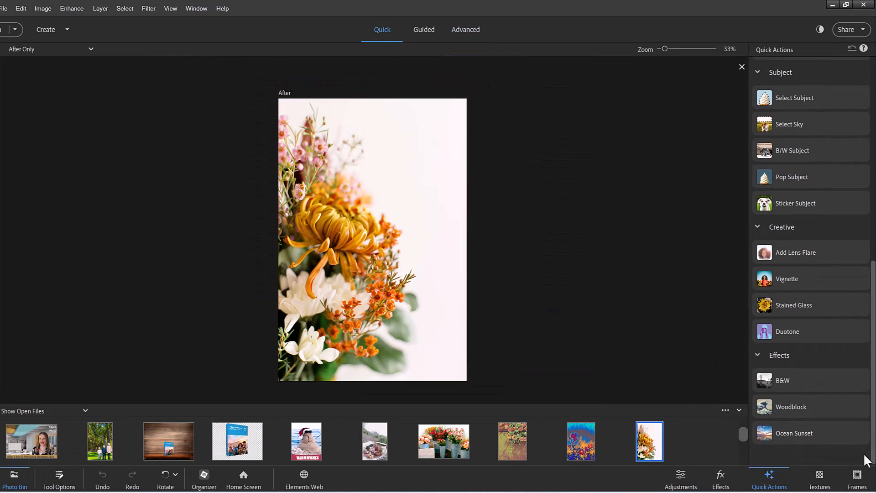
pyautogui.click(802, 384)
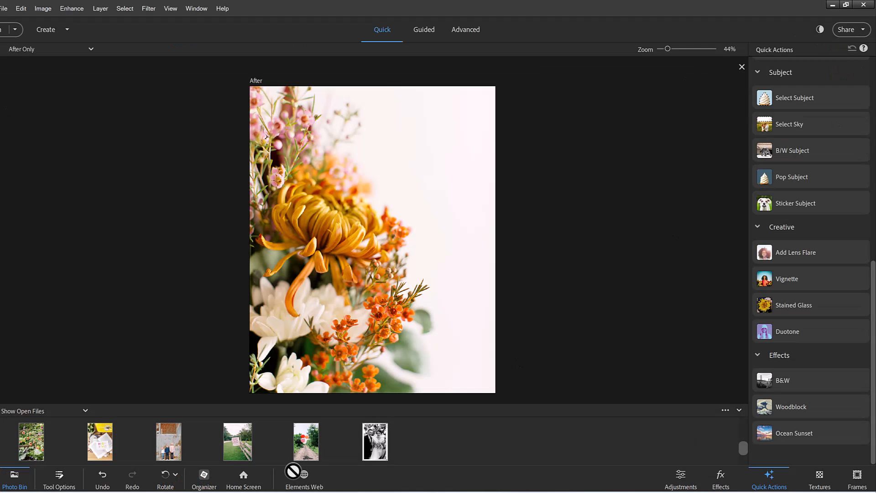
# - Open the photo of balloons over the gravel road and apply the Add Blue Sky quick action
pyautogui.doubleClick(307, 445)
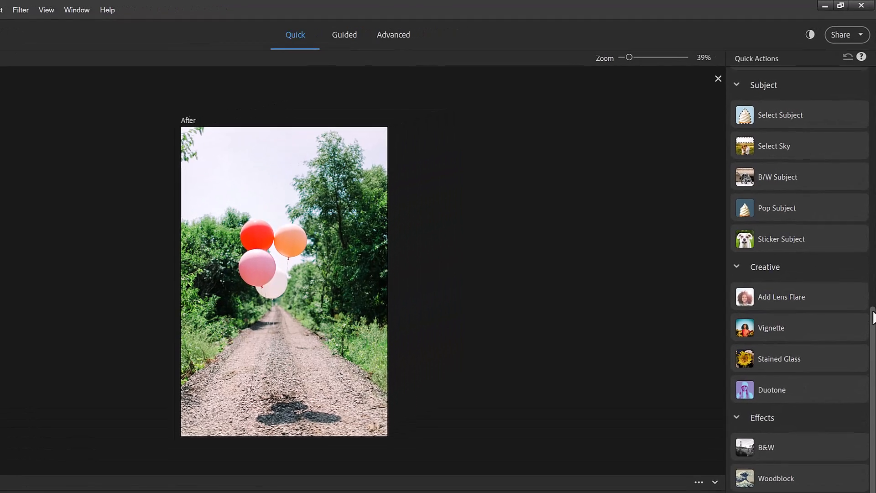
pyautogui.scroll(-10, 817, 262)
pyautogui.click(849, 234)
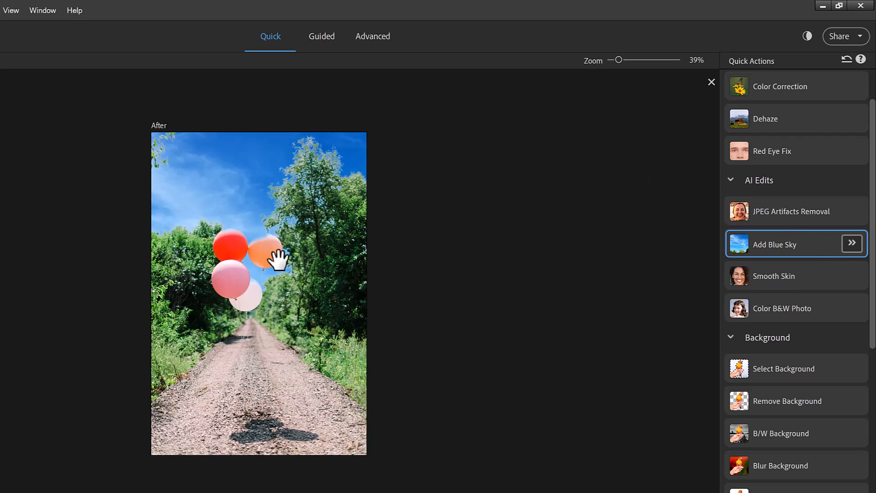
# - Open the blue sky edit in Advanced mode and swap the brush's foreground and background colors for working on its layer mask
pyautogui.click(852, 244)
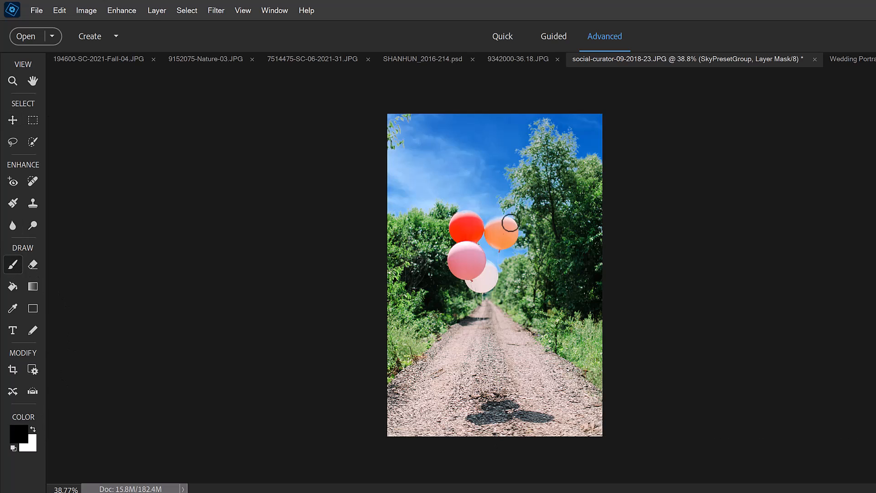
pyautogui.press('x')
pyautogui.press('x')
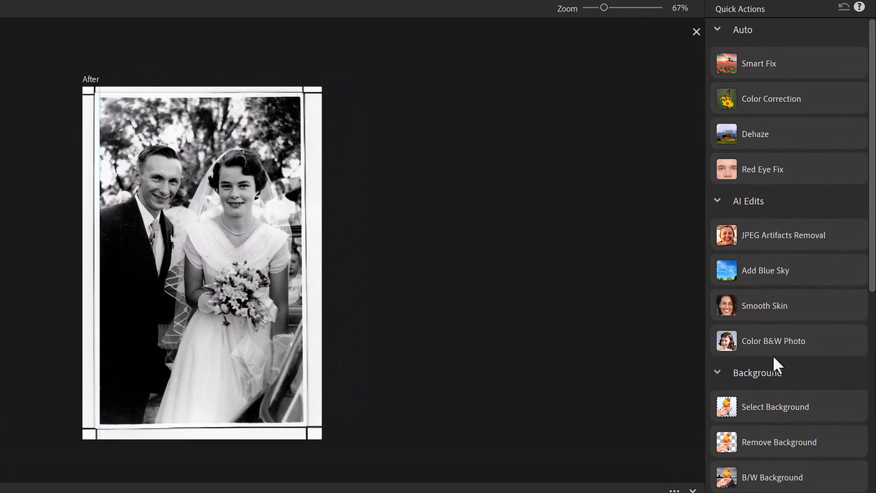
# - Apply Color B&W Photo to the wedding portrait and compare the alternative color versions in Colorize Photo
pyautogui.click(775, 352)
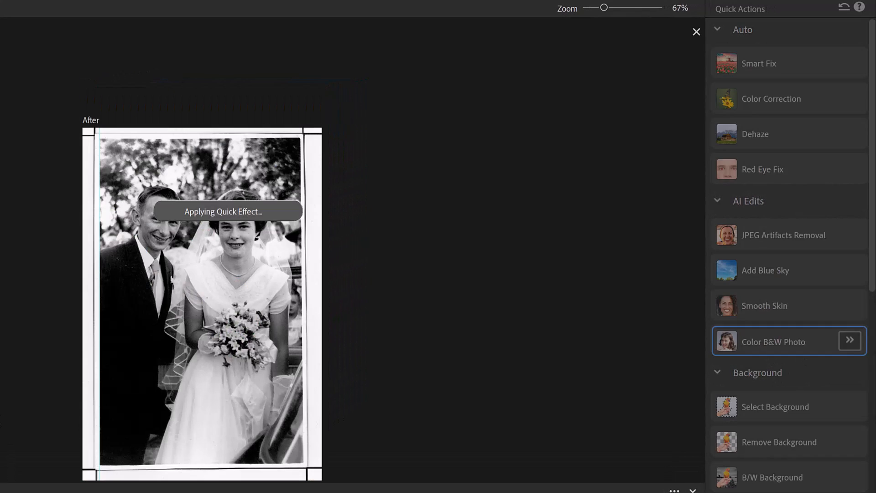
pyautogui.click(850, 340)
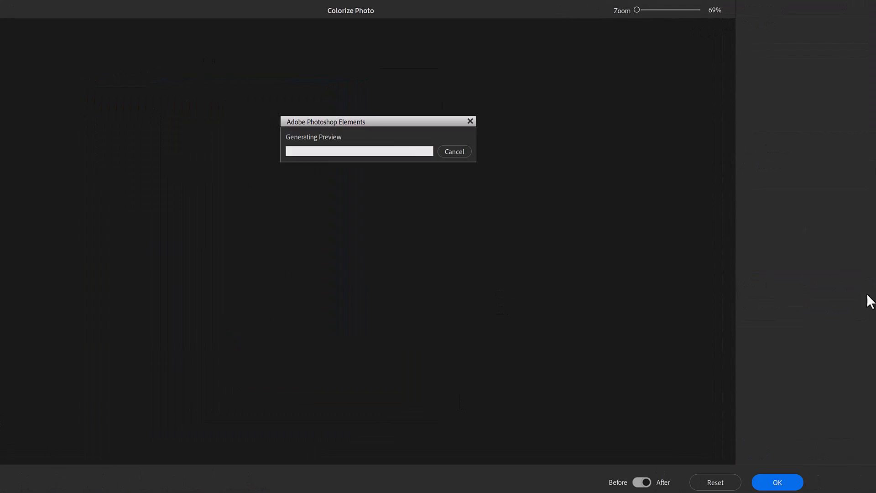
pyautogui.click(805, 170)
pyautogui.click(804, 241)
pyautogui.click(805, 170)
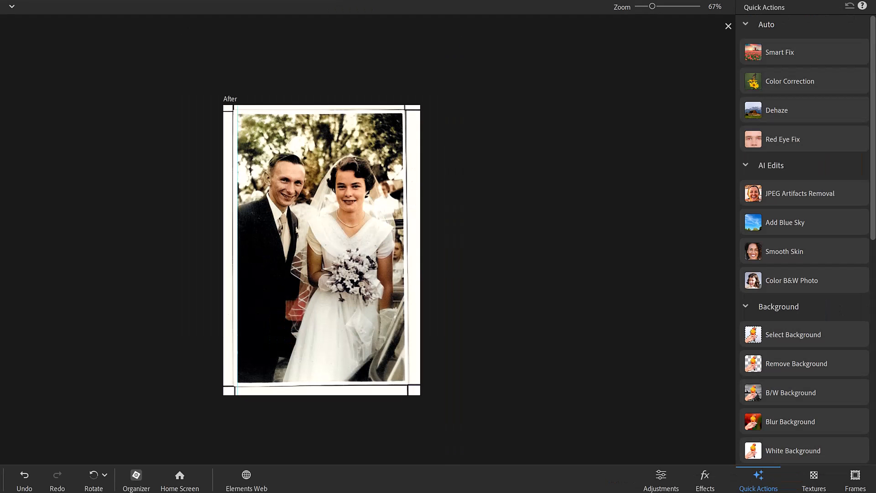
pyautogui.scroll(-3, 865, 309)
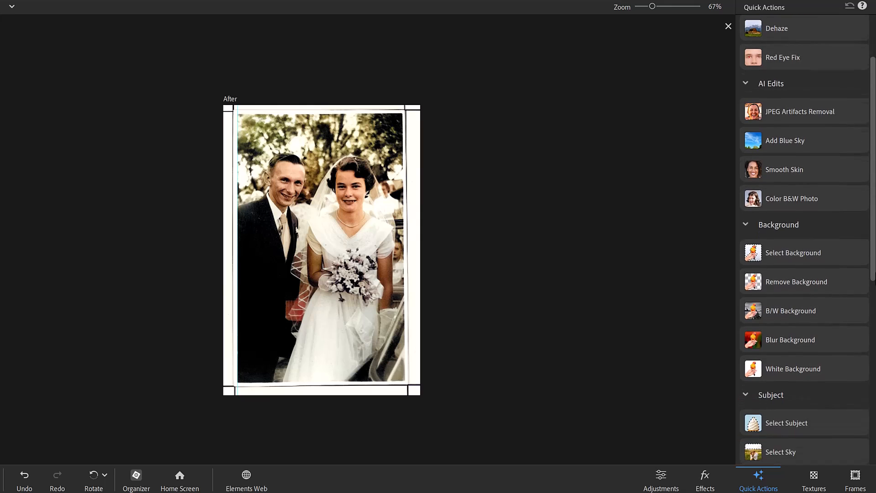
pyautogui.scroll(-12, 804, 241)
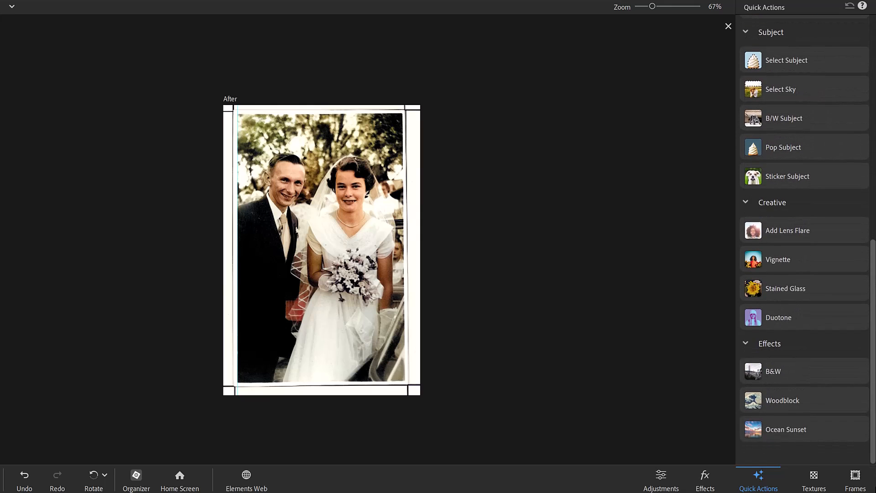
pyautogui.scroll(14, 804, 242)
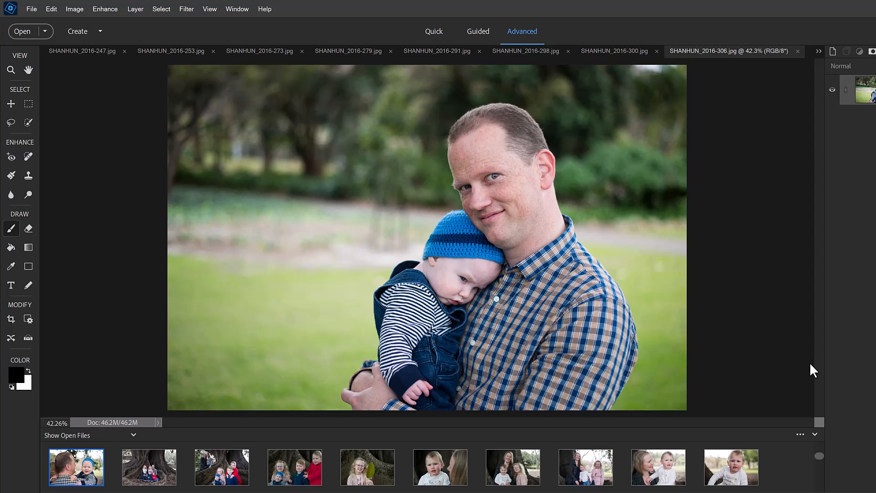
# - Select all the open family photos in the Photo Bin and create a Photo Reel from them
pyautogui.click(77, 470)
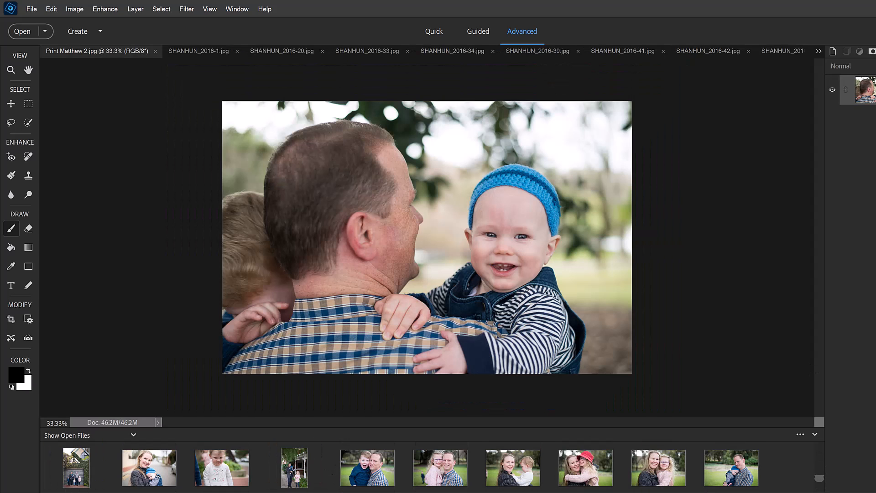
pyautogui.keyDown('shift'); pyautogui.click(730, 472); pyautogui.keyUp('shift')
pyautogui.click(99, 31)
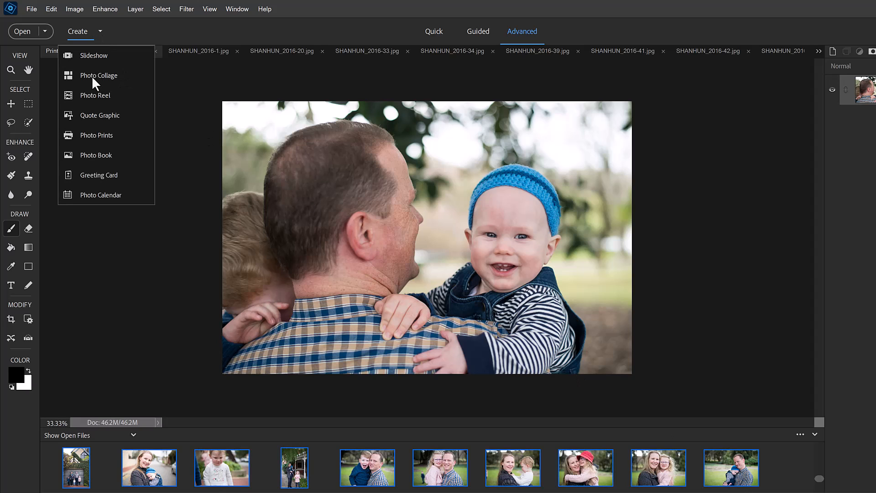
pyautogui.click(83, 93)
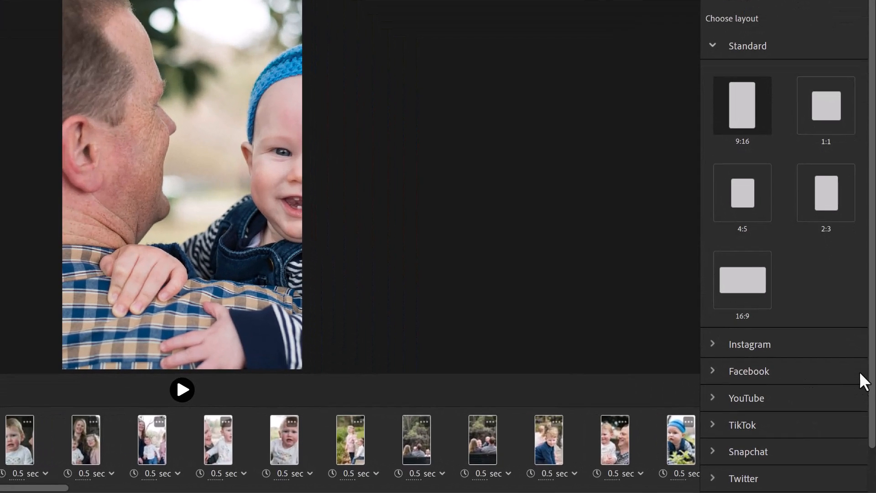
# - Choose the Instagram Reel layout for the photo reel and play its preview
pyautogui.scroll(-1, 873, 480)
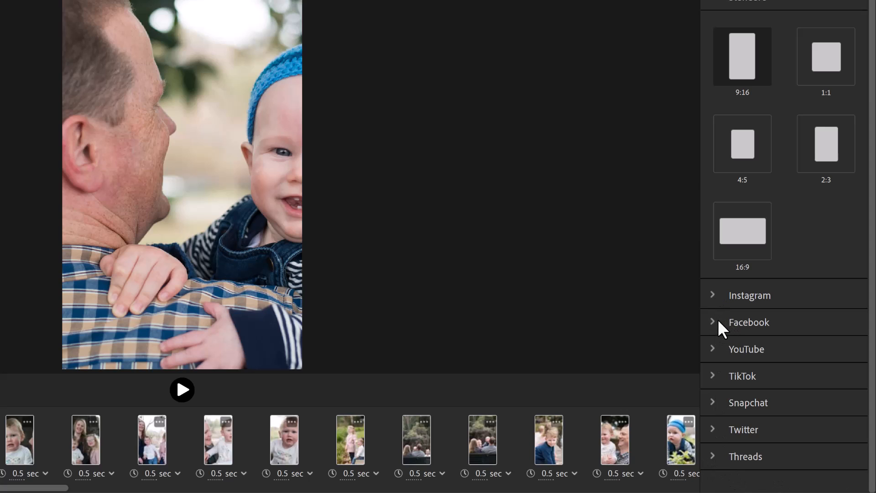
pyautogui.click(713, 295)
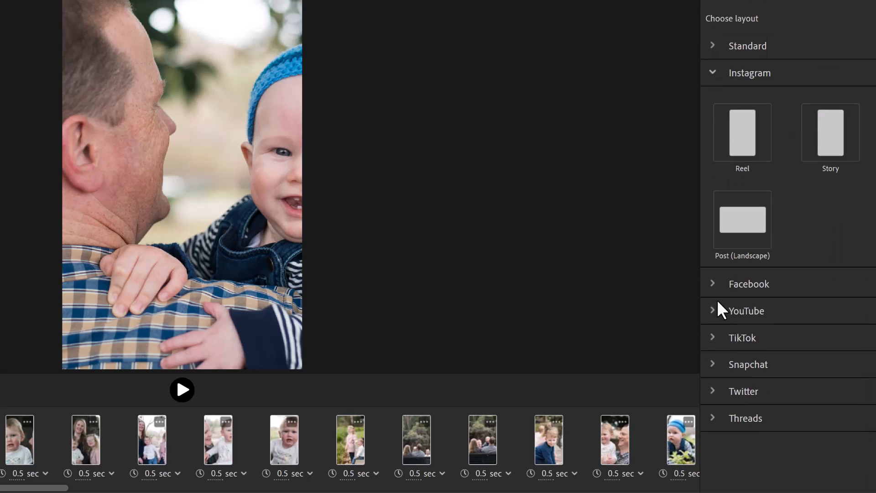
pyautogui.click(755, 138)
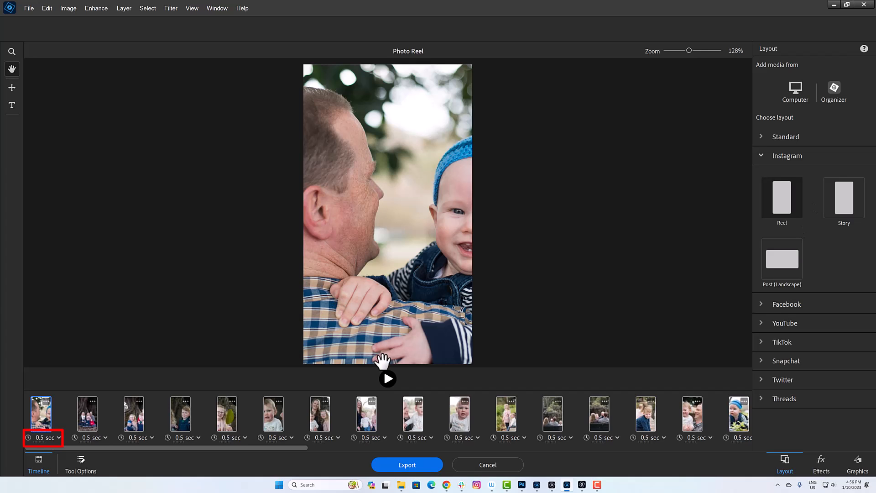
pyautogui.click(390, 378)
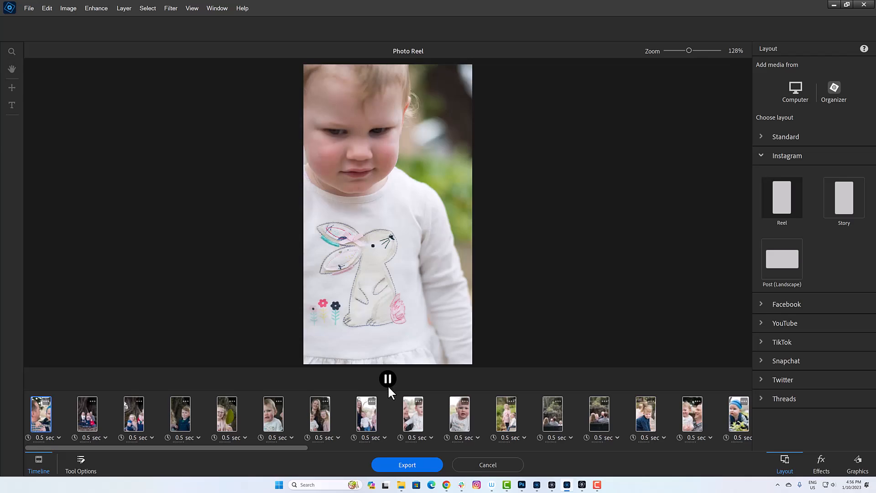
# - Stop the reel preview and reposition the first photo within its frame so that the baby is in view
pyautogui.click(388, 384)
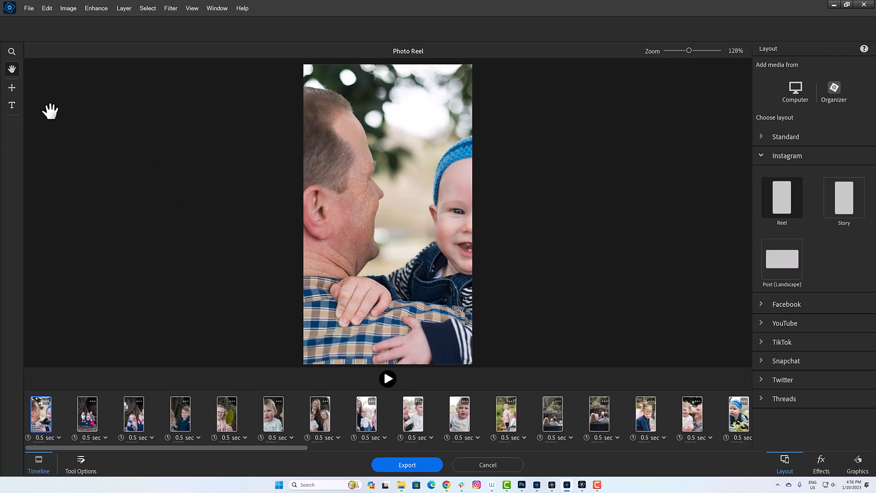
pyautogui.moveTo(367, 247); pyautogui.dragTo(292, 269)
pyautogui.moveTo(411, 449); pyautogui.dragTo(57, 458)
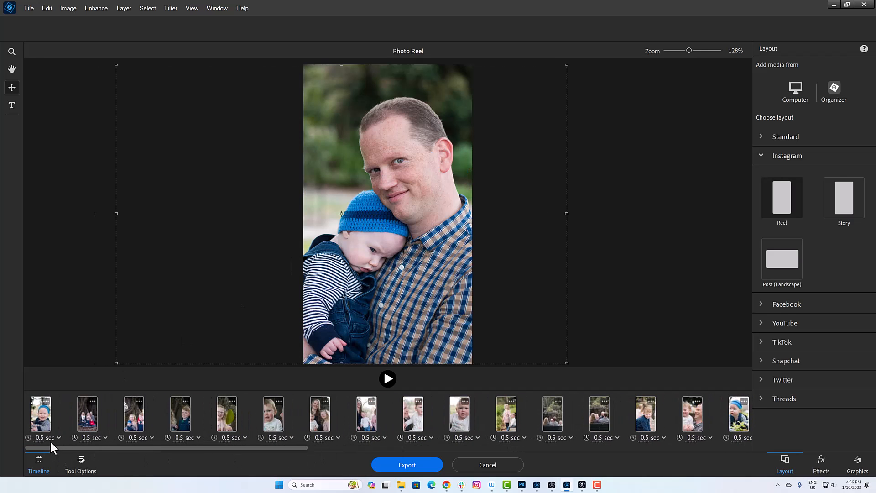
# - Set the display duration of the reel's second photo to 1 second
pyautogui.click(83, 427)
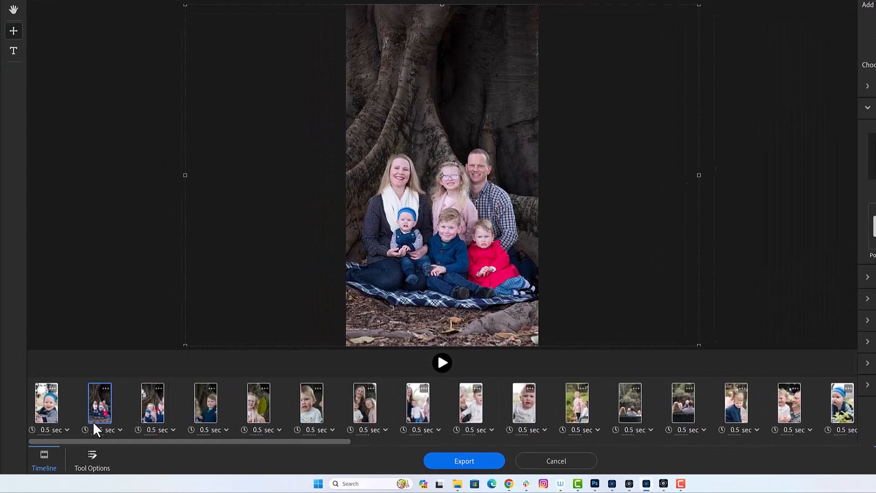
pyautogui.click(152, 414)
pyautogui.click(151, 369)
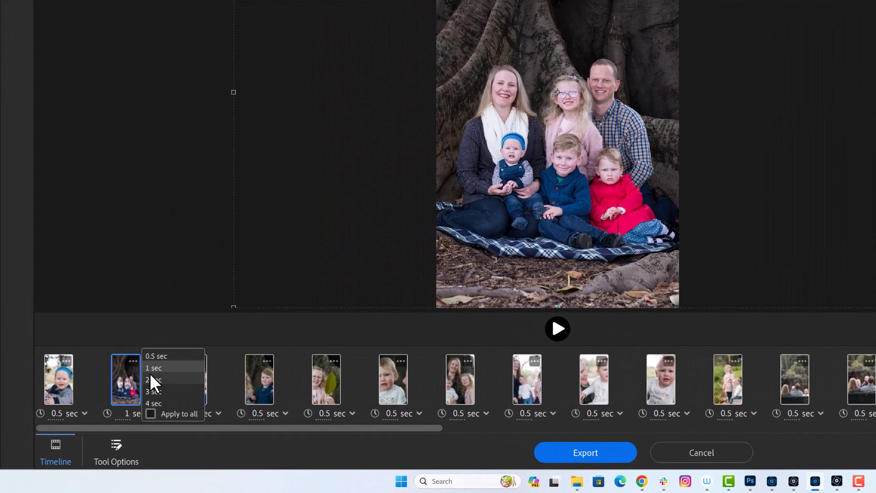
pyautogui.click(120, 297)
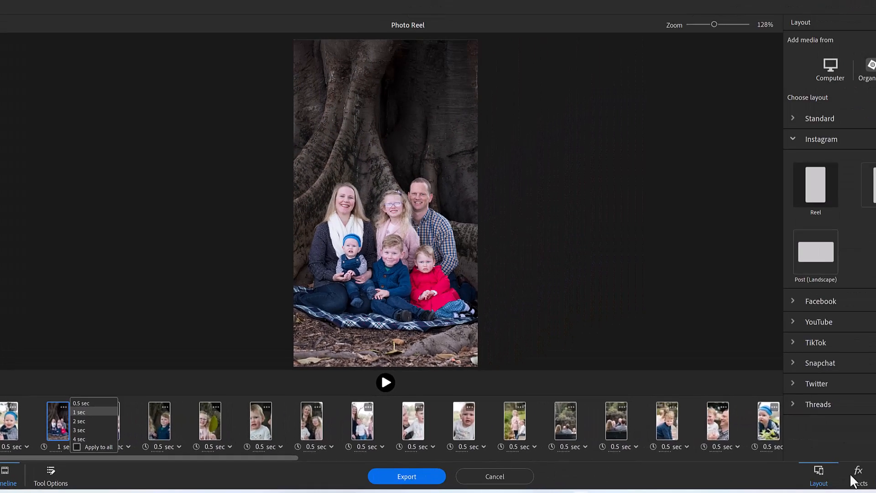
# - Add the folded red ribbon graphic above the family, about 21 cm wide, and place the family's name and the year 2016 on it
pyautogui.click(808, 484)
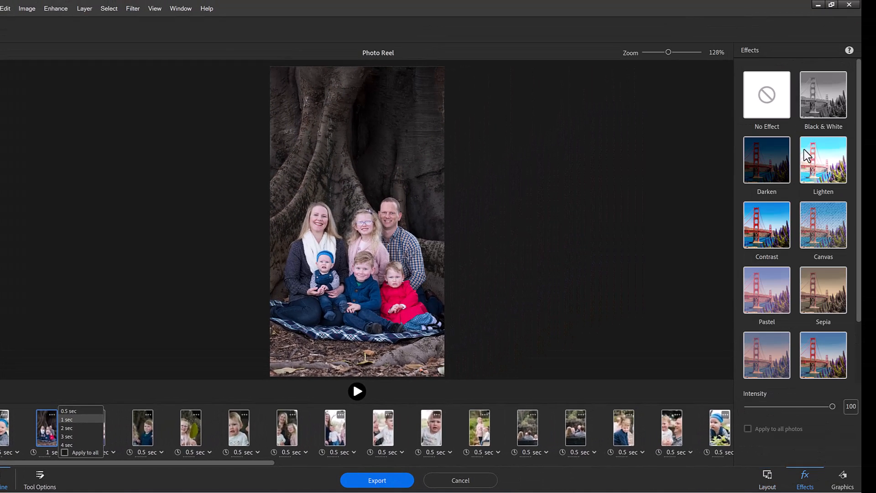
pyautogui.click(836, 489)
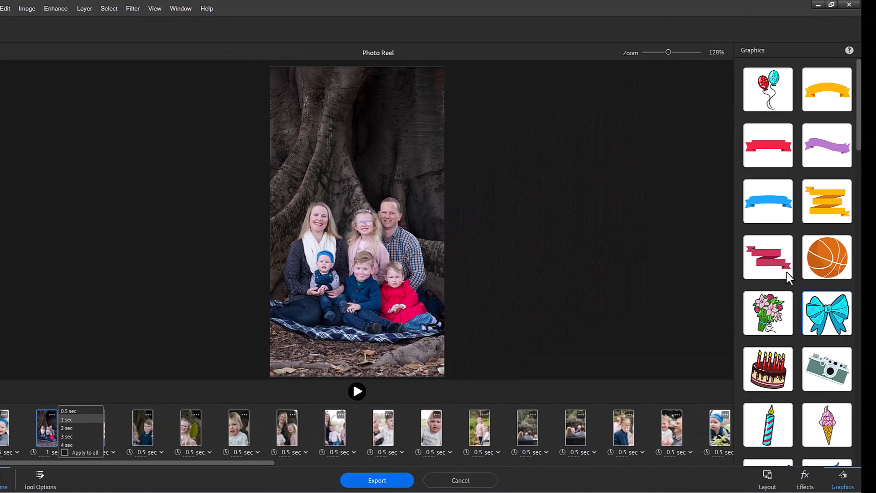
pyautogui.click(766, 264)
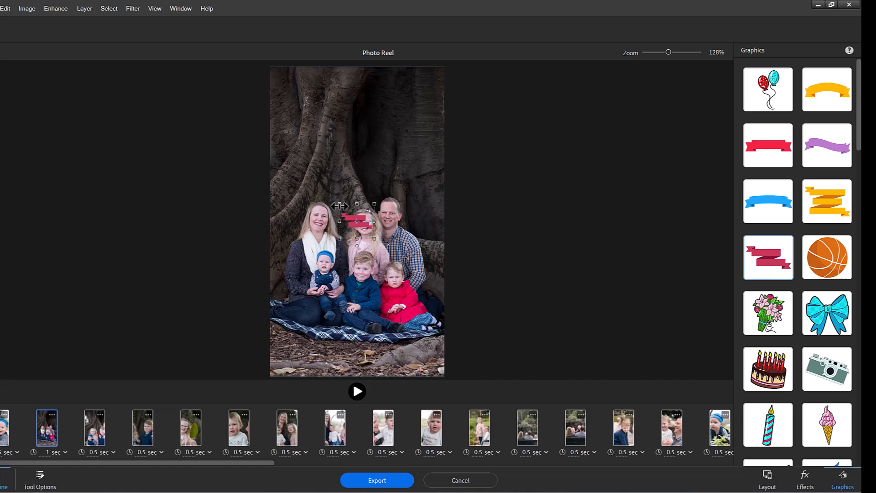
pyautogui.moveTo(341, 204); pyautogui.dragTo(247, 81)
pyautogui.moveTo(247, 81); pyautogui.dragTo(248, 83)
pyautogui.moveTo(432, 198); pyautogui.dragTo(459, 244)
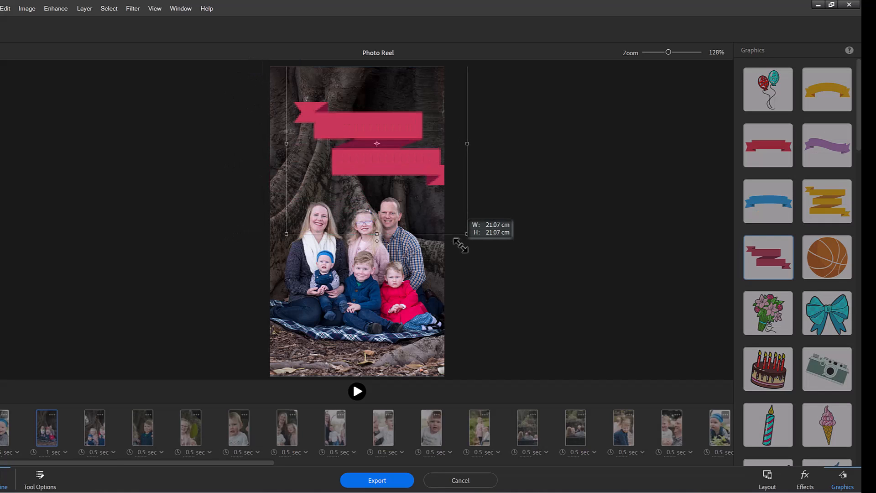
pyautogui.moveTo(381, 171); pyautogui.dragTo(360, 155)
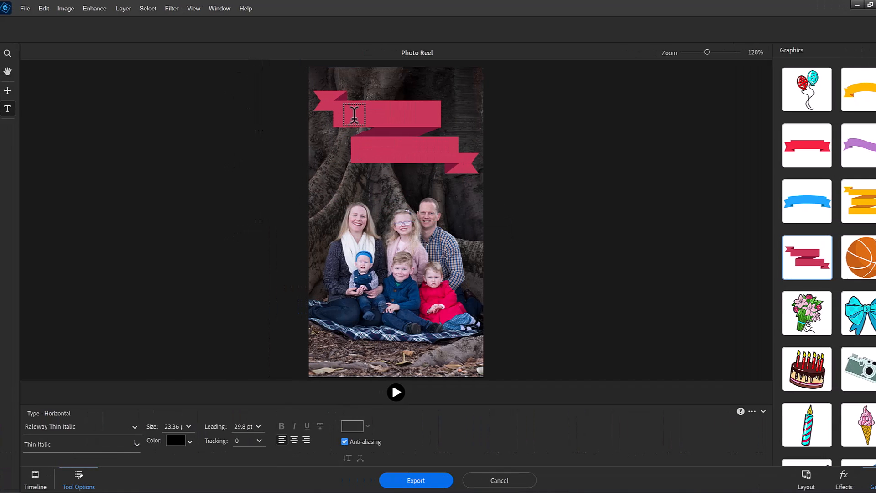
pyautogui.click(316, 114)
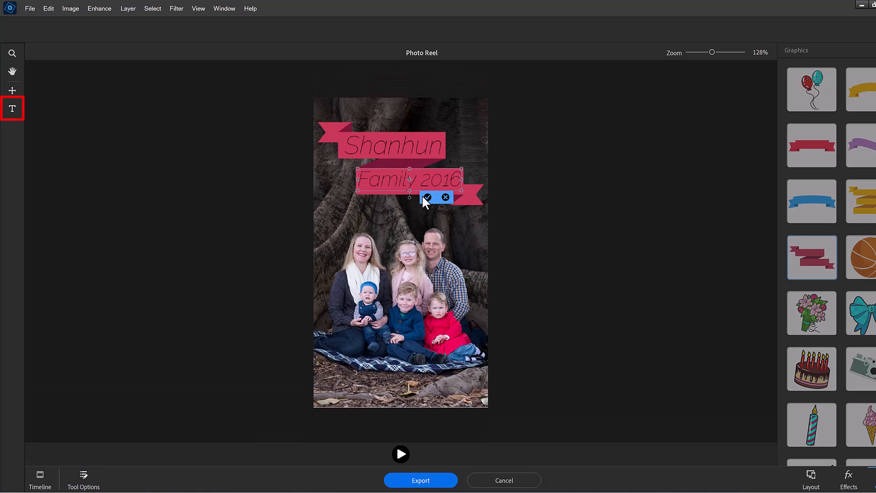
pyautogui.click(422, 194)
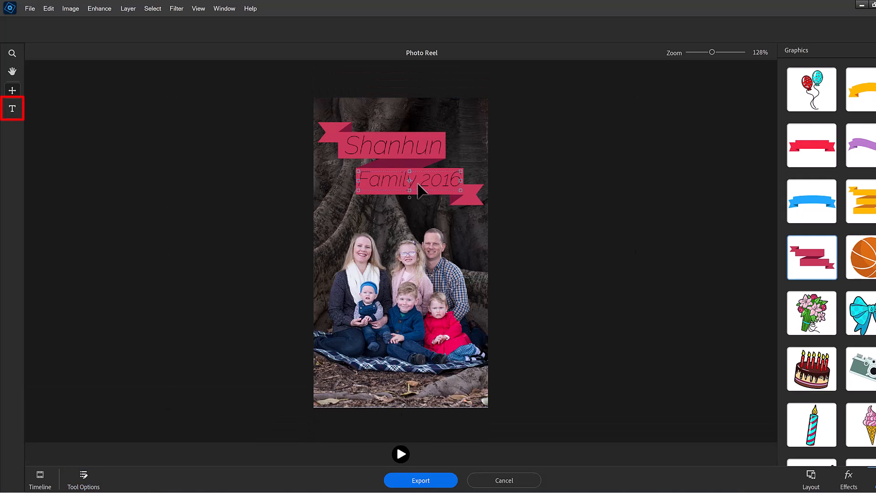
# - Open the export of the Photo Reel as an MP4 file and cancel it
pyautogui.click(421, 481)
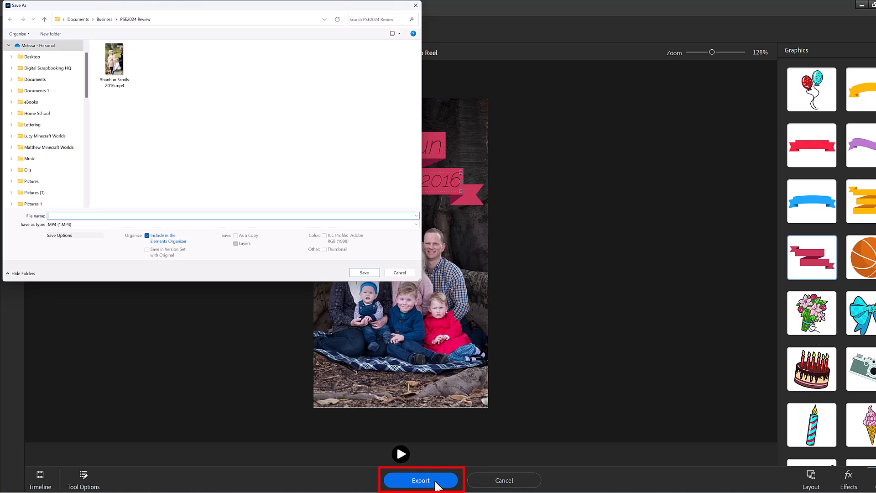
pyautogui.click(400, 272)
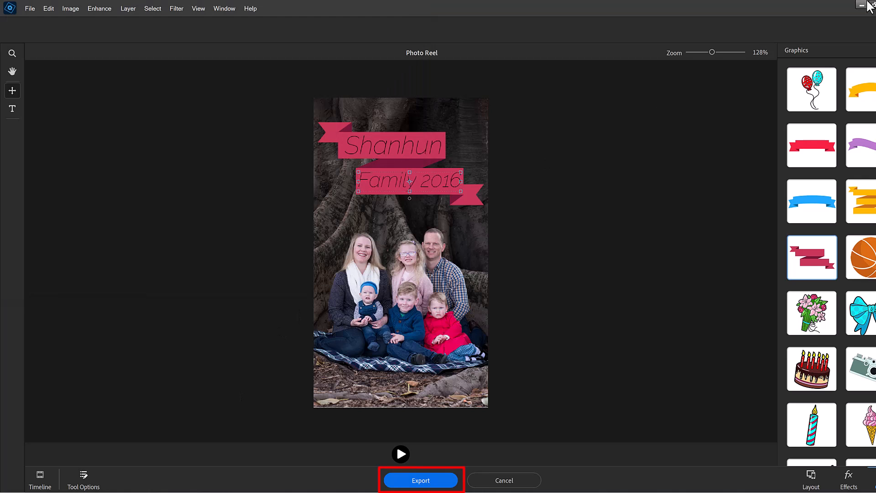
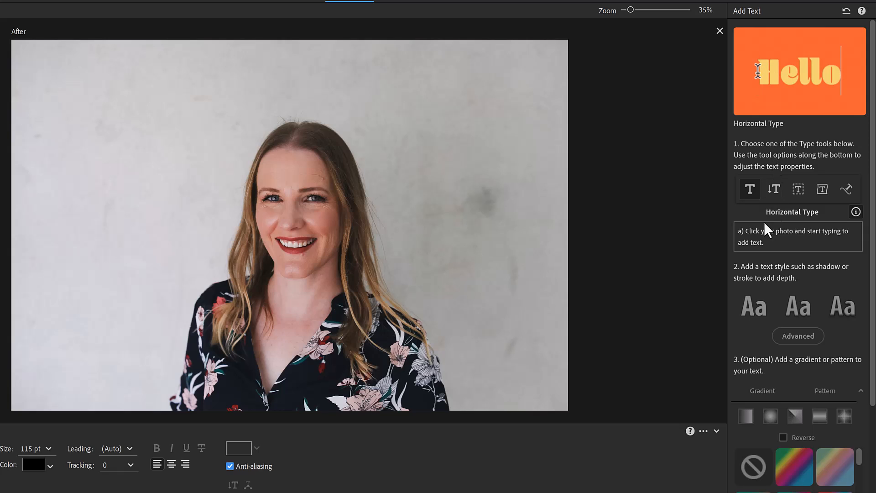
# - Add the horizontal text "What's New in Photoshop Elements 2024" to the portrait and move it towards the photo's lower-left corner
pyautogui.click(61, 372)
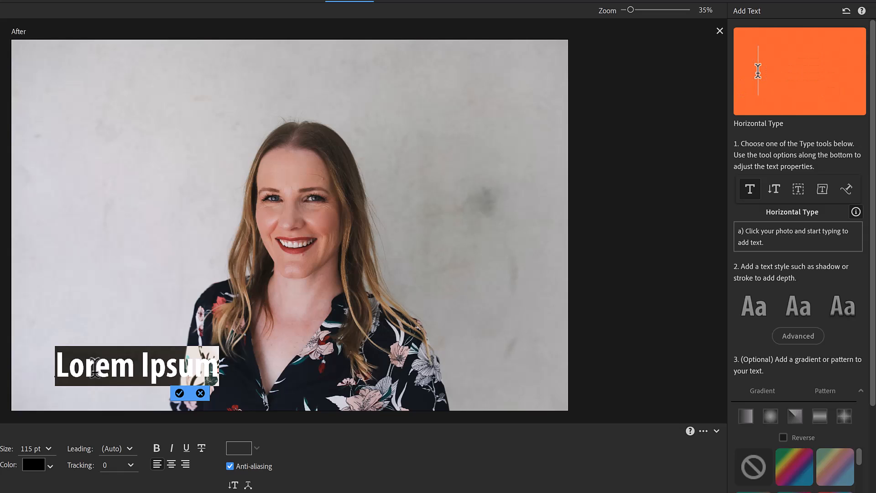
pyautogui.write("What's New in Photoshop Elements 2024")
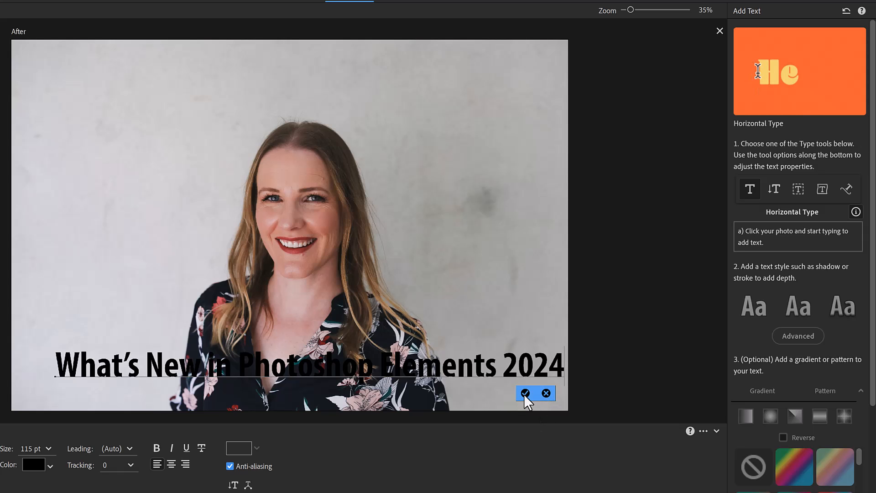
pyautogui.click(525, 394)
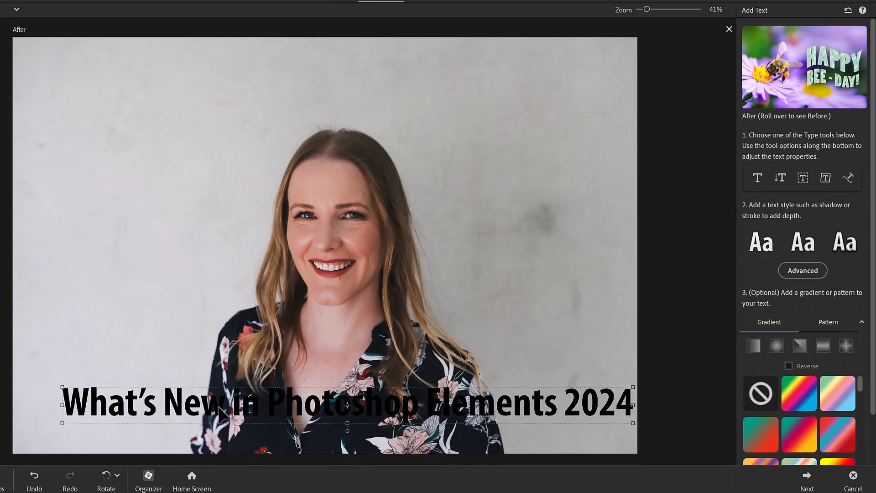
pyautogui.moveTo(221, 413); pyautogui.dragTo(187, 432)
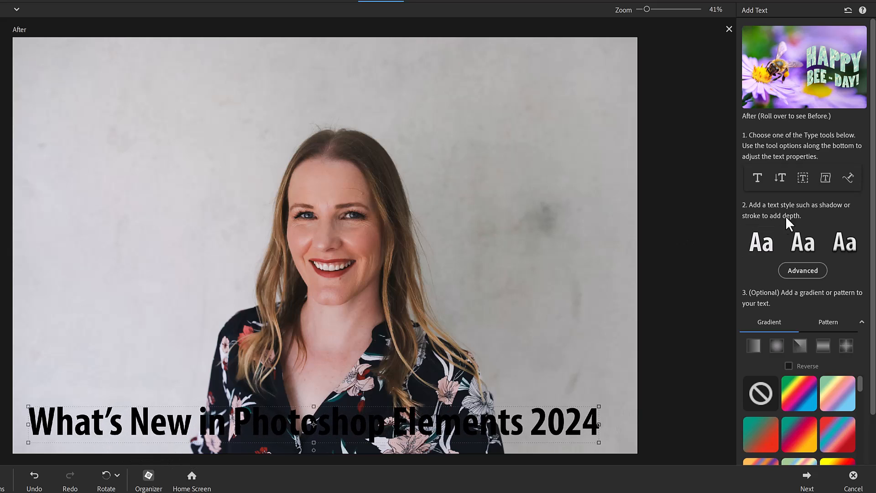
# - Try the three preset text styles on the title and apply the third one
pyautogui.click(774, 253)
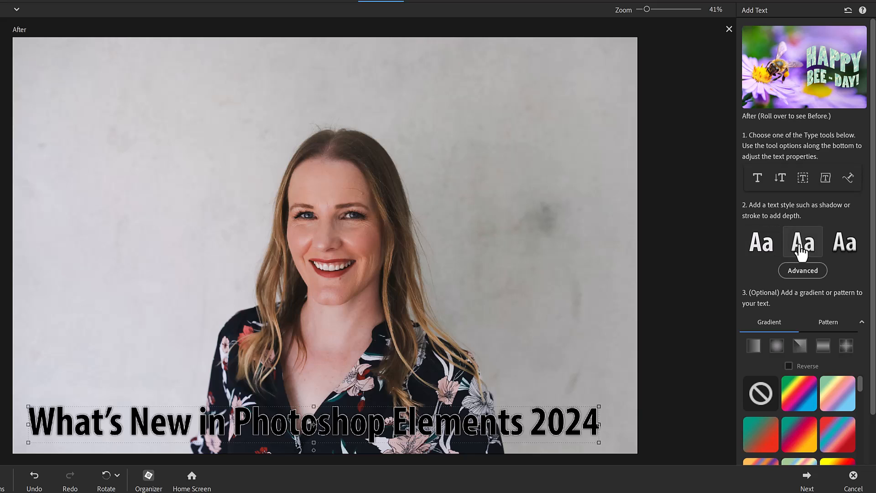
pyautogui.click(806, 257)
pyautogui.click(847, 249)
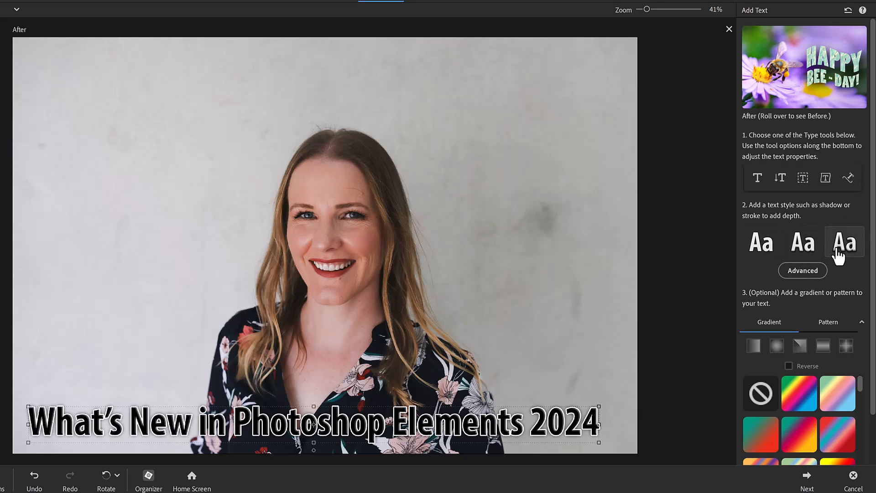
# - Customize the title's style with drop shadow and bevel off and a 3 px white stroke positioned Inside
pyautogui.click(809, 271)
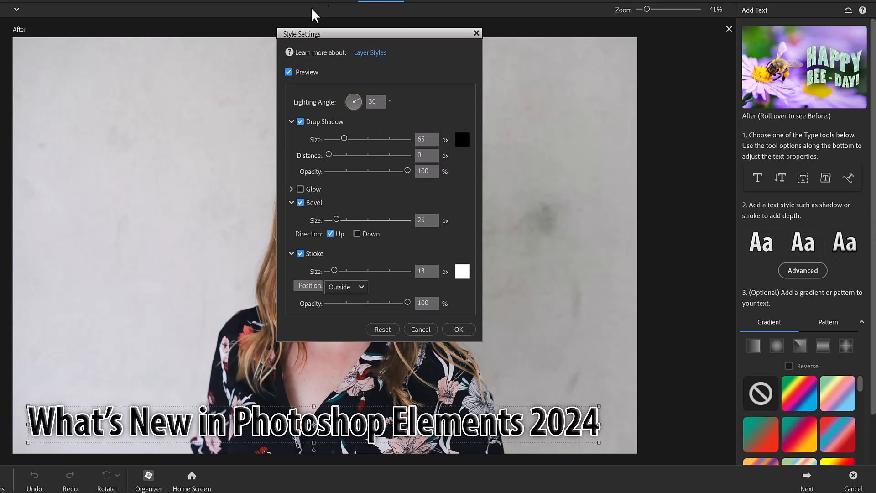
pyautogui.moveTo(364, 144)
pyautogui.mouseDown()
pyautogui.moveTo(378, 145)
pyautogui.moveTo(340, 139)
pyautogui.moveTo(356, 156)
pyautogui.moveTo(354, 139)
pyautogui.mouseUp()
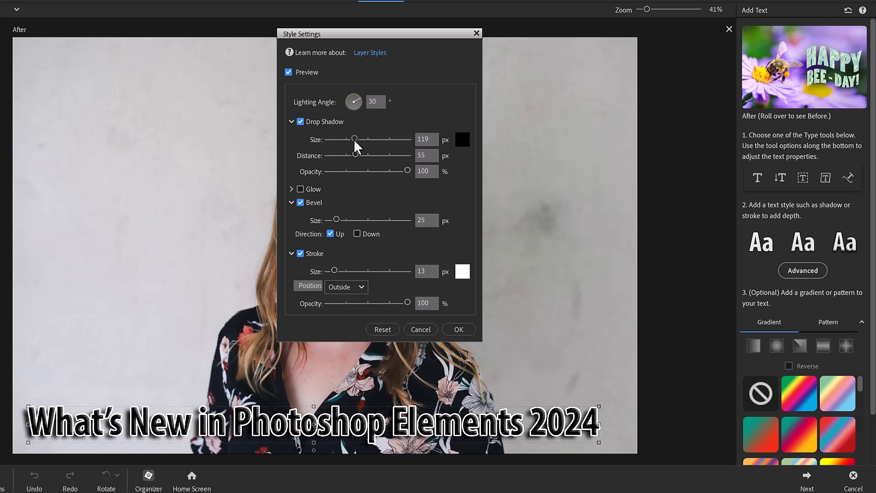
pyautogui.moveTo(338, 221)
pyautogui.mouseDown()
pyautogui.moveTo(364, 225)
pyautogui.moveTo(335, 268)
pyautogui.moveTo(355, 271)
pyautogui.mouseUp()
pyautogui.click(350, 287)
pyautogui.click(336, 315)
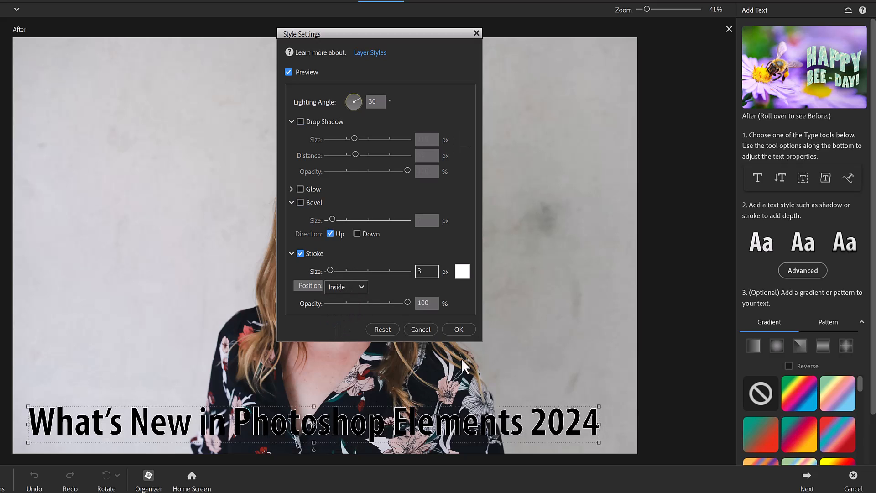
pyautogui.click(459, 329)
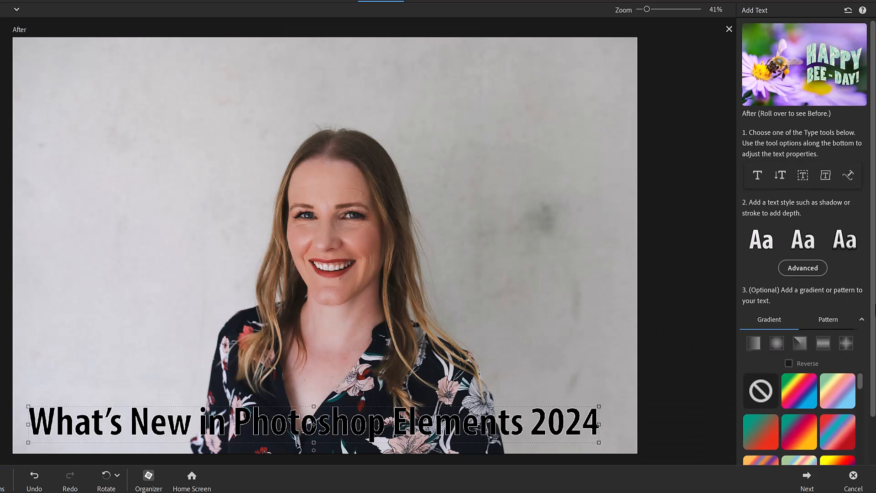
# - Fill the title with the multicolored flower pattern, inspecting the end of the text at 121% zoom
pyautogui.scroll(-2, 873, 307)
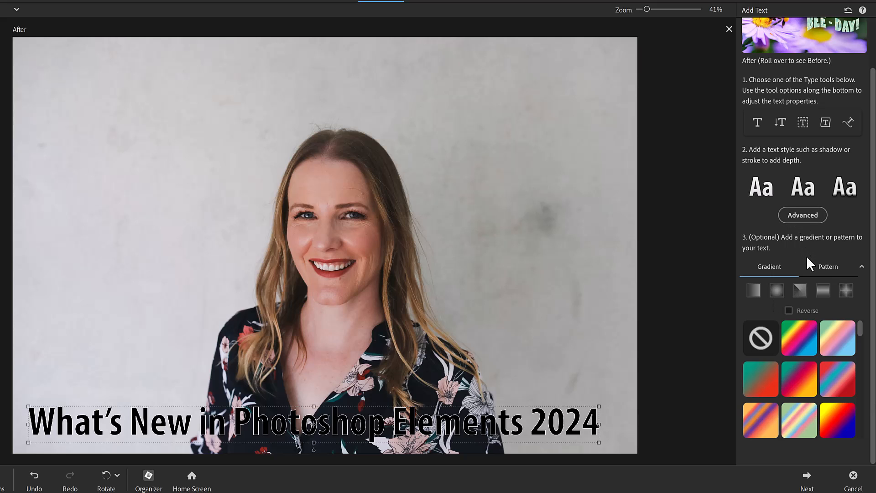
pyautogui.click(809, 268)
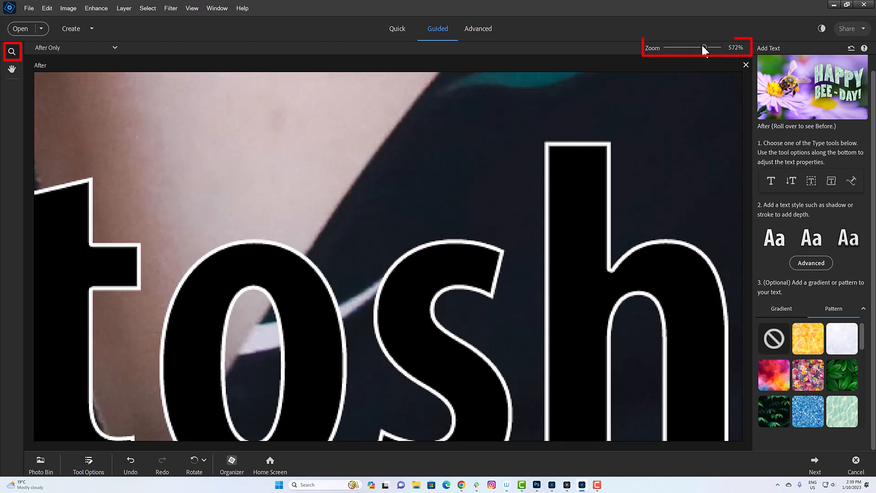
pyautogui.moveTo(704, 47); pyautogui.dragTo(688, 47)
pyautogui.click(12, 69)
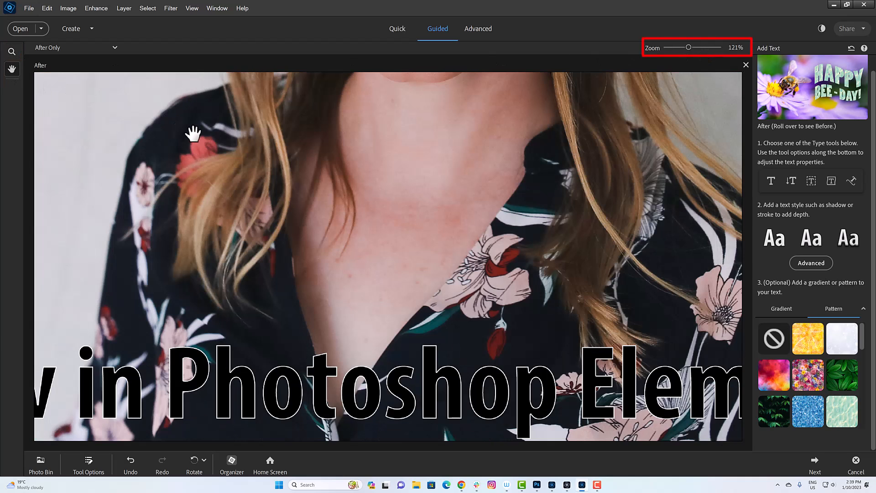
pyautogui.moveTo(544, 280); pyautogui.dragTo(329, 86)
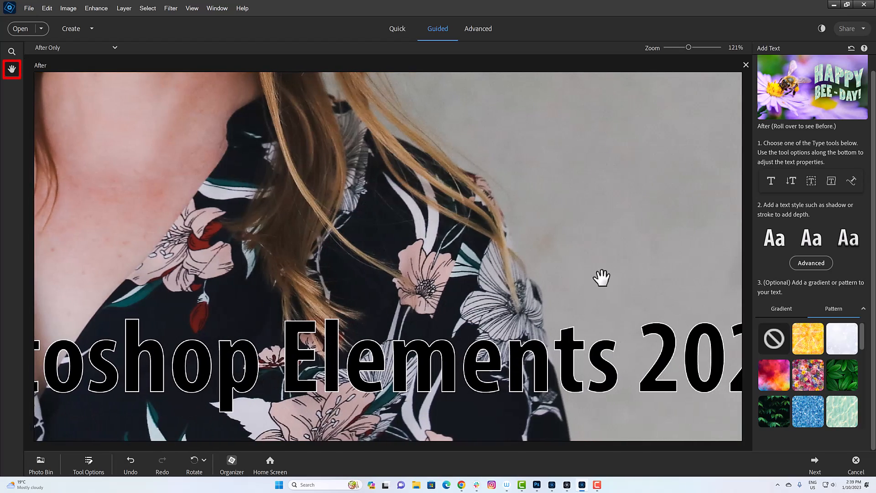
pyautogui.moveTo(595, 276); pyautogui.dragTo(363, 227)
pyautogui.click(808, 375)
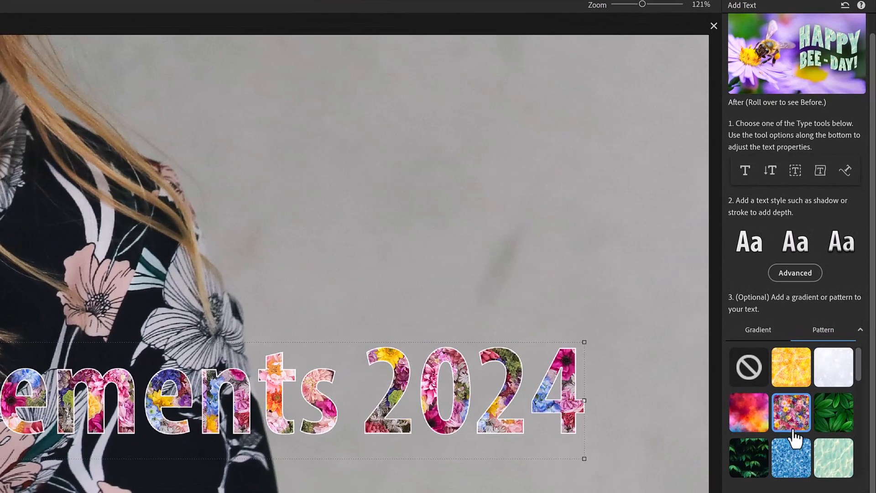
# - Try the green leaf, pink fur, purple glitter and iridescent blue-pink patterns on the title
pyautogui.click(840, 425)
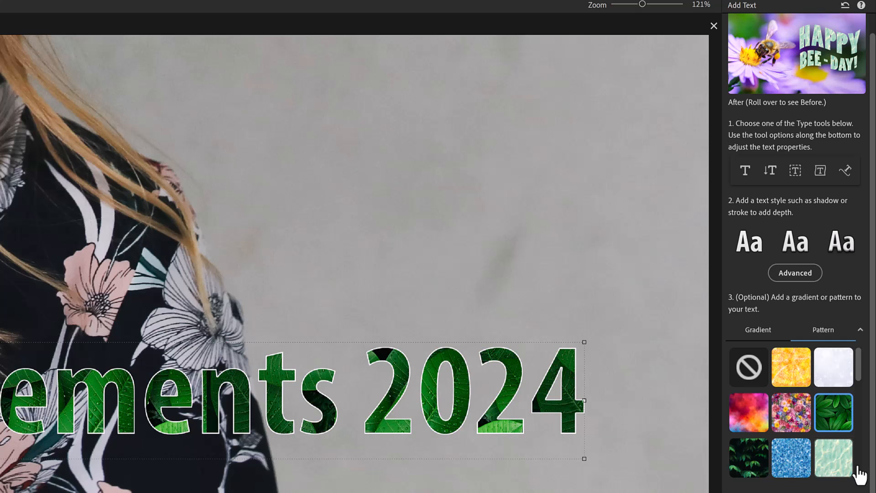
pyautogui.moveTo(859, 363); pyautogui.dragTo(857, 401)
pyautogui.click(834, 404)
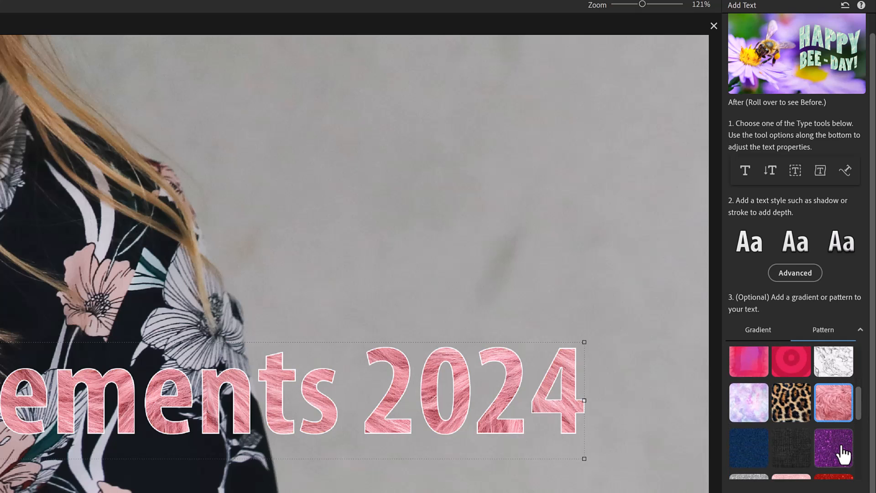
pyautogui.click(845, 458)
pyautogui.scroll(-3, 858, 442)
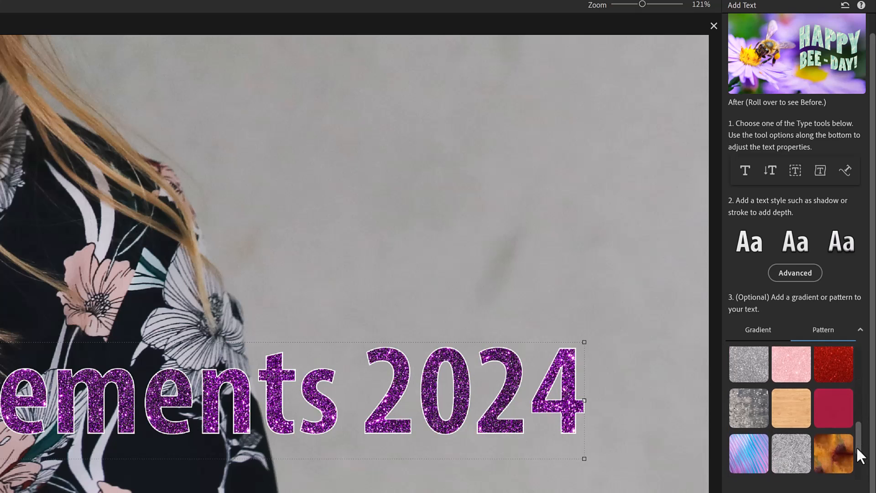
pyautogui.click(756, 437)
pyautogui.moveTo(860, 448); pyautogui.dragTo(860, 464)
# - Replace the title's pattern with a gradient, trying the pastel rainbow and choosing the black-to-gray one with Reverse enabled
pyautogui.click(759, 331)
pyautogui.click(841, 373)
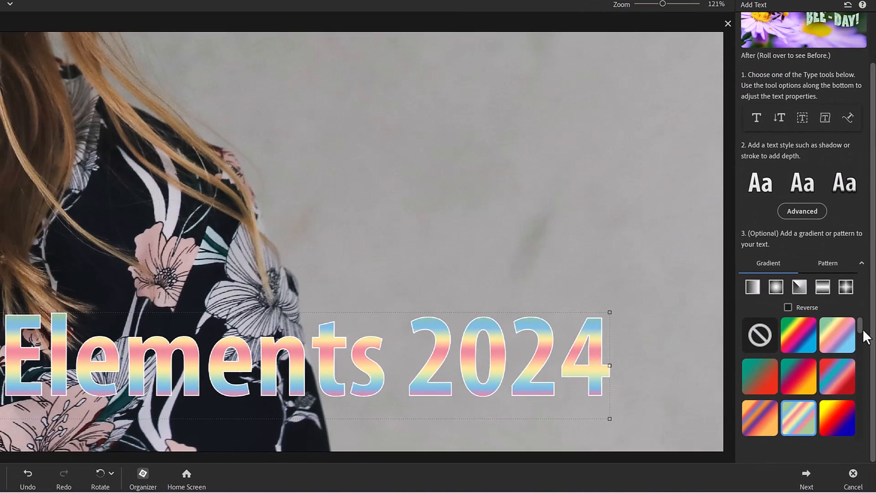
pyautogui.moveTo(862, 327); pyautogui.dragTo(856, 386)
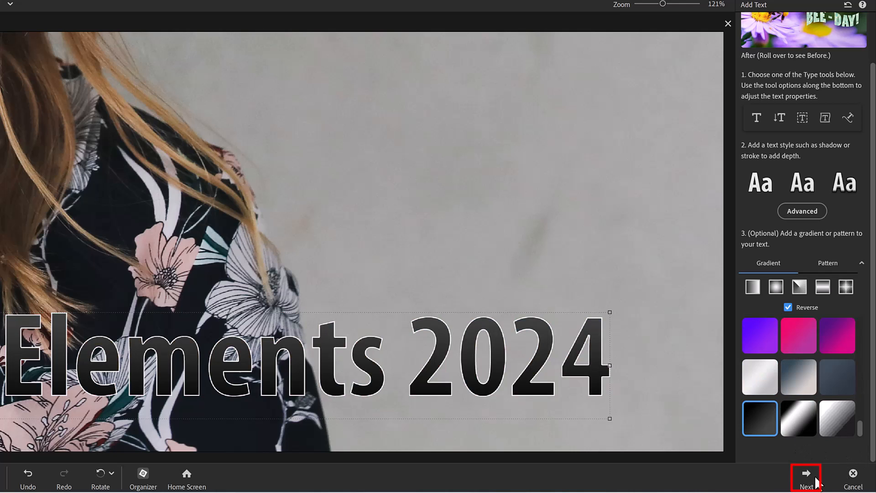
# - Finish the Add Text guided edit, save the image as Text Guided Edit.psd, and continue editing it in Advanced mode
pyautogui.click(807, 477)
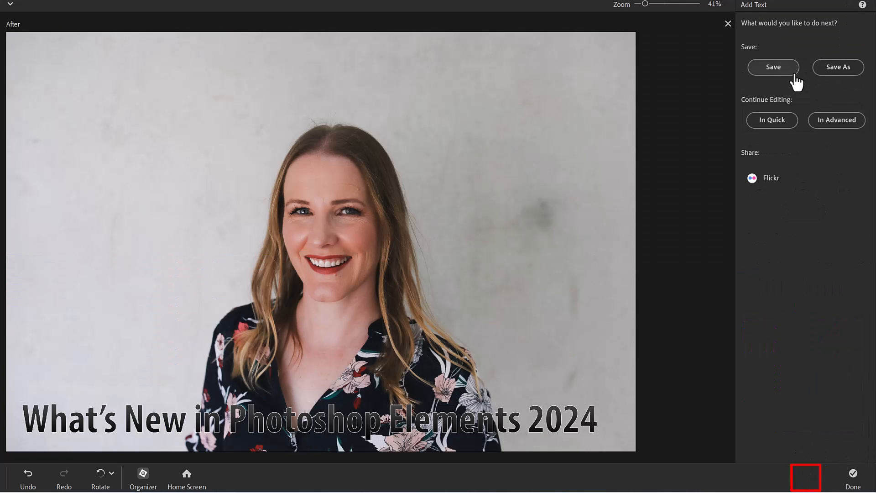
pyautogui.click(836, 72)
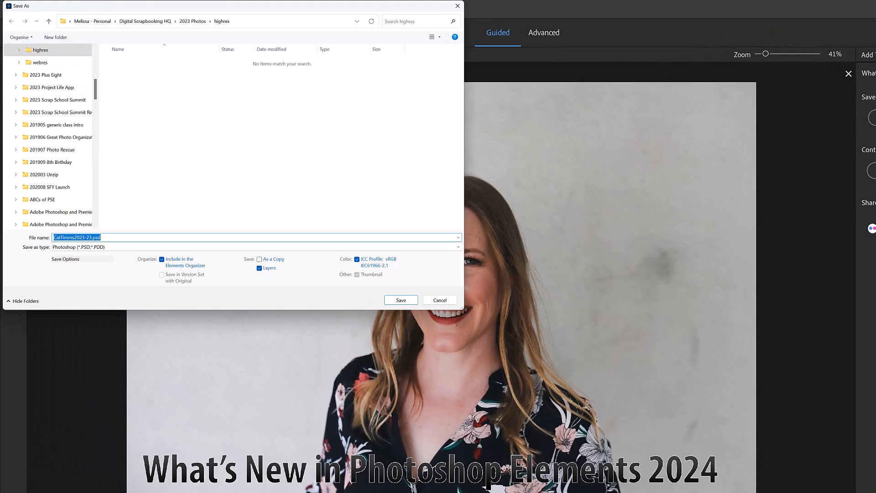
pyautogui.press('Return')
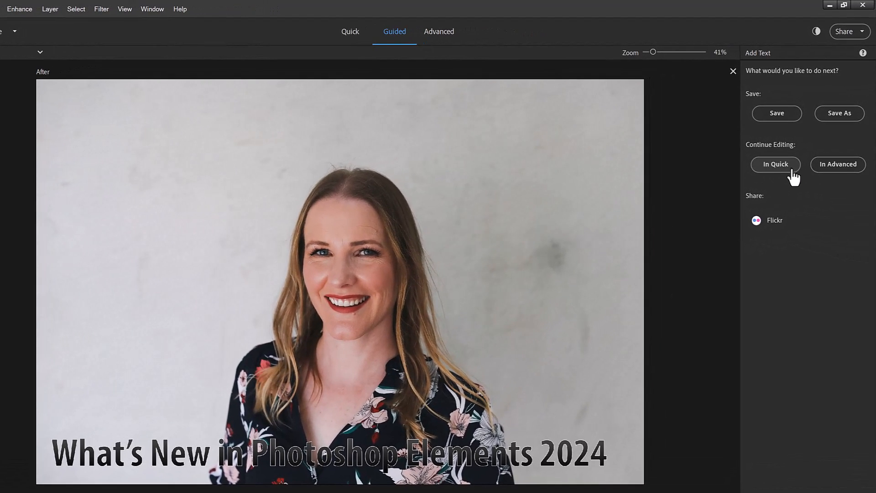
pyautogui.click(836, 170)
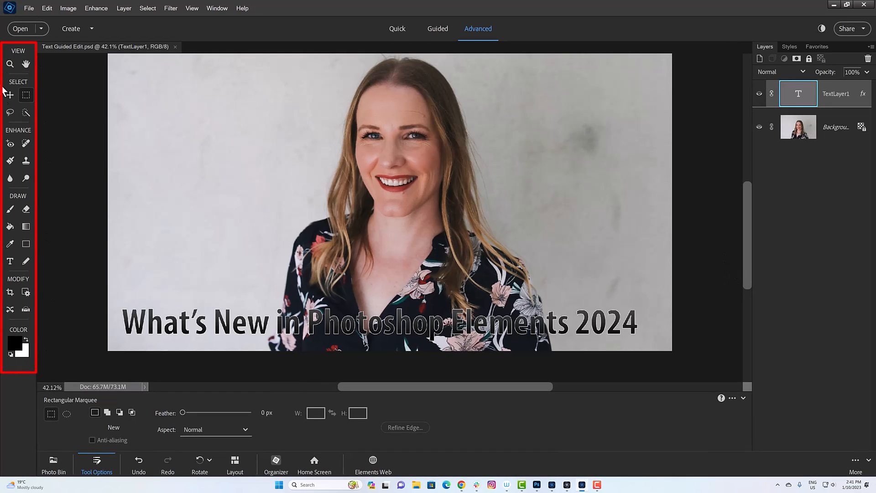
# - View the titled portrait in Quick mode and return to Advanced mode
pyautogui.click(414, 29)
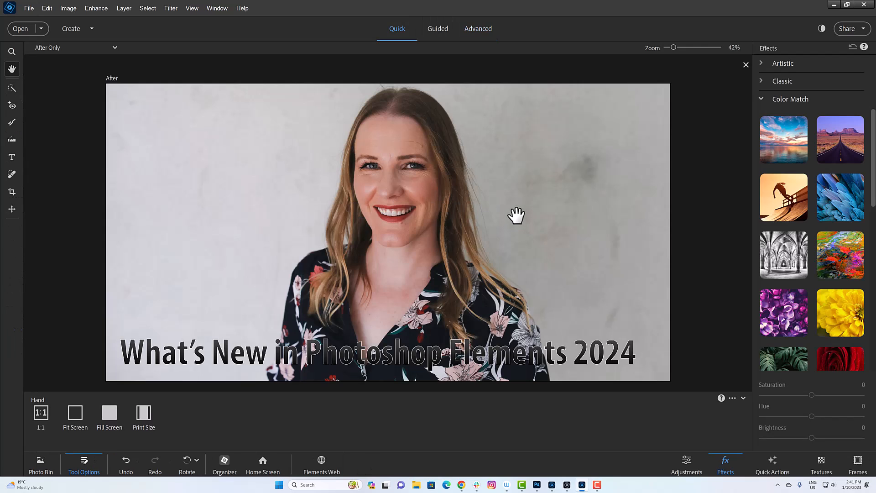
pyautogui.click(761, 99)
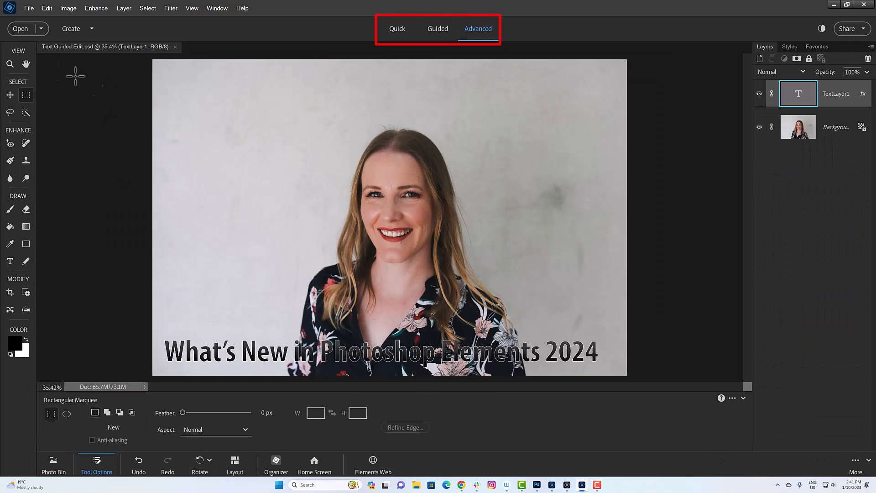
# - Open the title's text for editing with the Type tool, commit it, and try moving the title with the Move tool
pyautogui.click(11, 262)
pyautogui.click(253, 353)
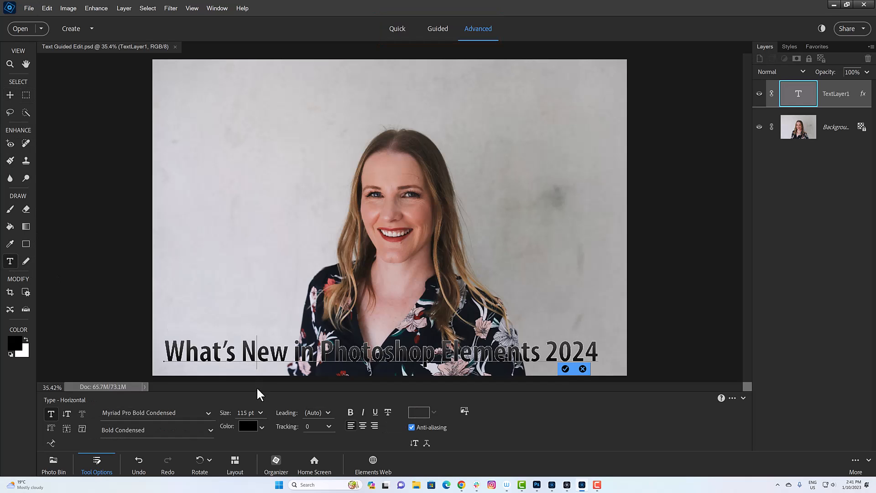
pyautogui.click(566, 369)
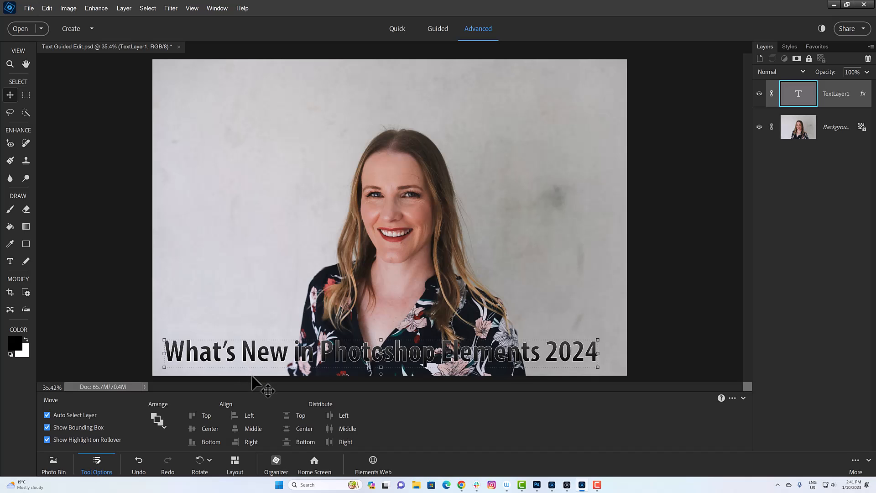
pyautogui.moveTo(246, 349); pyautogui.dragTo(555, 364)
pyautogui.click(682, 338)
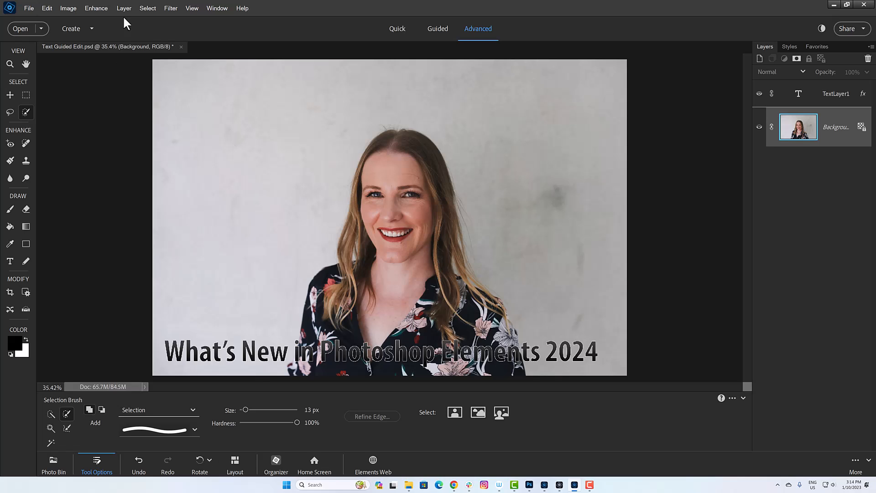
# - Open the Adobe Stock search and browse the Abstract backgrounds category
pyautogui.click(29, 8)
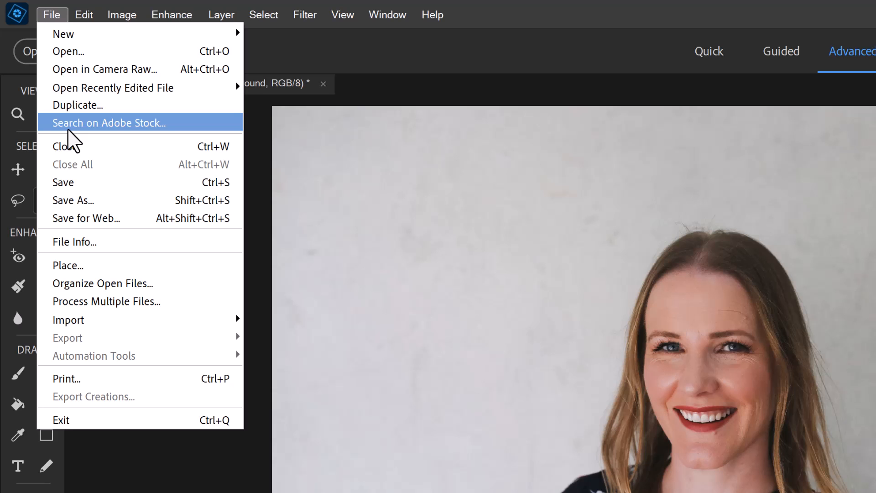
pyautogui.click(67, 127)
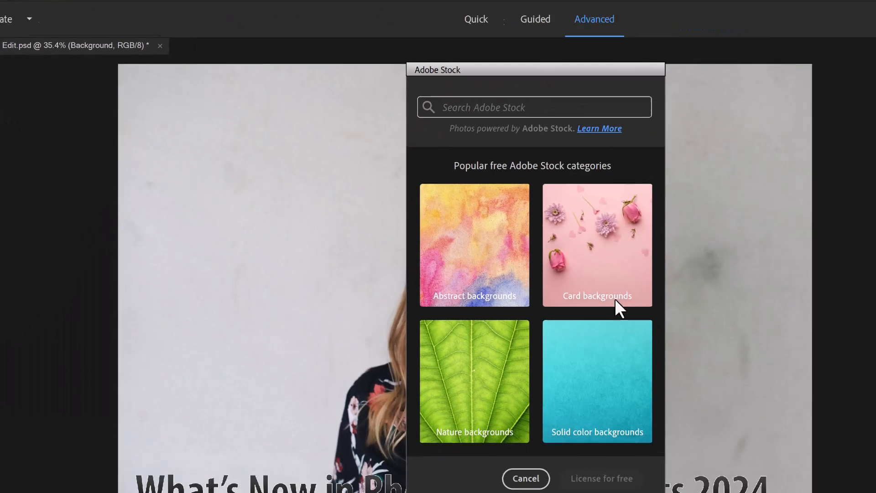
pyautogui.scroll(-5, 540, 400)
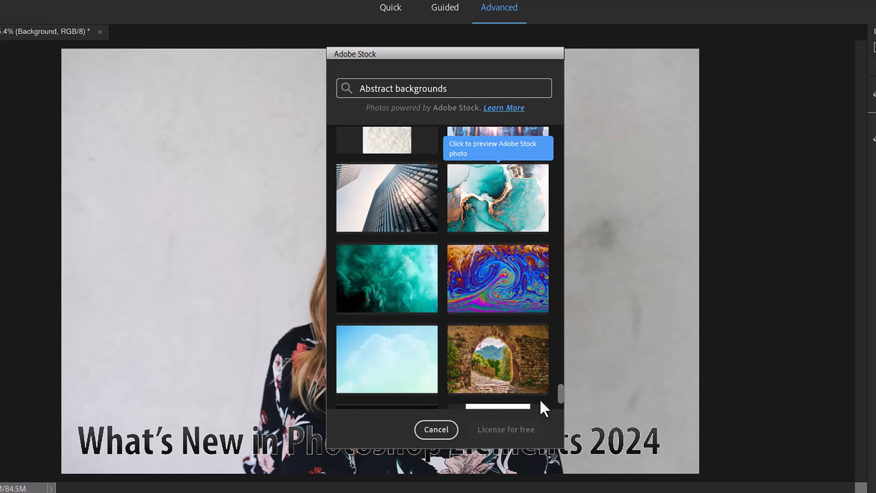
pyautogui.scroll(-2, 540, 399)
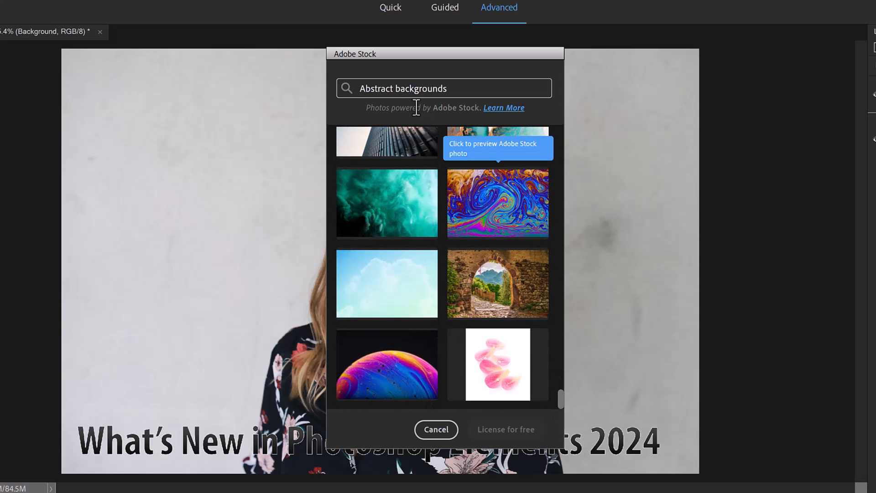
# - Search Adobe Stock for "office backgrounds" and preview the dark office photo with blurred lights and a laptop
pyautogui.tripleClick(516, 87)
pyautogui.write('office backgrounds')
pyautogui.press('Return')
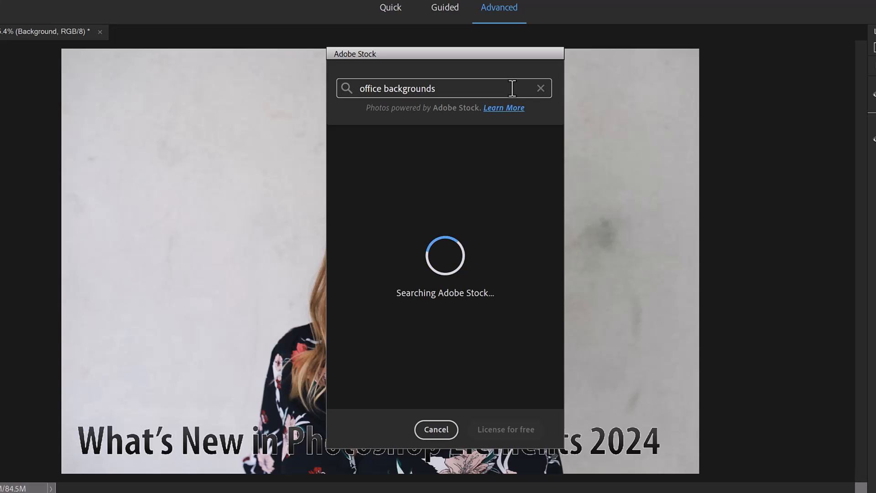
pyautogui.click(500, 215)
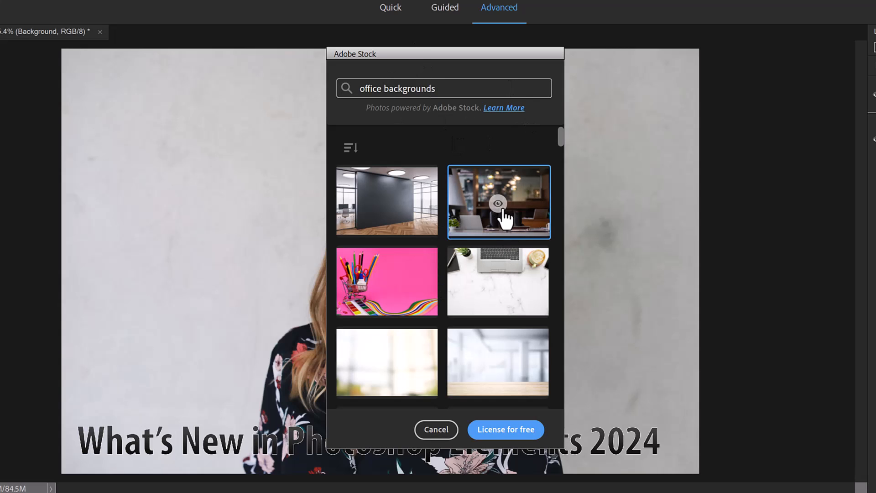
pyautogui.click(498, 206)
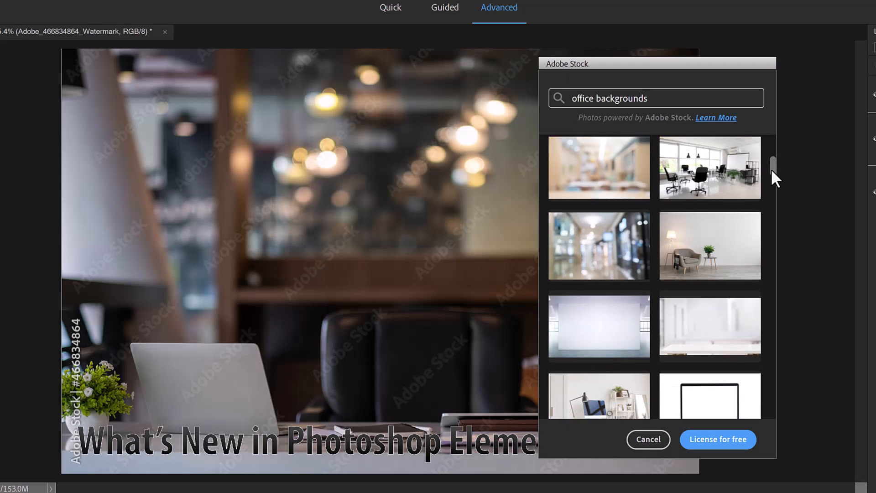
# - Choose the bright office photo with the blue ceiling panel and yellow wall and license it for free
pyautogui.moveTo(771, 168); pyautogui.dragTo(767, 193)
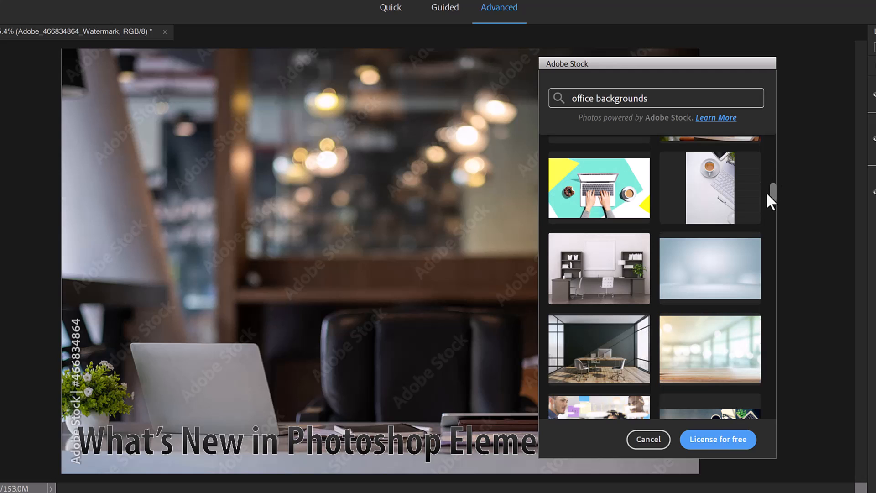
pyautogui.scroll(-2, 685, 255)
pyautogui.click(614, 292)
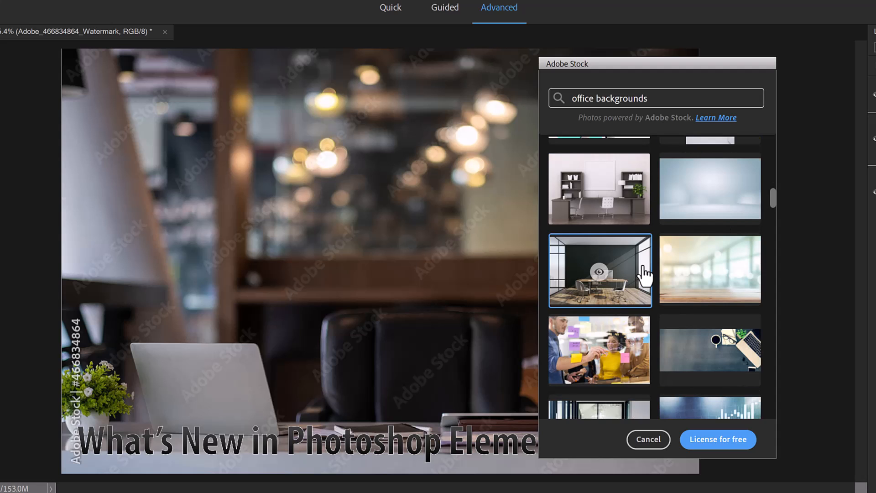
pyautogui.scroll(-3, 712, 349)
pyautogui.click(712, 347)
pyautogui.click(716, 440)
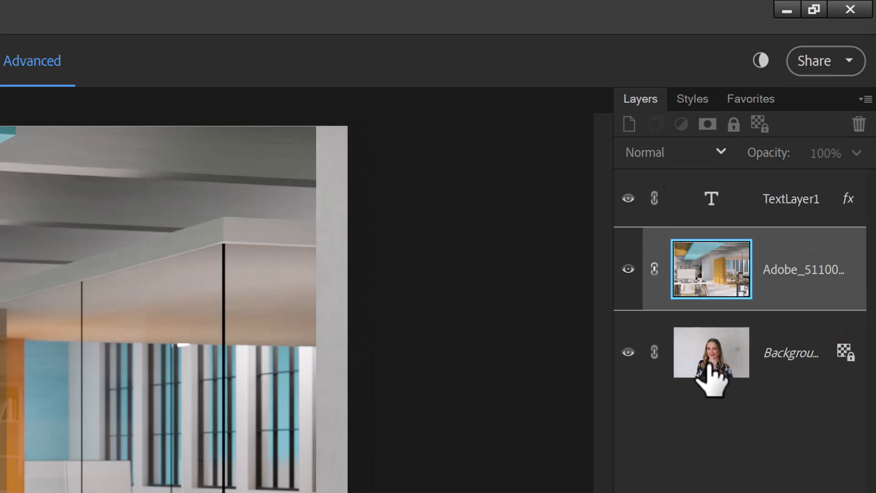
# - Move the portrait layer above the office photo and mask out the backdrop behind the woman
pyautogui.moveTo(712, 381); pyautogui.dragTo(722, 255)
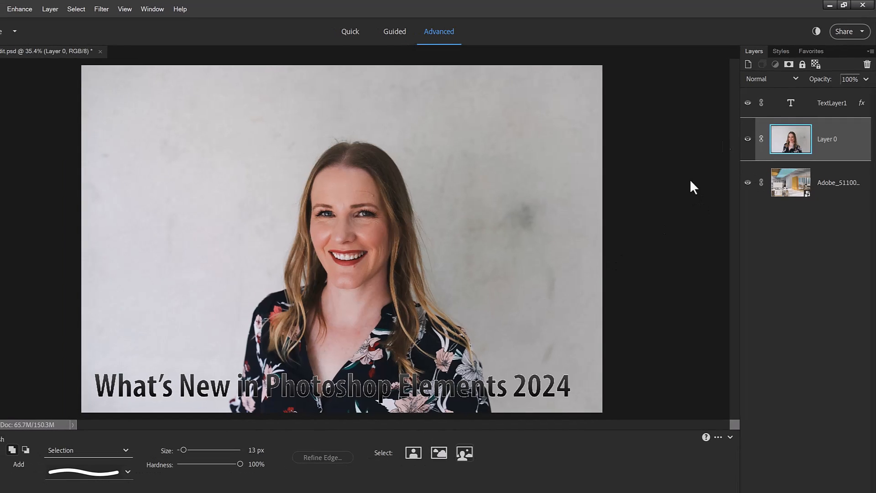
pyautogui.click(789, 64)
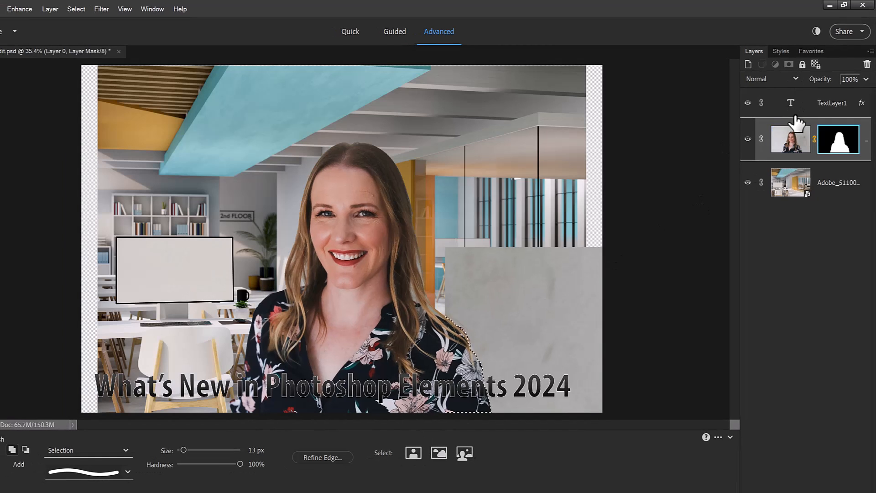
# - Move the masked woman toward the right side of the image and enlarge the office photo to fill the canvas
pyautogui.press('z')
pyautogui.press('v')
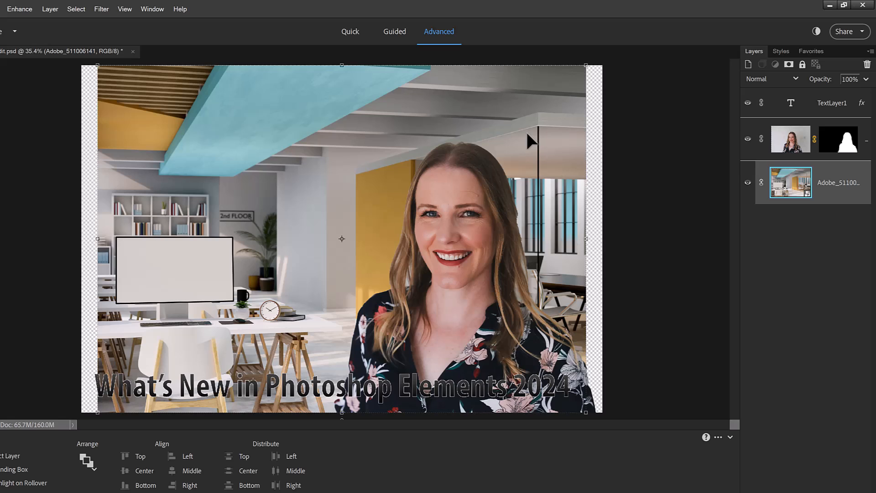
pyautogui.hotkey('ctrl', '-')
pyautogui.moveTo(514, 362); pyautogui.dragTo(585, 403)
pyautogui.click(656, 368)
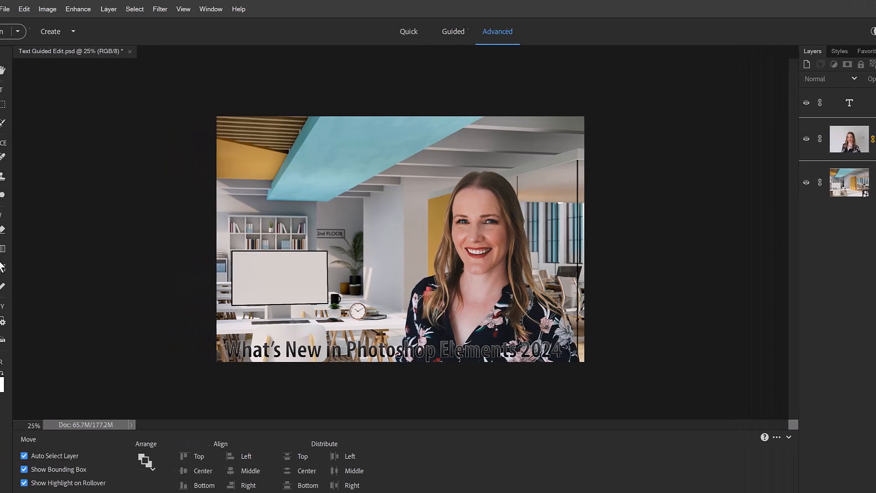
# - Draw a black rectangle across the bottom of the image as a strip behind the title
pyautogui.press('u')
pyautogui.click(126, 464)
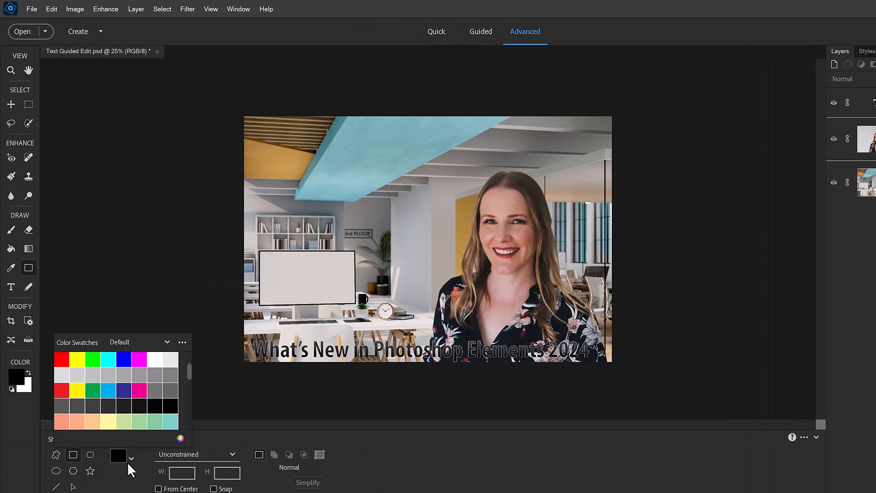
pyautogui.click(155, 359)
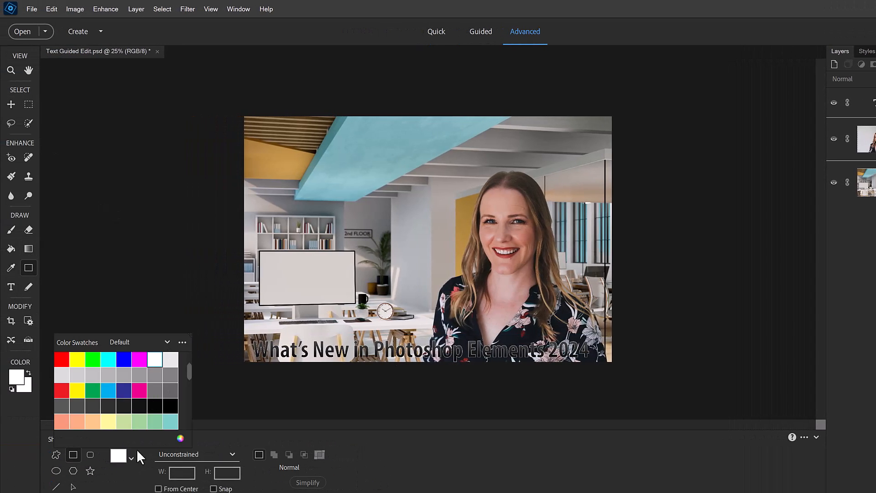
pyautogui.click(170, 406)
pyautogui.moveTo(236, 334); pyautogui.dragTo(648, 405)
pyautogui.moveTo(863, 144); pyautogui.dragTo(858, 151)
# - Recolor the rectangle strip with a color sampled from the office ceiling
pyautogui.doubleClick(869, 143)
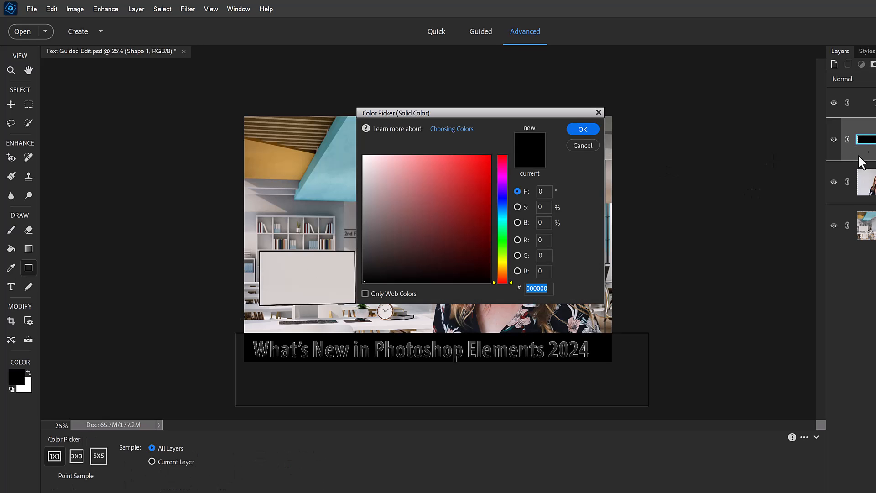
pyautogui.click(322, 163)
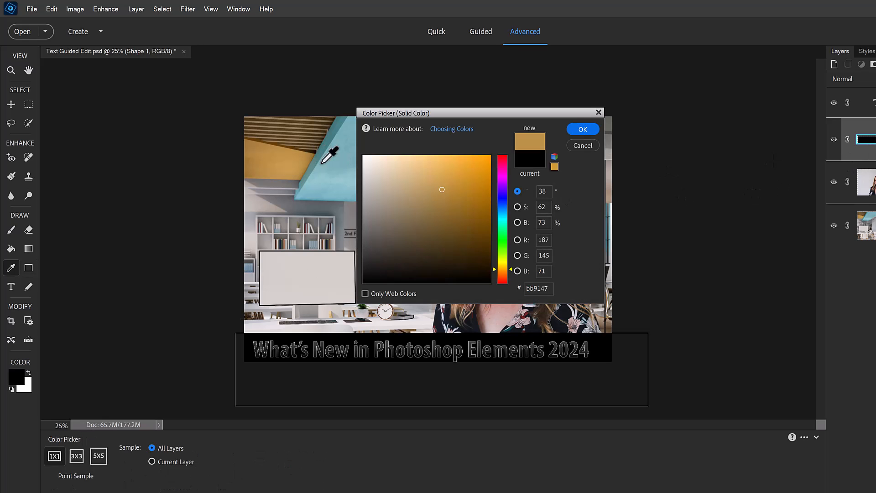
pyautogui.click(583, 129)
pyautogui.press('v')
pyautogui.click(698, 356)
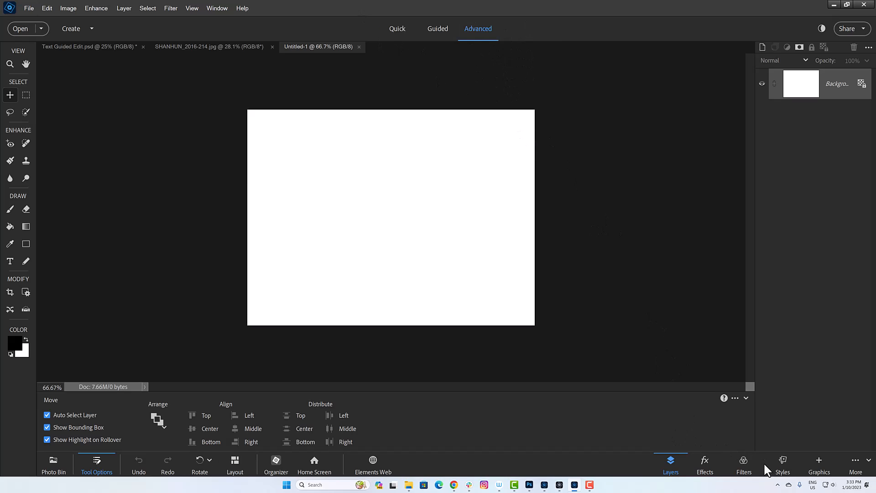
# - Search Adobe Stock from Graphics for "painted wood" and license the weathered white planks as the blank document's background
pyautogui.click(820, 465)
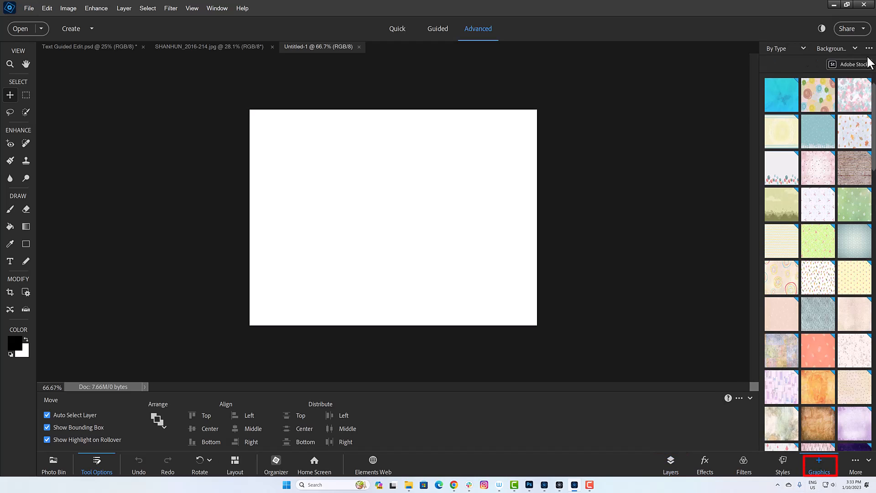
pyautogui.click(847, 66)
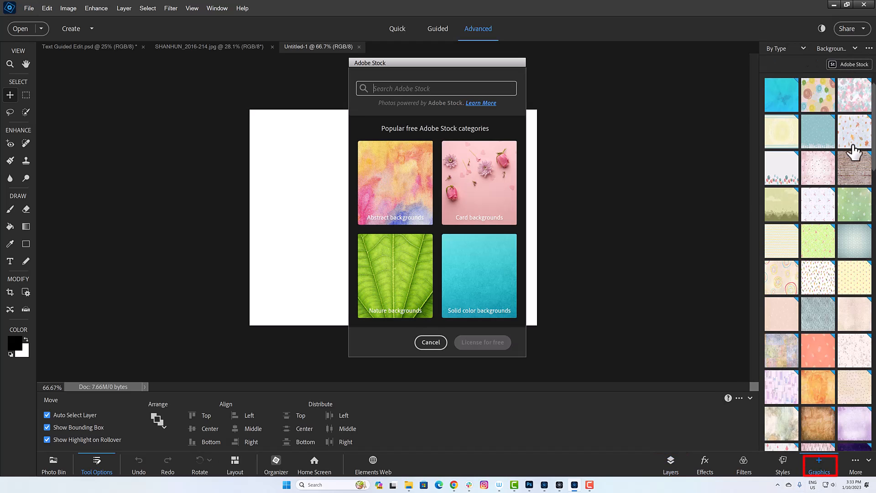
pyautogui.click(394, 88)
pyautogui.write('painted wood')
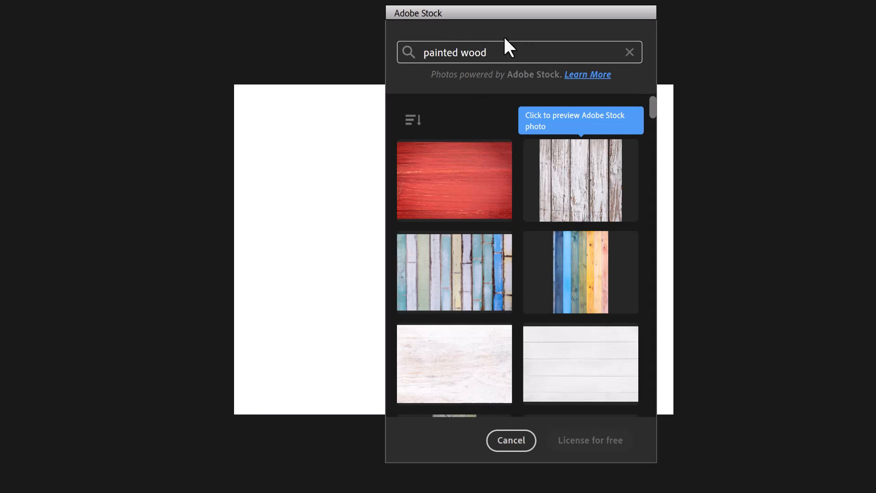
pyautogui.click(585, 191)
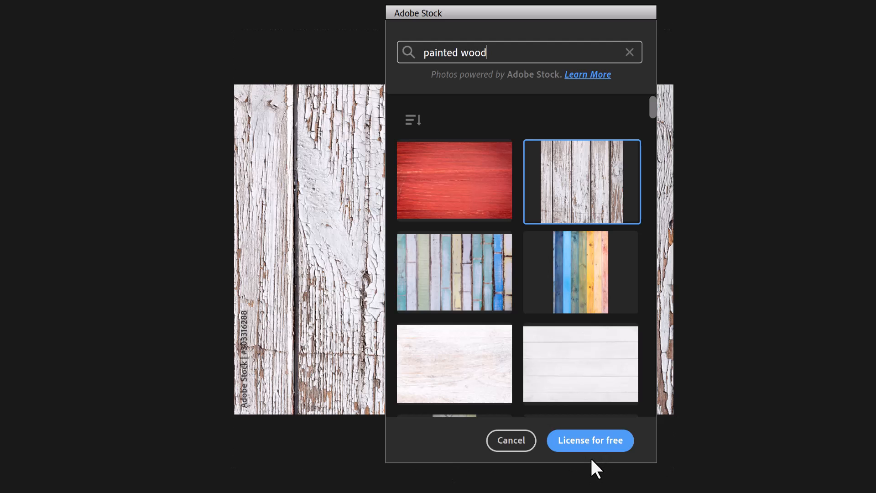
pyautogui.click(586, 448)
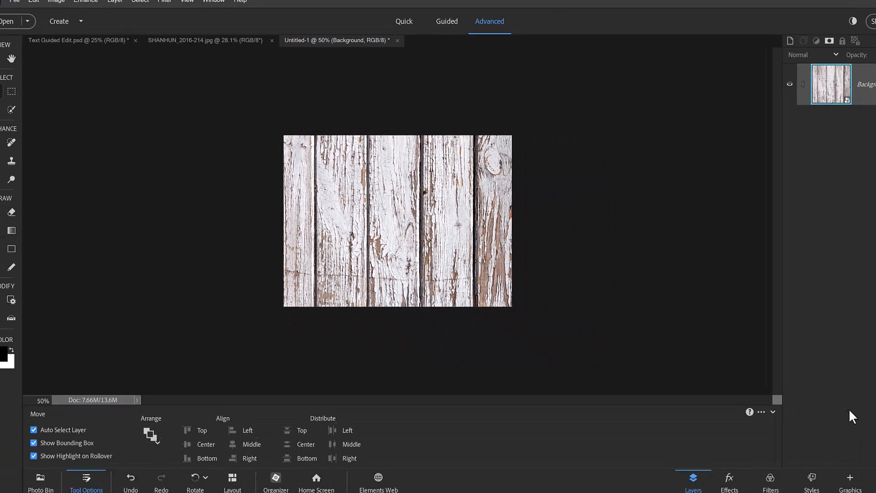
# - Search Adobe Stock from Graphics for "wooden shelf" and license the dark wood wall with a brown shelf as the background
pyautogui.click(819, 465)
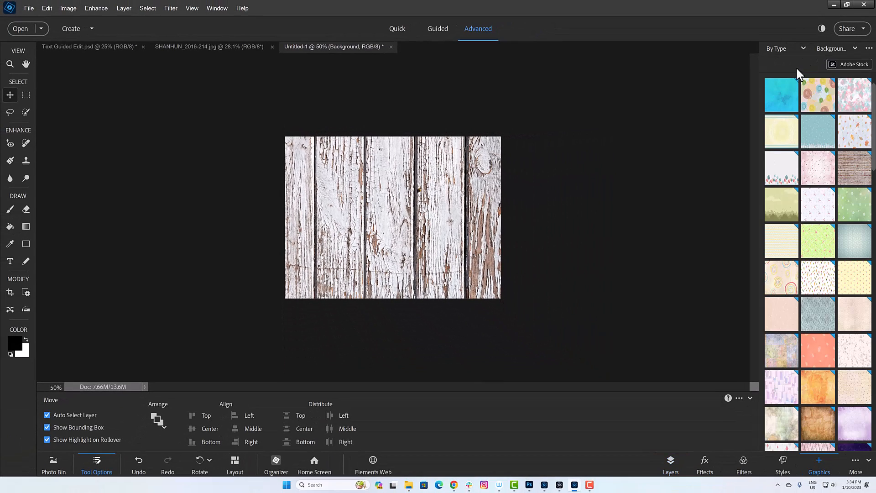
pyautogui.click(849, 64)
pyautogui.write('woodfen')
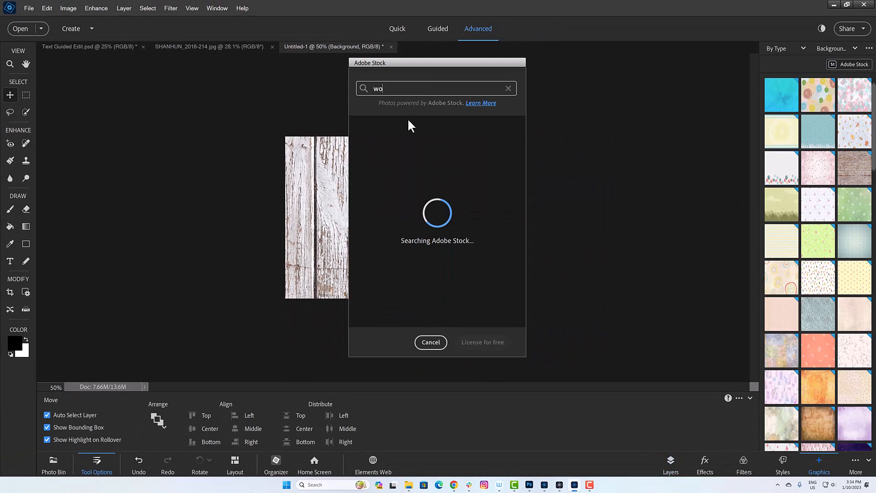
pyautogui.press('BackSpace')
pyautogui.press('BackSpace')
pyautogui.press('BackSpace')
pyautogui.press('BackSpace')
pyautogui.write('en shelf')
pyautogui.click(408, 253)
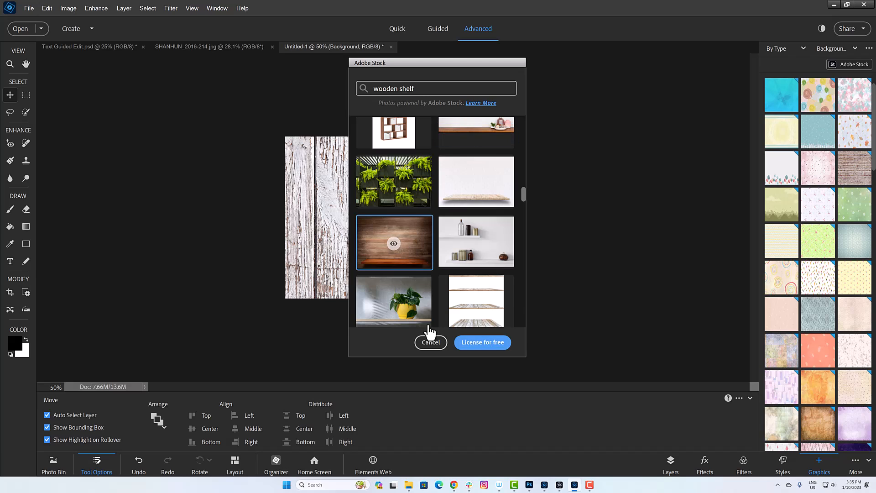
pyautogui.click(484, 343)
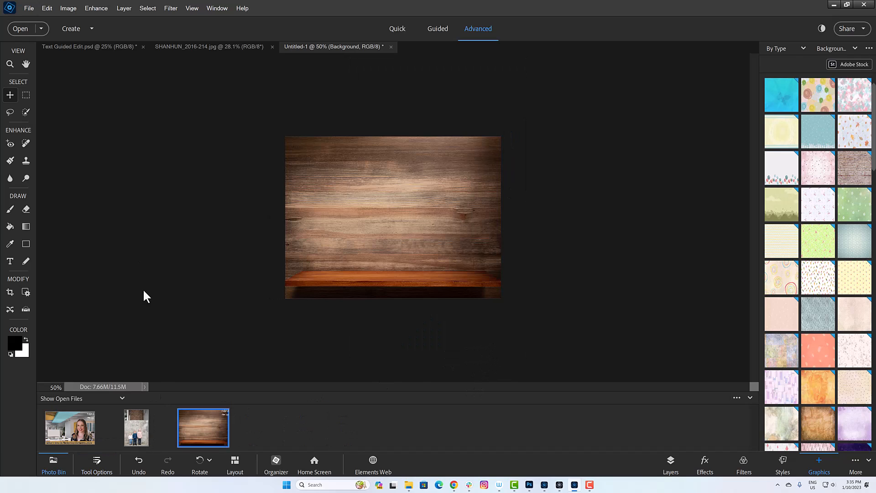
# - Open the recent Photoshop Elements 2023 Box Shot file and add it to the wooden shelf document
pyautogui.click(41, 28)
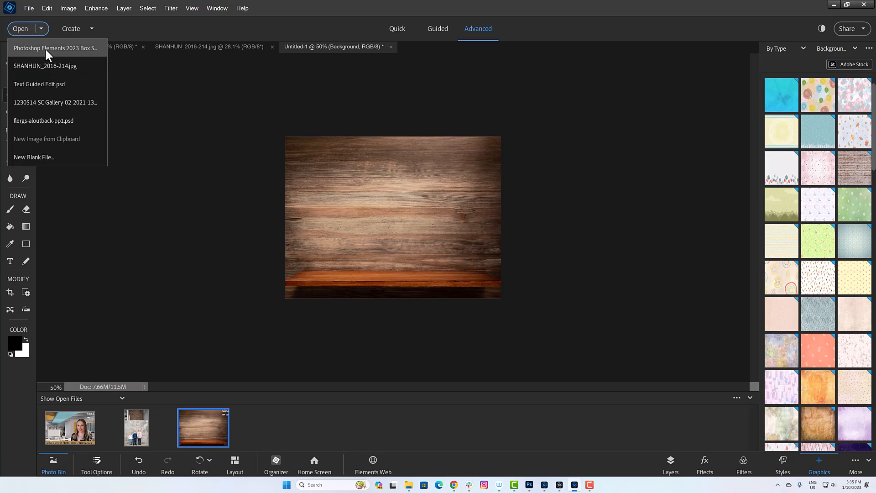
pyautogui.click(45, 48)
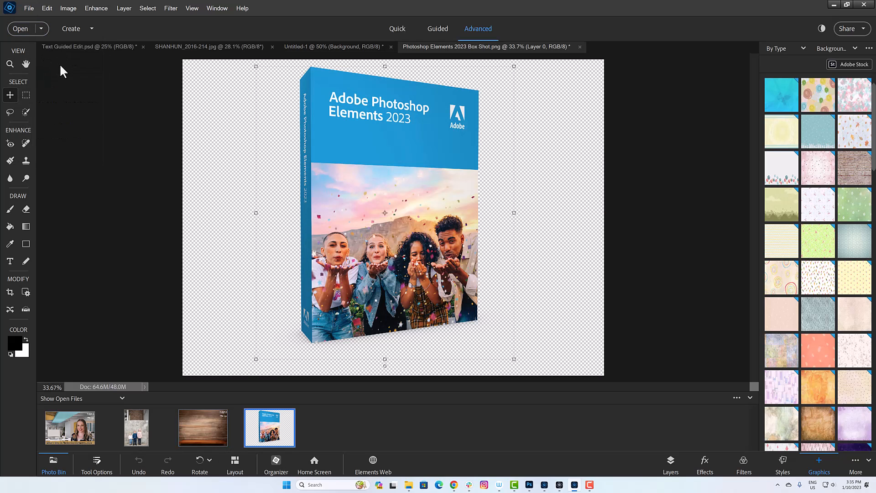
pyautogui.moveTo(210, 446); pyautogui.dragTo(373, 244)
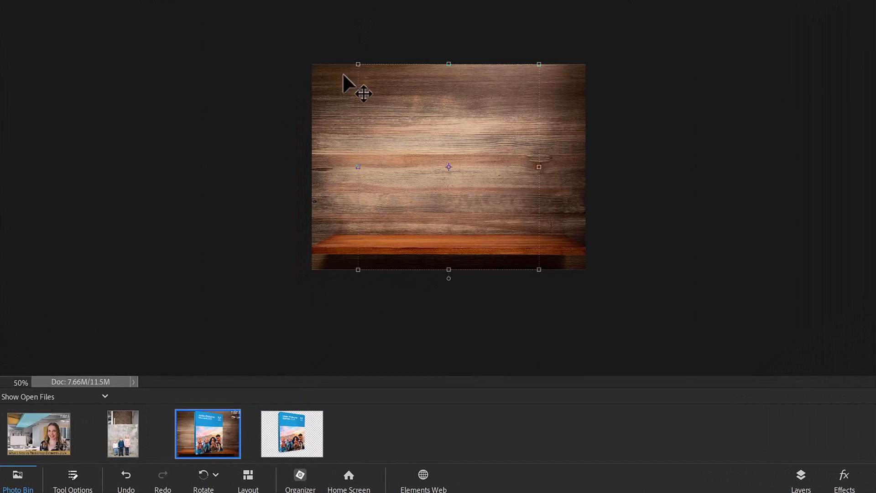
# - Scale the box shot down to about 39.68% with proportions constrained and stand it in the middle of the shelf
pyautogui.moveTo(358, 65); pyautogui.dragTo(477, 202)
pyautogui.moveTo(496, 229); pyautogui.dragTo(441, 208)
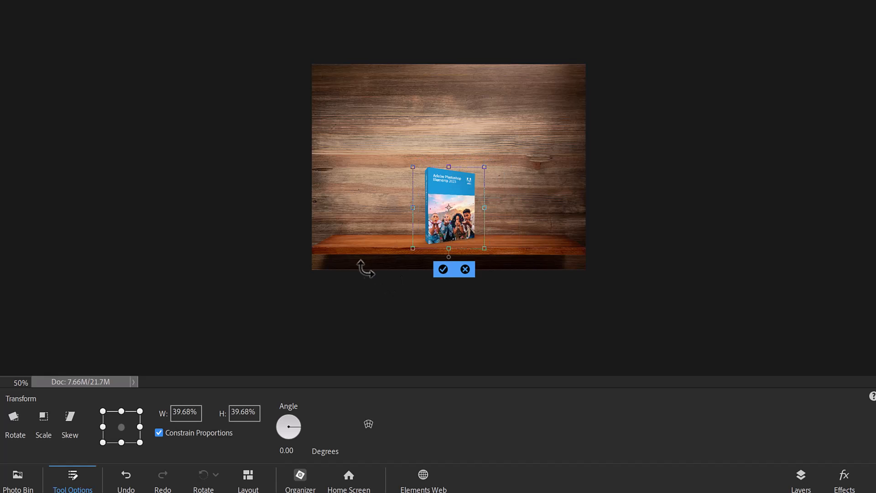
pyautogui.press('Return')
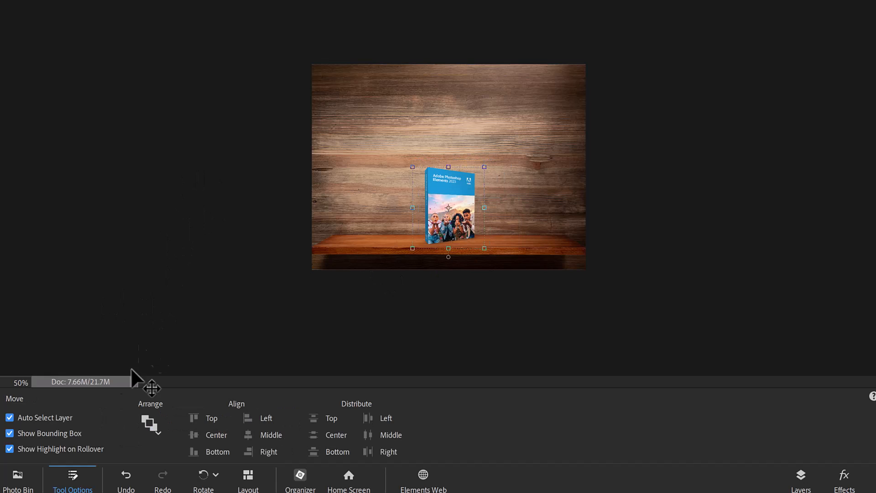
# - Switch to the photo of the three children, search the guided edits for "replace" and open Replace Background
pyautogui.click(17, 482)
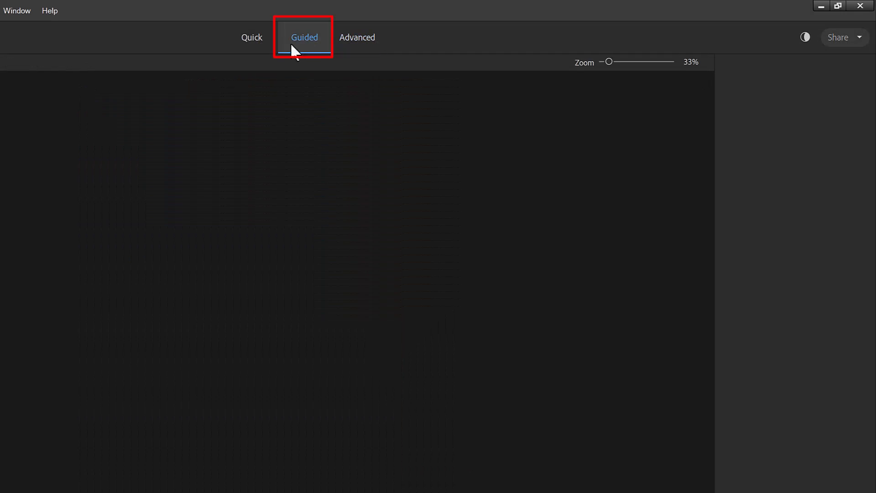
pyautogui.click(300, 41)
pyautogui.click(392, 63)
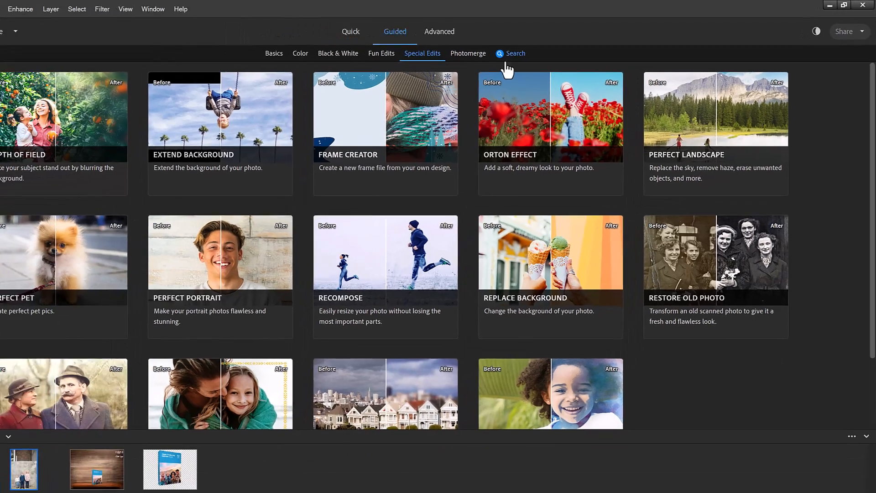
pyautogui.click(446, 64)
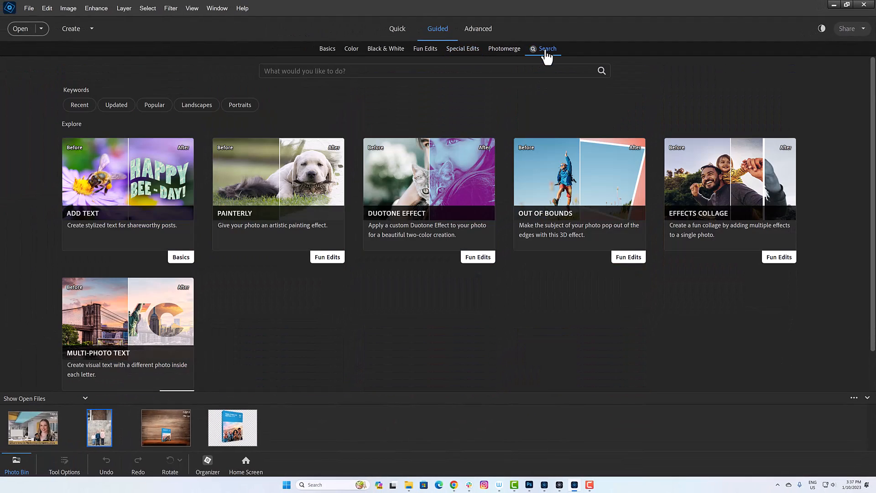
pyautogui.click(281, 75)
pyautogui.write('replace')
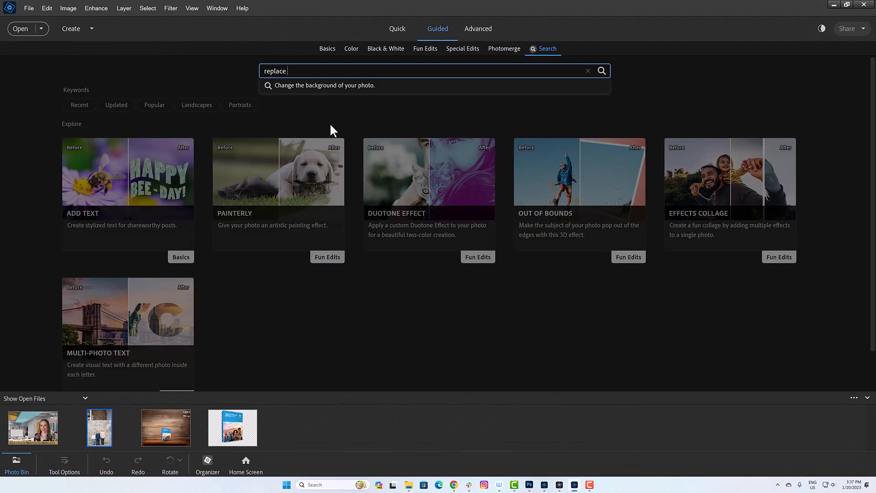
pyautogui.click(324, 86)
pyautogui.click(279, 183)
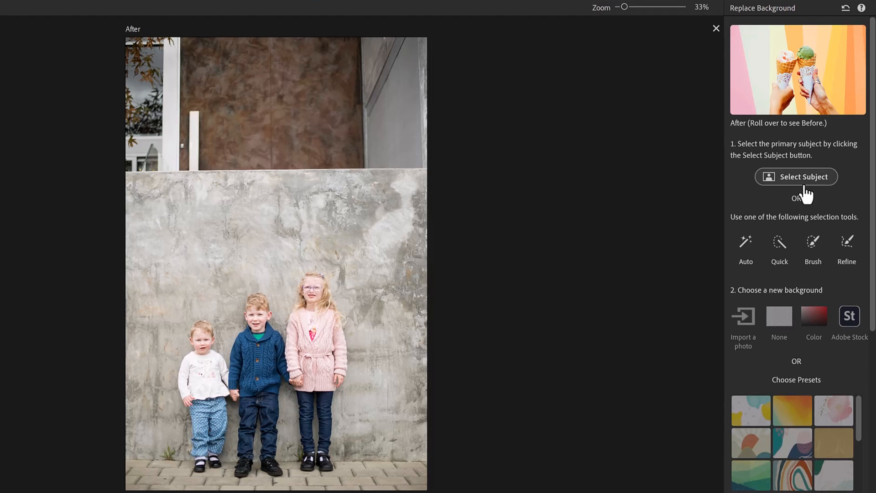
# - Select the three children as the subject and replace their background with the green park photo from an Adobe Stock search for "perth"
pyautogui.click(800, 182)
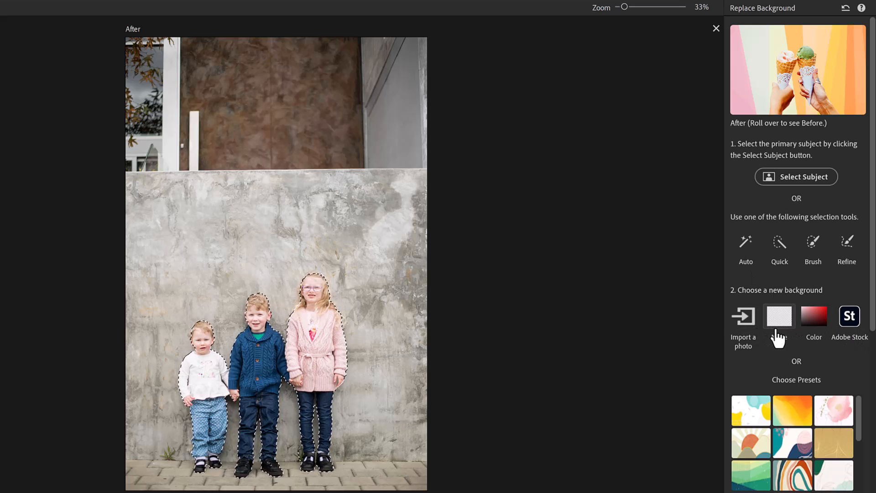
pyautogui.click(857, 330)
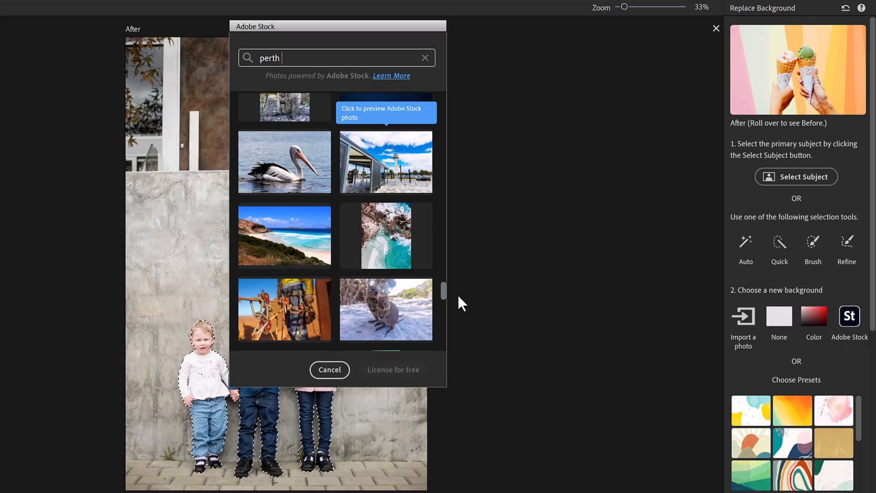
pyautogui.moveTo(458, 295); pyautogui.dragTo(459, 307)
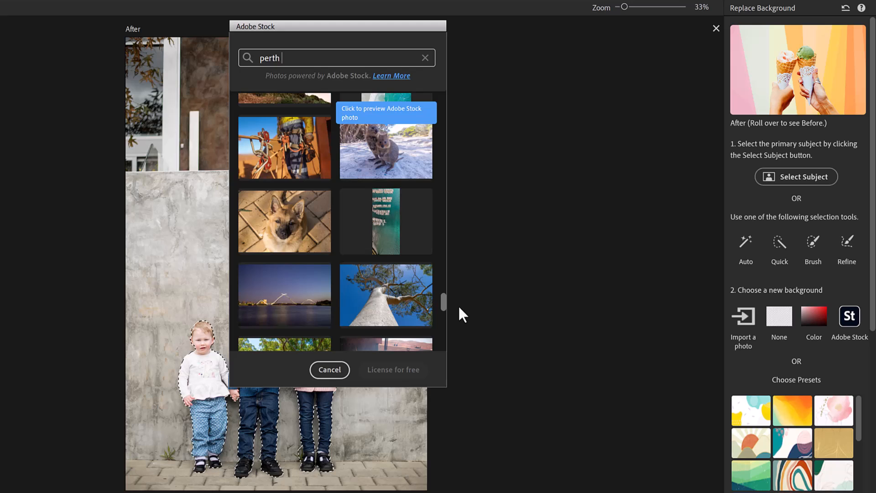
pyautogui.moveTo(458, 305); pyautogui.dragTo(461, 321)
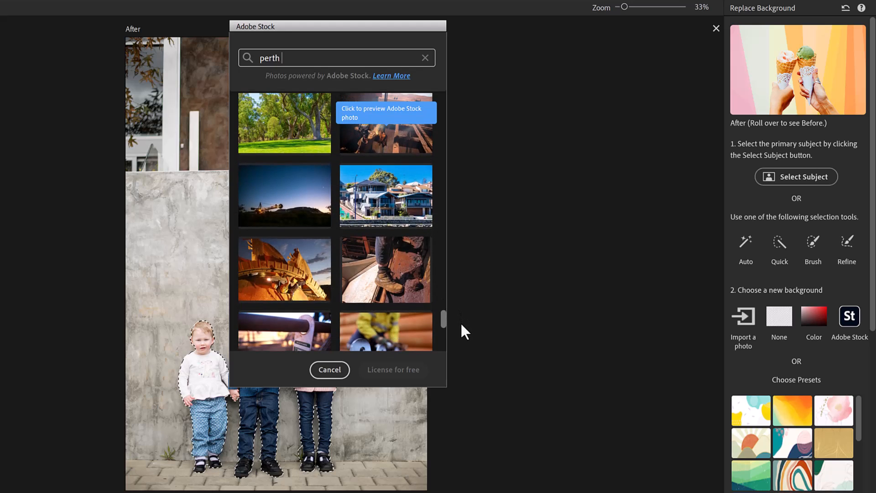
pyautogui.scroll(1, 361, 193)
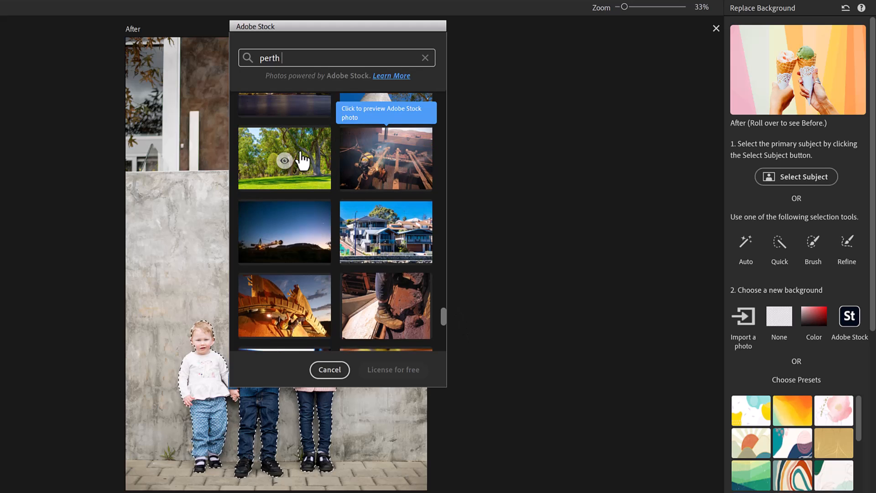
pyautogui.click(285, 159)
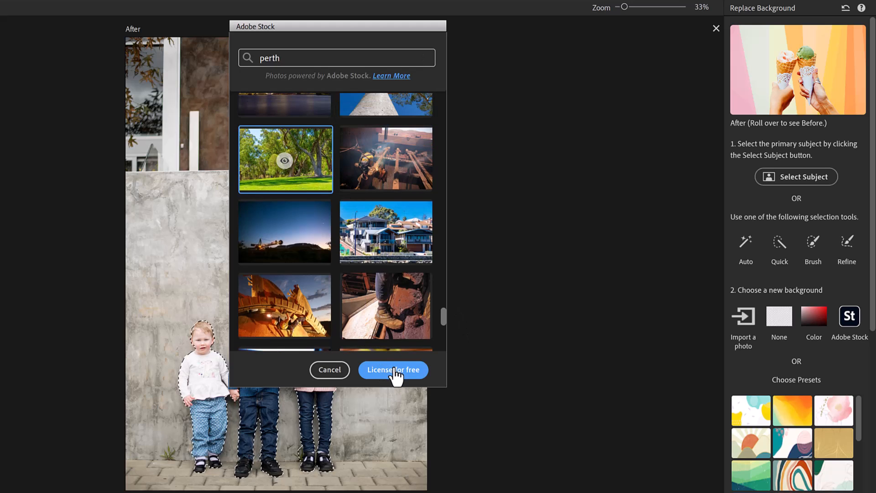
pyautogui.click(395, 370)
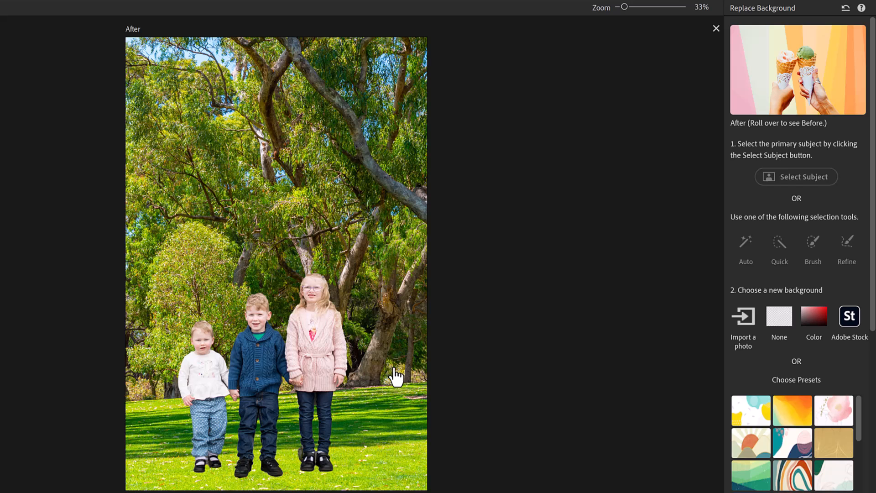
# - Reposition the children toward the right side of the photo and shift the park background so its large trees stand behind them
pyautogui.scroll(-3, 869, 420)
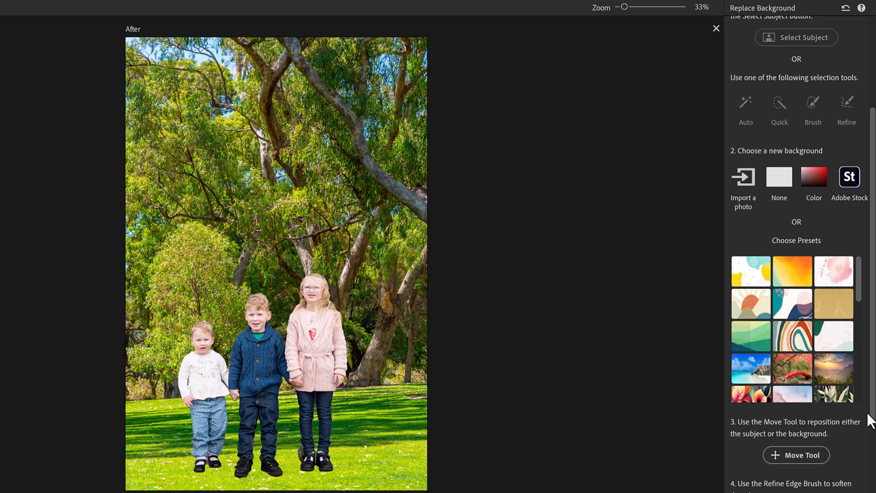
pyautogui.scroll(-3, 869, 420)
pyautogui.click(786, 336)
pyautogui.moveTo(327, 367); pyautogui.dragTo(397, 373)
pyautogui.moveTo(273, 166); pyautogui.dragTo(115, 254)
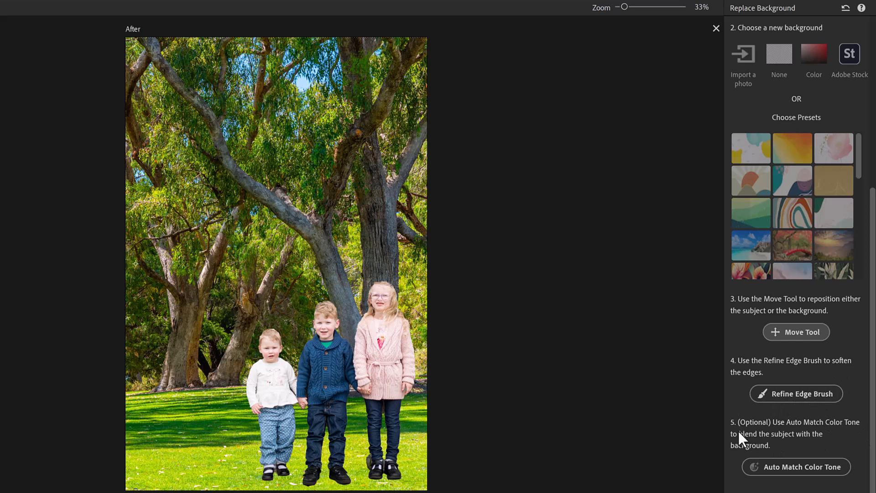
# - Refine the edges around the tallest girl's hair and clear the leftover patch beside her shoe with the Refine Edge Brush at size 28
pyautogui.click(778, 398)
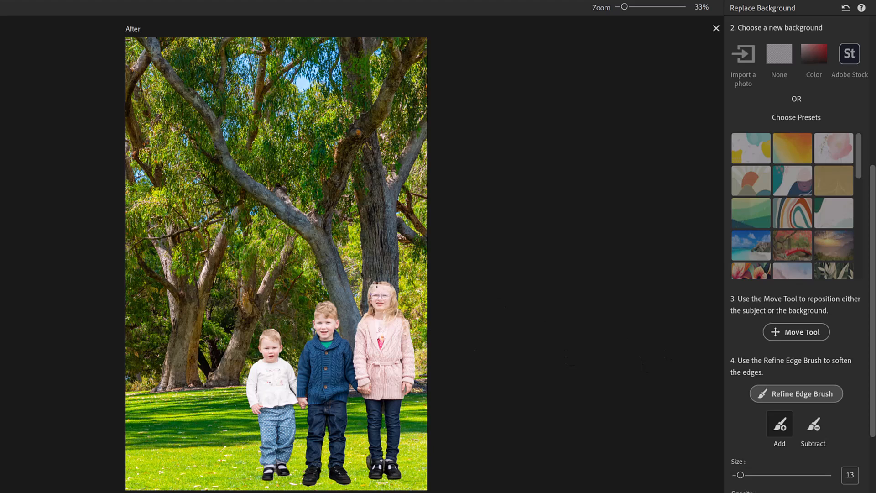
pyautogui.hotkey('ctrl', '=')
pyautogui.hotkey('ctrl', '=')
pyautogui.moveTo(468, 372); pyautogui.dragTo(398, 179)
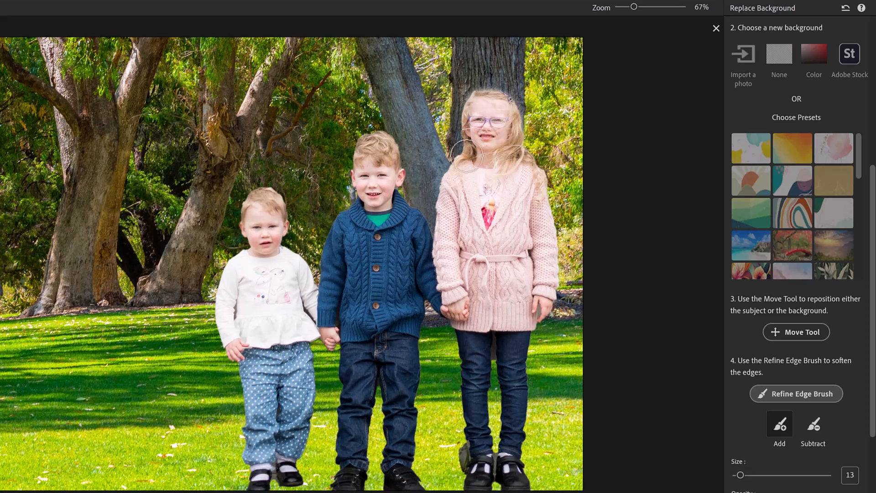
pyautogui.click(814, 425)
pyautogui.moveTo(462, 454)
pyautogui.mouseDown()
pyautogui.moveTo(454, 447)
pyautogui.moveTo(462, 470)
pyautogui.mouseUp()
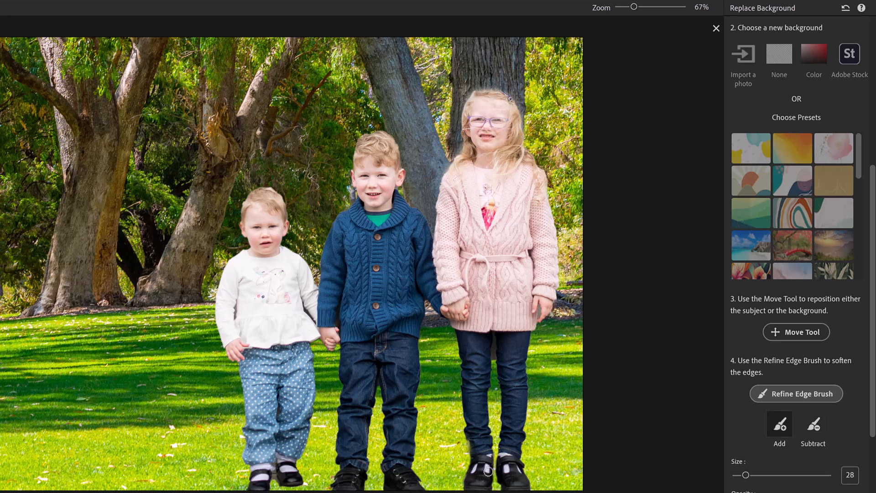
# - Blend the children with the park using Auto Match Color Tone, finish the guided edit and continue editing in Advanced
pyautogui.scroll(-3, 792, 411)
pyautogui.moveTo(634, 7); pyautogui.dragTo(625, 6)
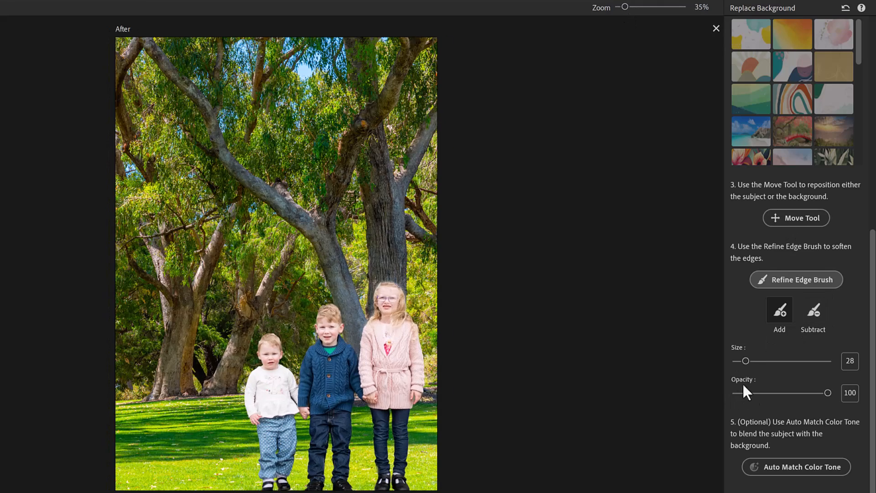
pyautogui.click(807, 470)
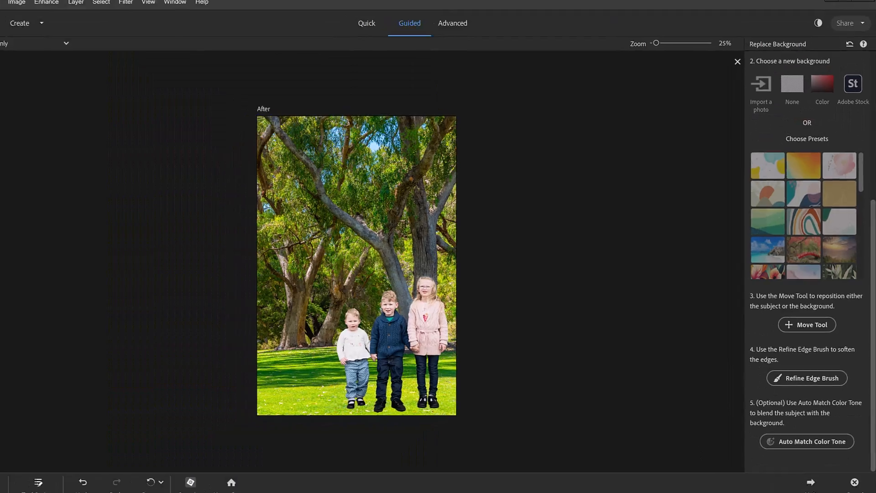
pyautogui.click(815, 490)
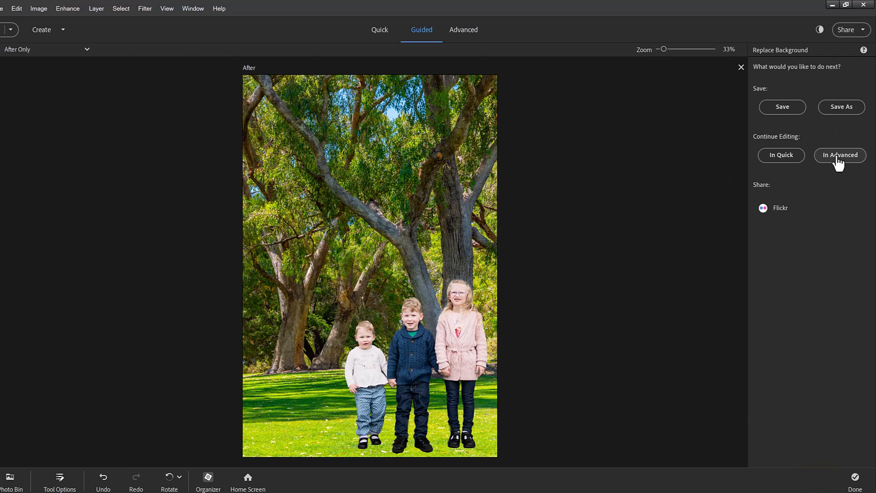
pyautogui.click(839, 155)
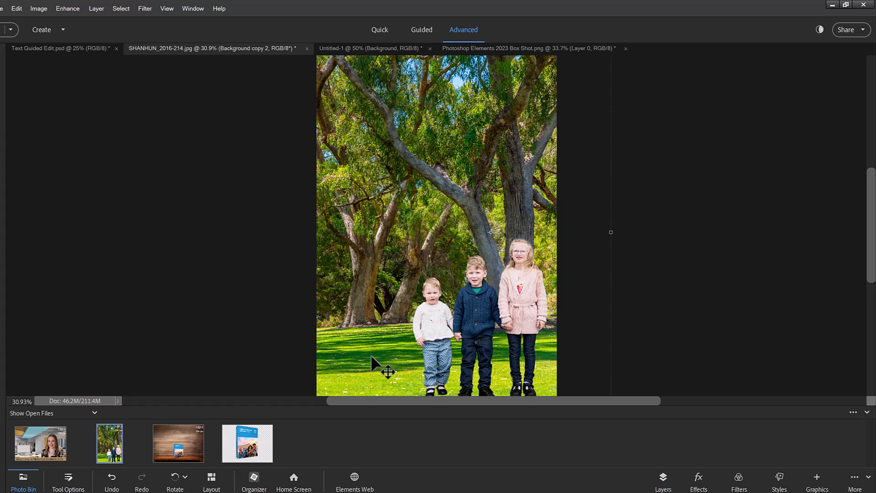
# - Paint soft shadows on the grass by the children's feet on a new layer beneath them, using a 60 px brush at 59% opacity
pyautogui.hotkey('ctrl', '-')
pyautogui.click(2, 230)
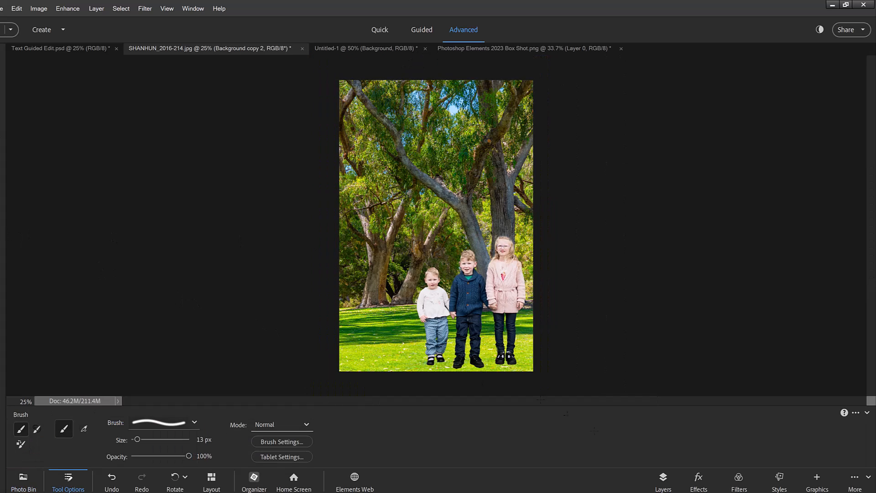
pyautogui.click(668, 477)
pyautogui.click(806, 136)
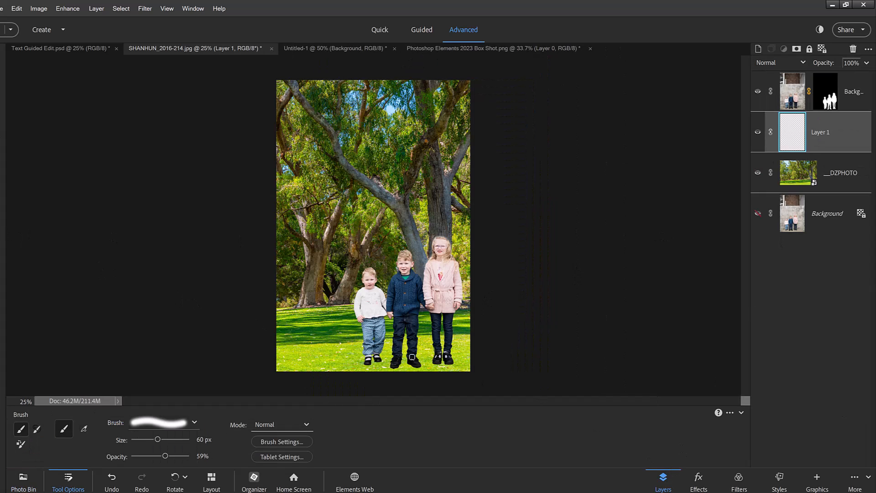
pyautogui.moveTo(413, 357)
pyautogui.mouseDown()
pyautogui.moveTo(381, 368)
pyautogui.moveTo(329, 365)
pyautogui.mouseUp()
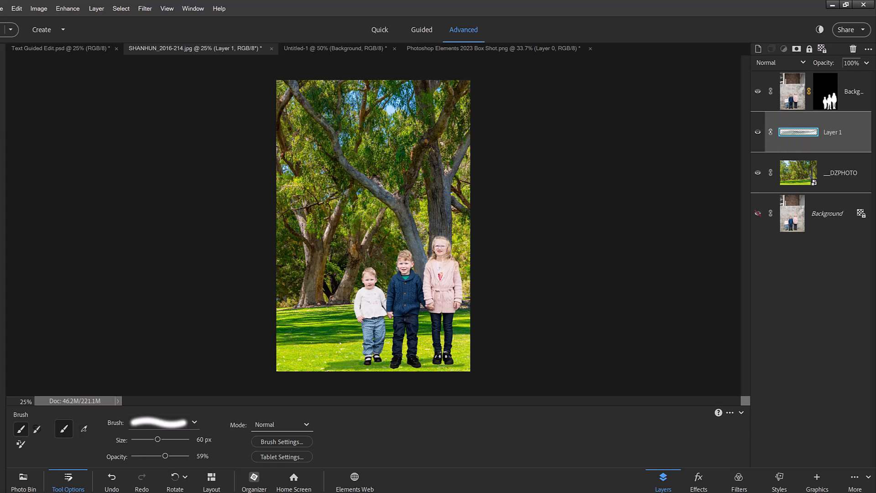
pyautogui.moveTo(438, 368); pyautogui.dragTo(305, 382)
# - Deepen the shadows around the children's shoes on a second layer at 82% opacity with a 90 px brush
pyautogui.press('[')
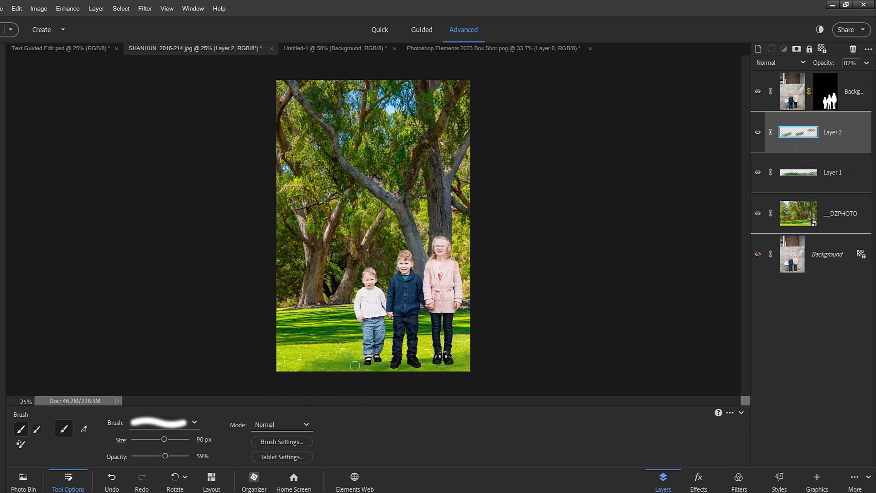
pyautogui.moveTo(360, 365); pyautogui.dragTo(330, 364)
pyautogui.moveTo(387, 361); pyautogui.dragTo(383, 360)
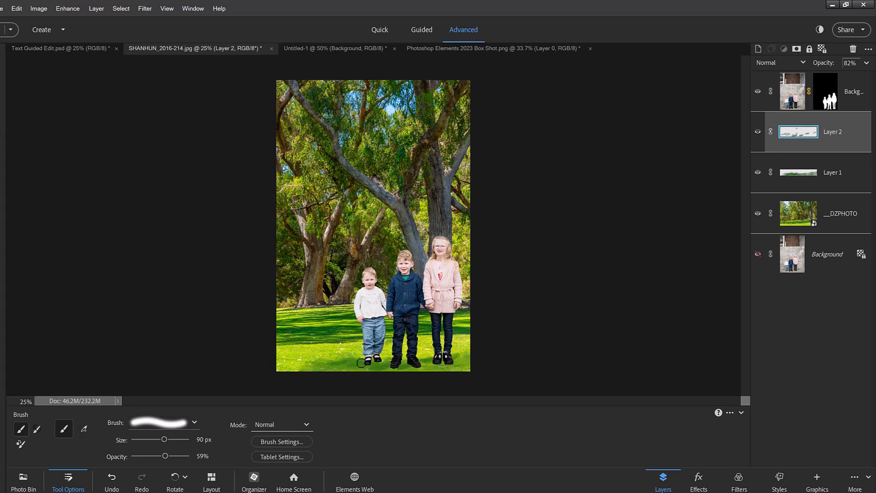
# - Move the original photo layer to the top of the stack, compare it with the park composite, and leave it hidden
pyautogui.click(760, 258)
pyautogui.click(826, 261)
pyautogui.hotkey('ctrl', 'shift', ']')
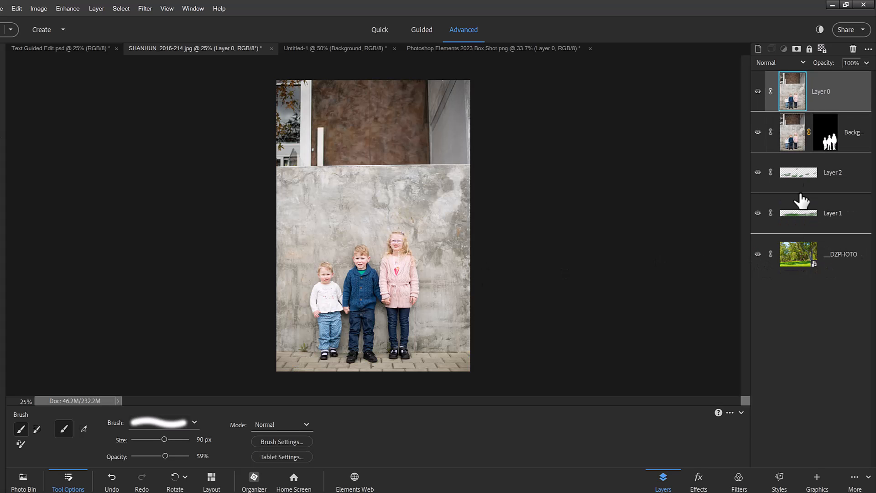
pyautogui.click(759, 91)
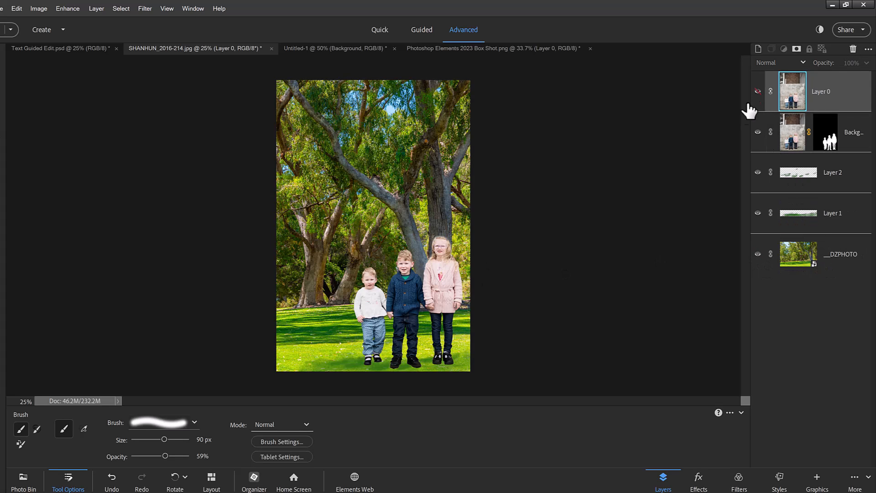
pyautogui.click(693, 151)
pyautogui.press('Return')
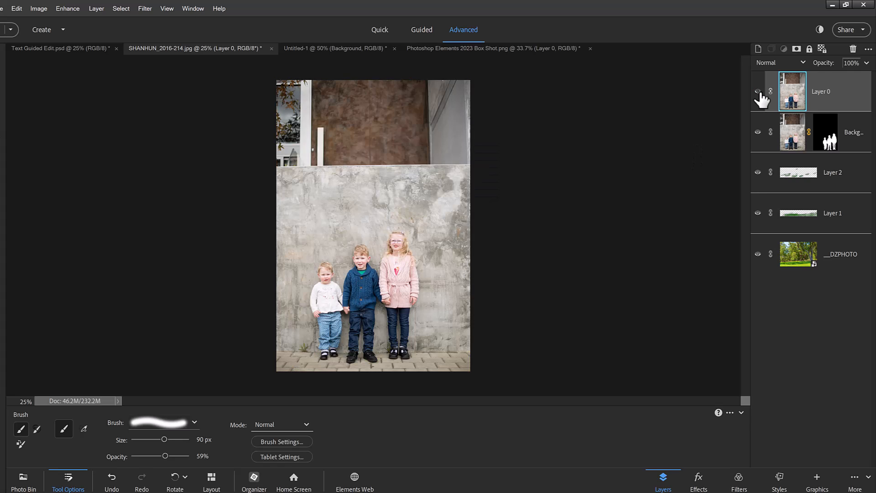
pyautogui.click(758, 92)
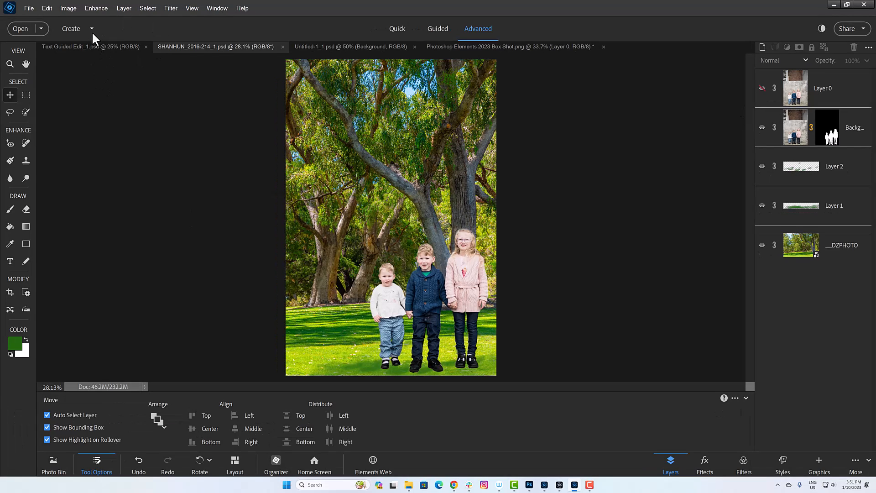
# - Start a Quote Graphic from the "Let It Snow" snowman template in the Instagram Post size
pyautogui.click(91, 28)
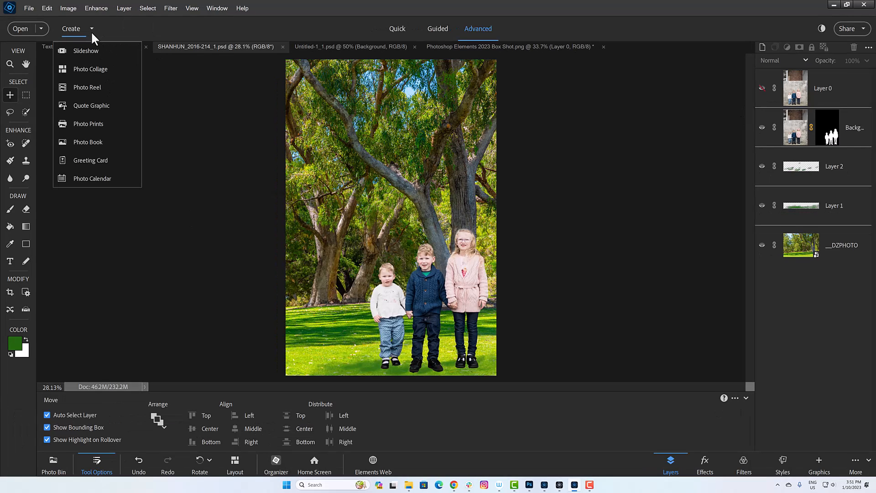
pyautogui.click(83, 105)
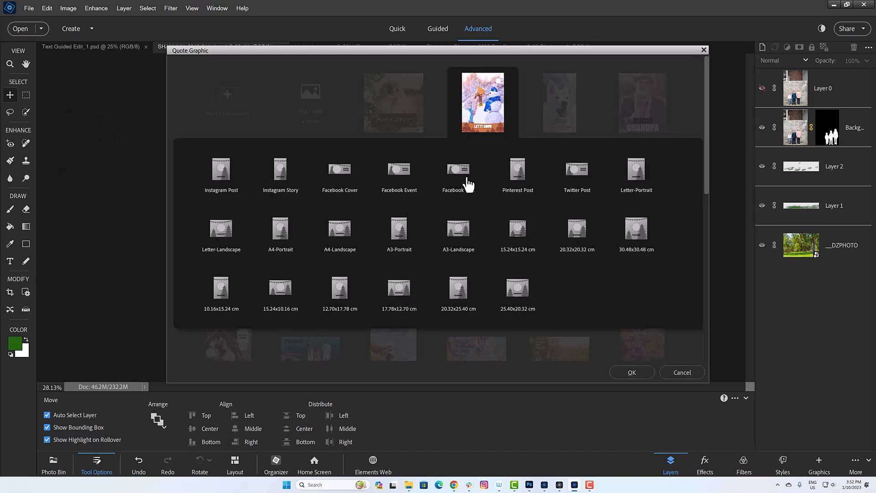
pyautogui.click(235, 185)
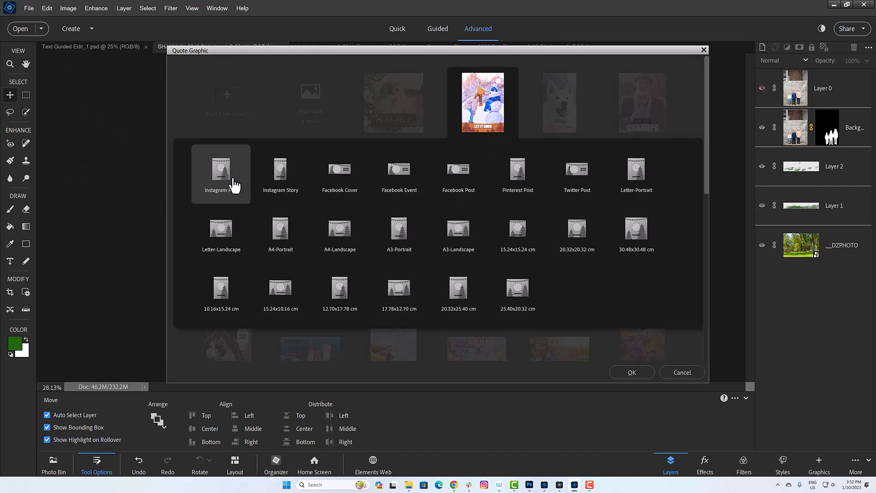
pyautogui.click(234, 178)
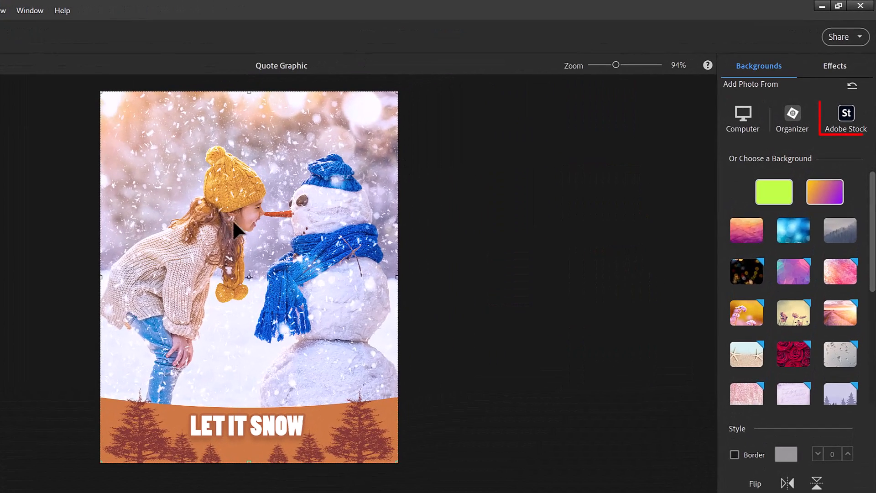
# - Replace the template's background with the free Adobe Stock photo of the sand snowman, searching for "beach christmas"
pyautogui.moveTo(239, 231); pyautogui.dragTo(261, 347)
pyautogui.click(847, 115)
pyautogui.write('bea')
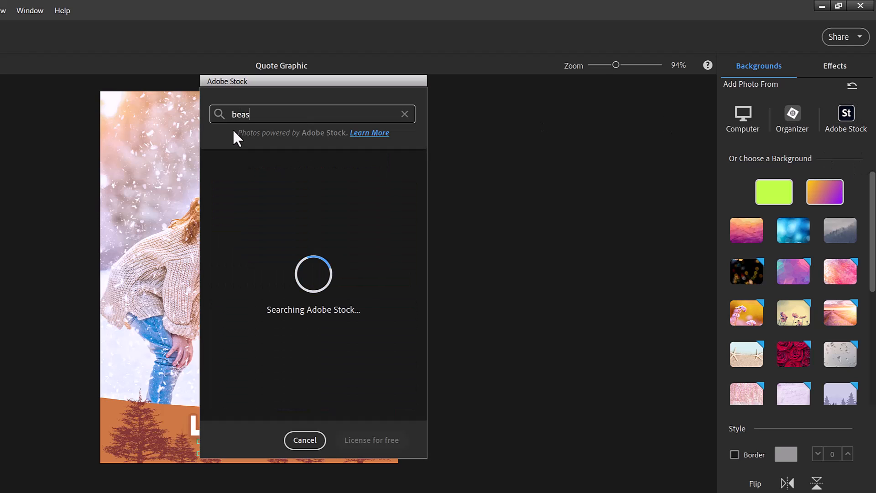
pyautogui.write('ch christmas')
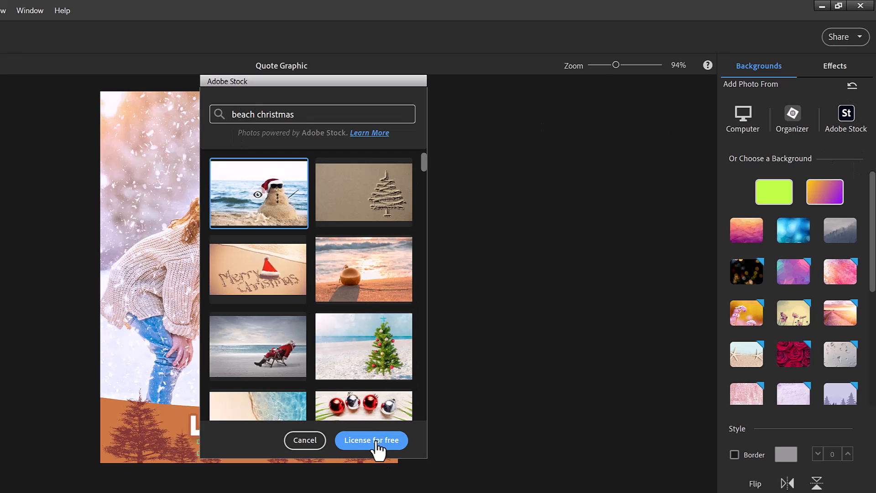
pyautogui.click(375, 442)
# - Reposition the sand snowman photo within the graphic and change the caption to "WARM WISHES"
pyautogui.moveTo(310, 336); pyautogui.dragTo(235, 295)
pyautogui.hotkey('ctrl', '-')
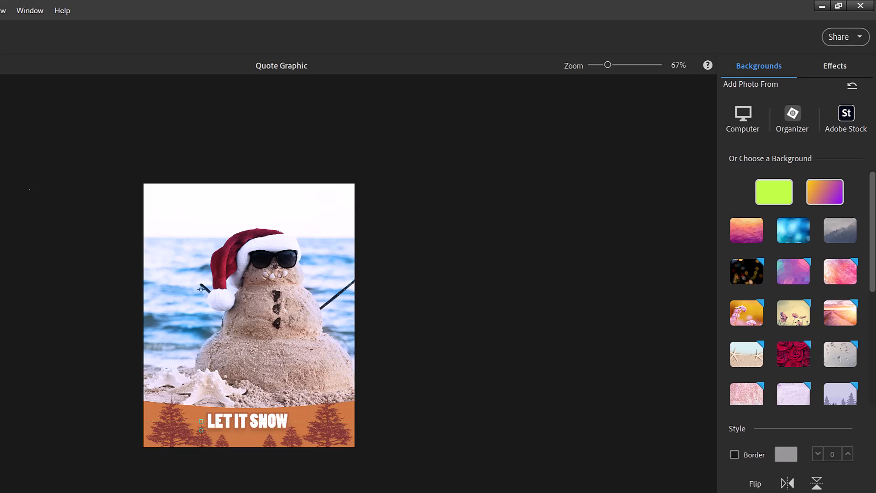
pyautogui.moveTo(230, 241)
pyautogui.mouseDown()
pyautogui.moveTo(204, 242)
pyautogui.moveTo(214, 244)
pyautogui.moveTo(219, 227)
pyautogui.mouseUp()
pyautogui.doubleClick(215, 425)
pyautogui.write('WARM WISHES')
# - Recolor the orange banner shape in a brighter crimson based on the red sampled from the snowman's Santa hat
pyautogui.click(800, 67)
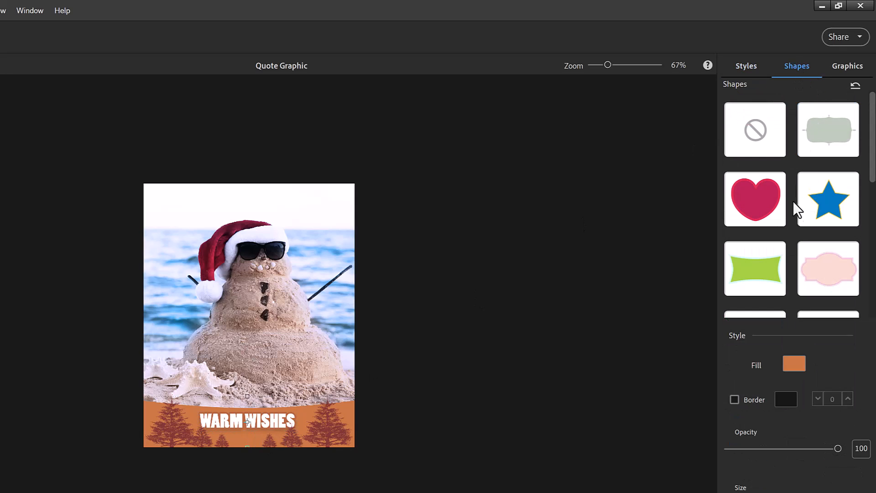
pyautogui.click(794, 361)
pyautogui.moveTo(302, 132); pyautogui.dragTo(510, 182)
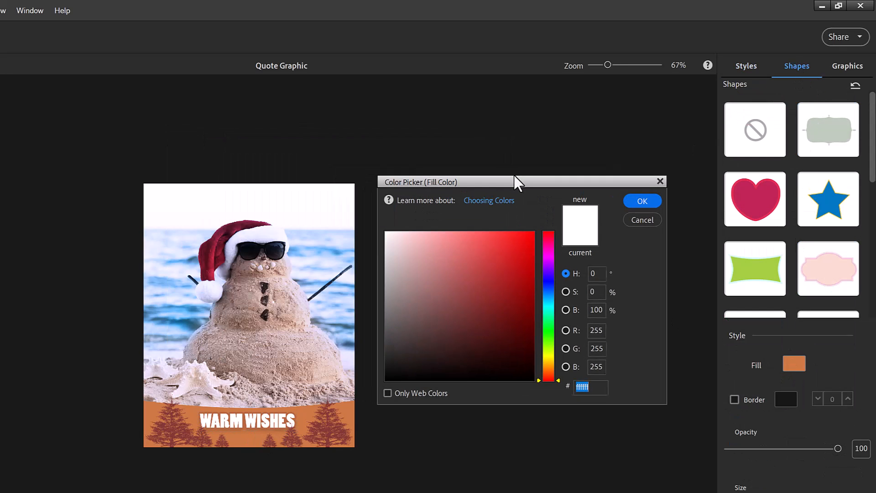
pyautogui.click(240, 235)
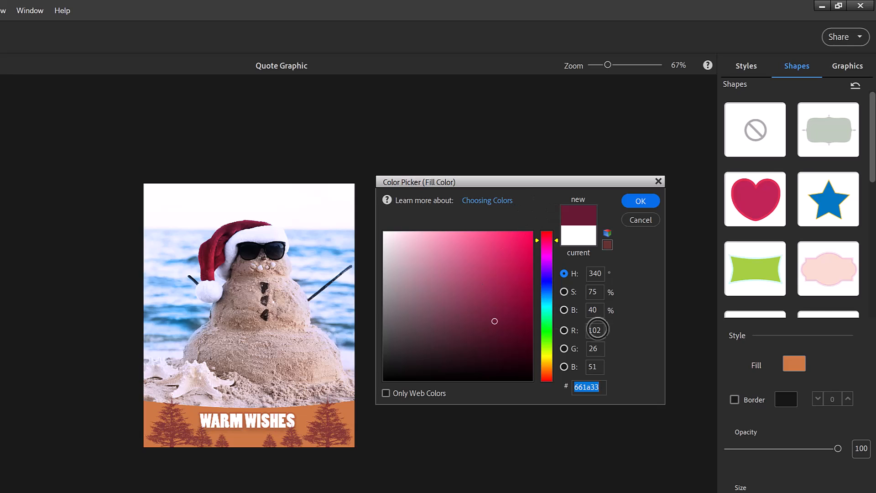
pyautogui.press('Return')
pyautogui.click(794, 364)
pyautogui.click(488, 270)
pyautogui.click(641, 201)
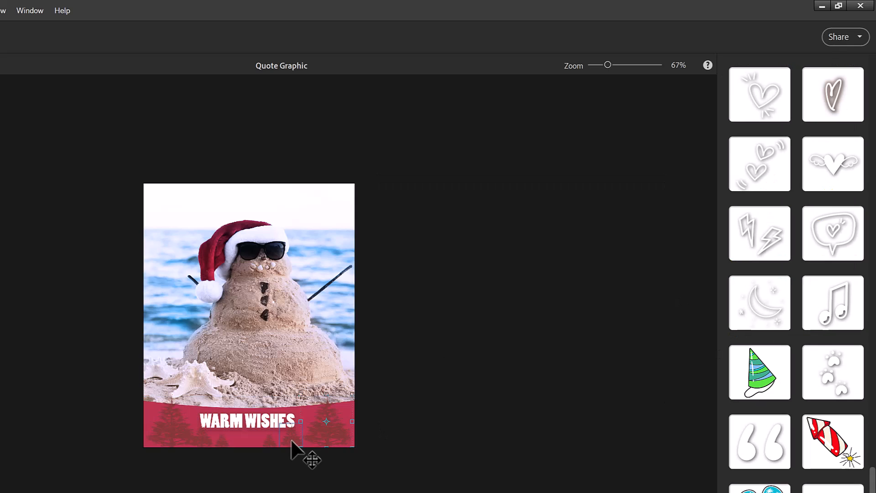
# - Delete the tree graphics from both sides of the banner
pyautogui.click(177, 437)
pyautogui.press('Delete')
pyautogui.click(195, 440)
pyautogui.press('Delete')
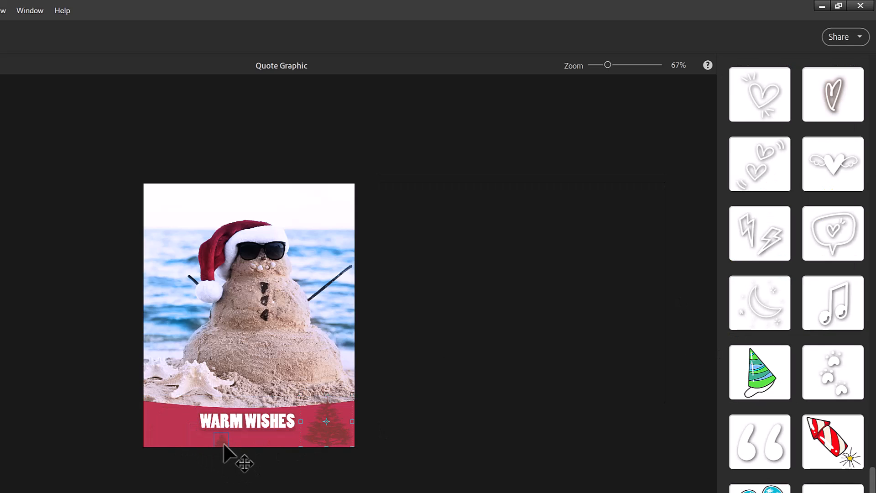
pyautogui.click(329, 430)
pyautogui.press('Delete')
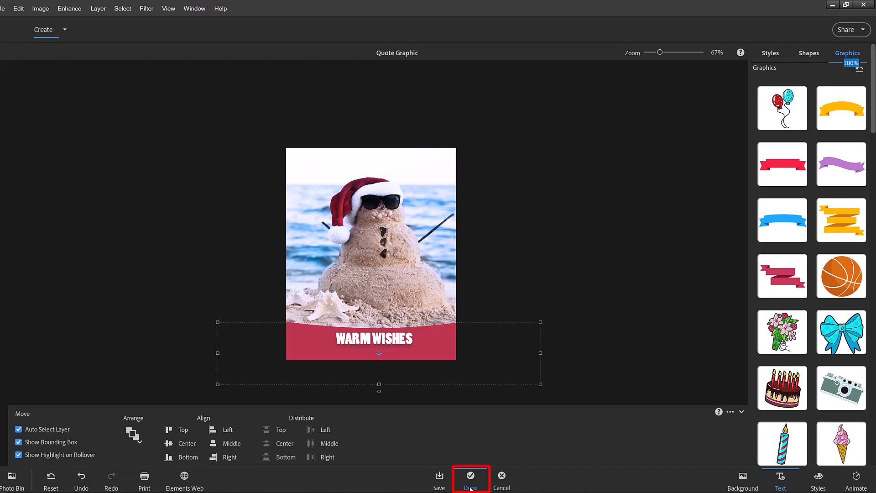
# - Finish the quote graphic, then enlarge the WARM WISHES text and align it with the banner shape
pyautogui.click(471, 487)
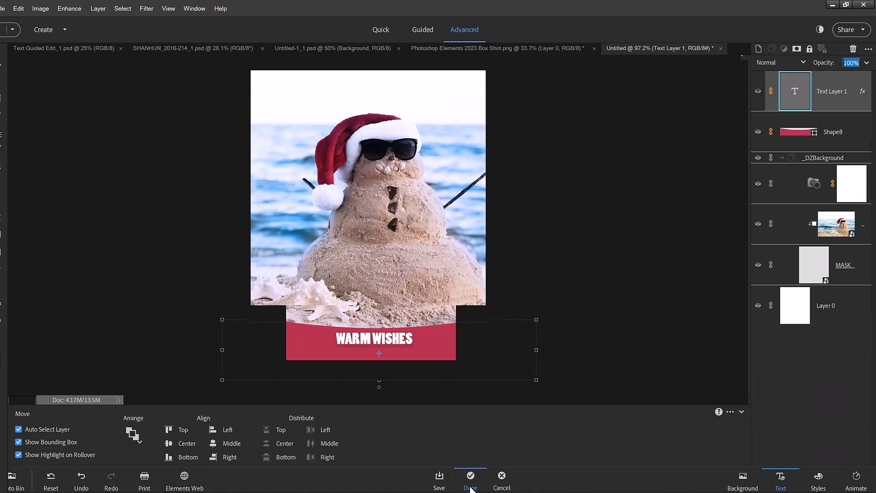
pyautogui.moveTo(320, 364); pyautogui.dragTo(252, 387)
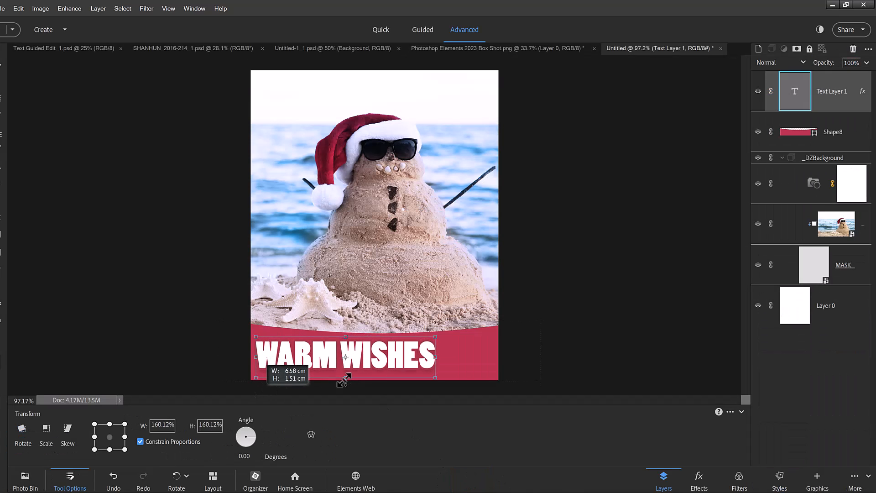
pyautogui.click(422, 386)
pyautogui.keyDown('shift'); pyautogui.click(447, 372); pyautogui.keyUp('shift')
pyautogui.click(221, 448)
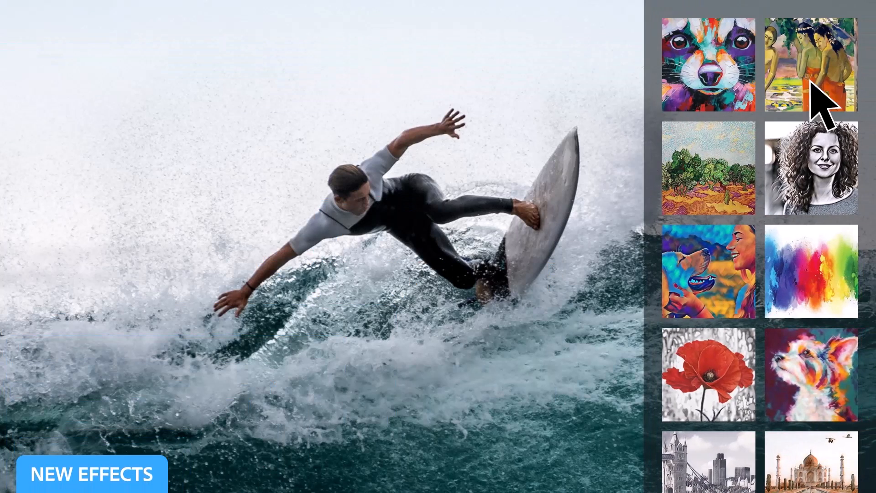
pyautogui.click(809, 77)
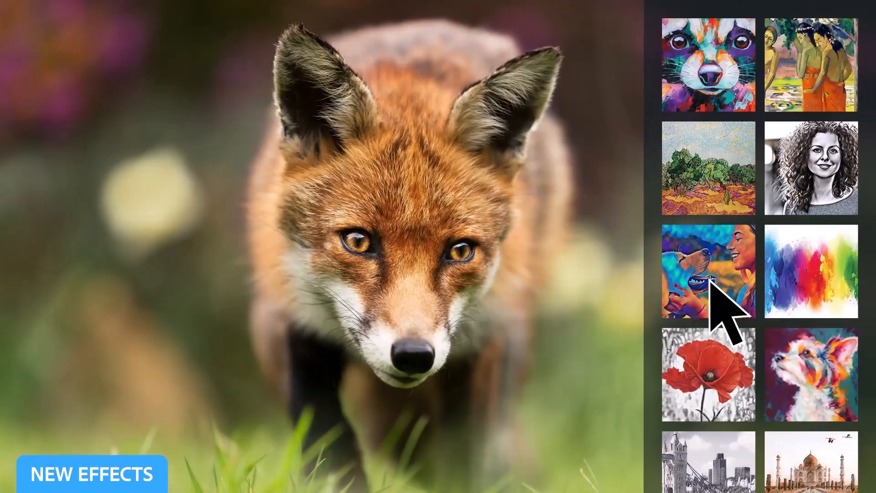
pyautogui.click(708, 277)
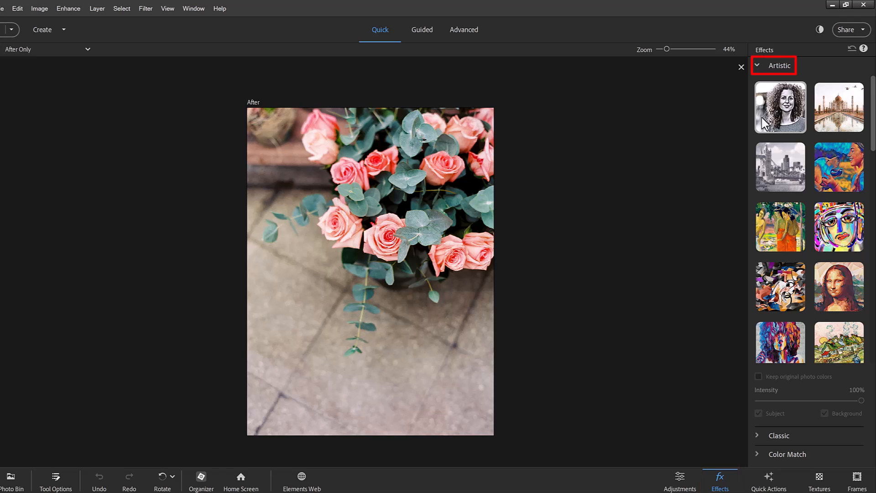
# - Try the black-and-white portrait Artistic effect on the roses photo, testing original photo colors and limiting it to subject or background
pyautogui.click(790, 118)
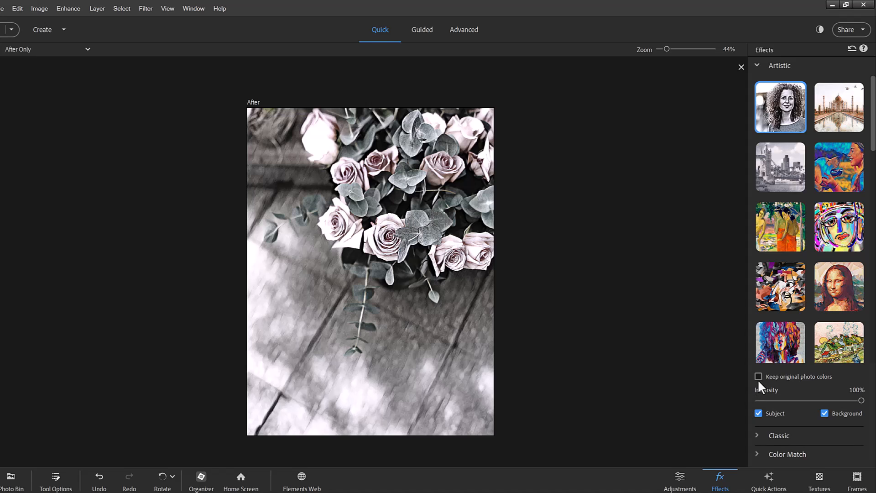
pyautogui.click(758, 378)
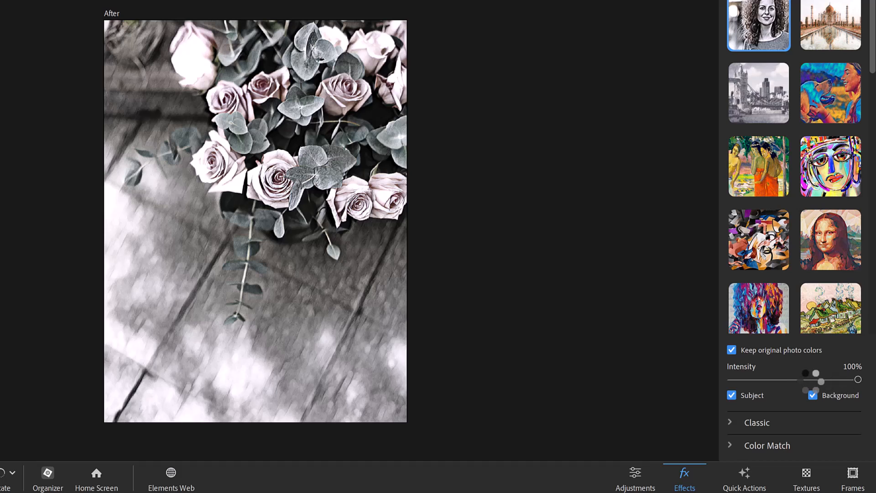
pyautogui.click(805, 380)
pyautogui.click(732, 395)
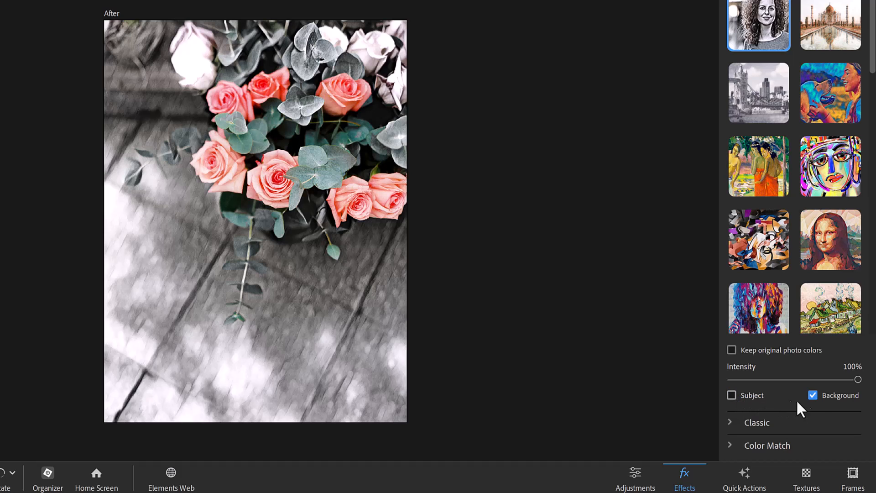
pyautogui.click(813, 397)
pyautogui.click(813, 397)
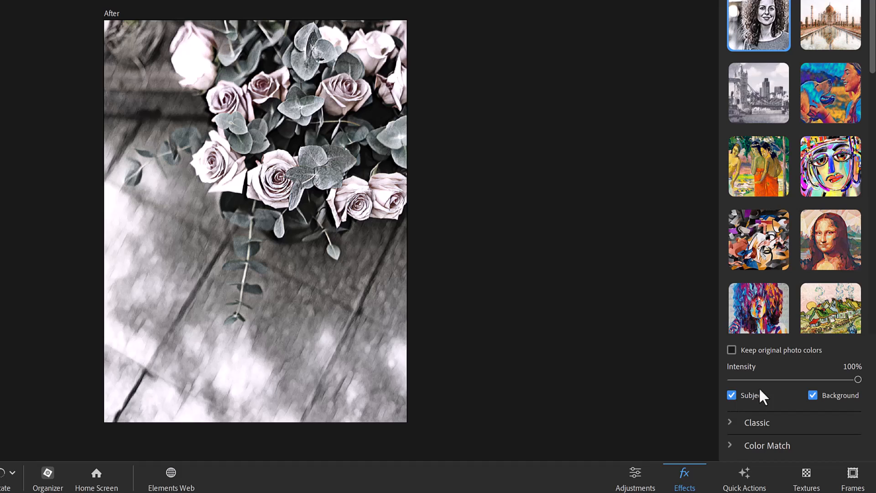
# - Try the Taj Mahal, Tower Bridge and blue-orange painting Artistic effects on the roses, ending with the three-women painting effect
pyautogui.click(833, 34)
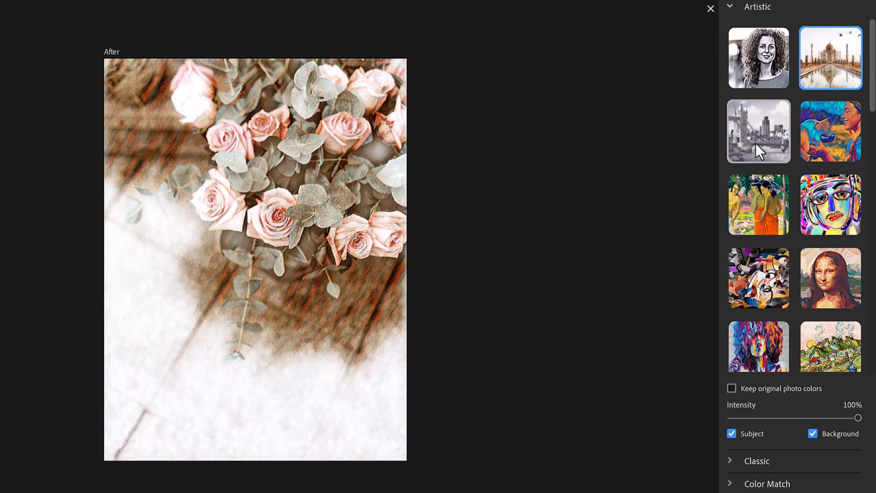
pyautogui.click(771, 136)
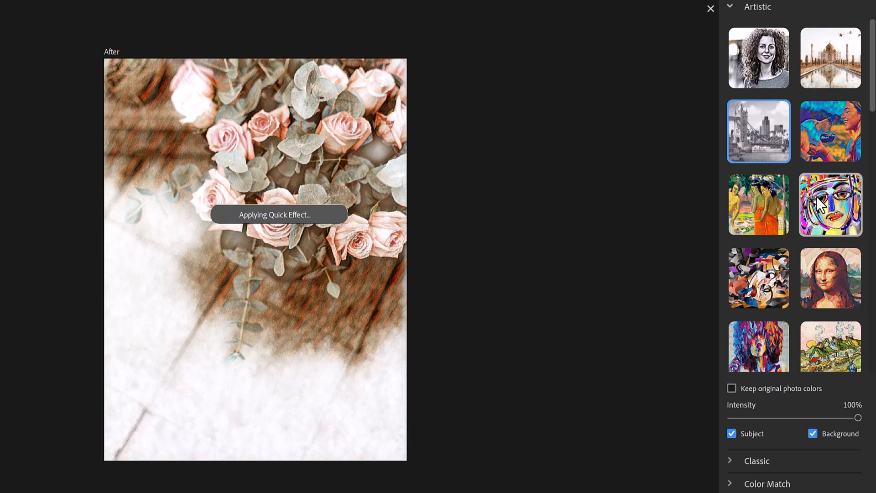
pyautogui.click(852, 147)
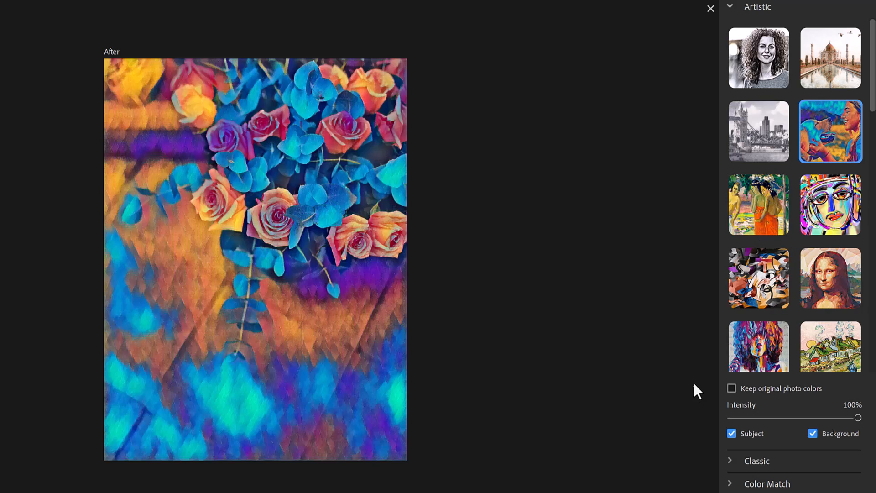
pyautogui.click(776, 219)
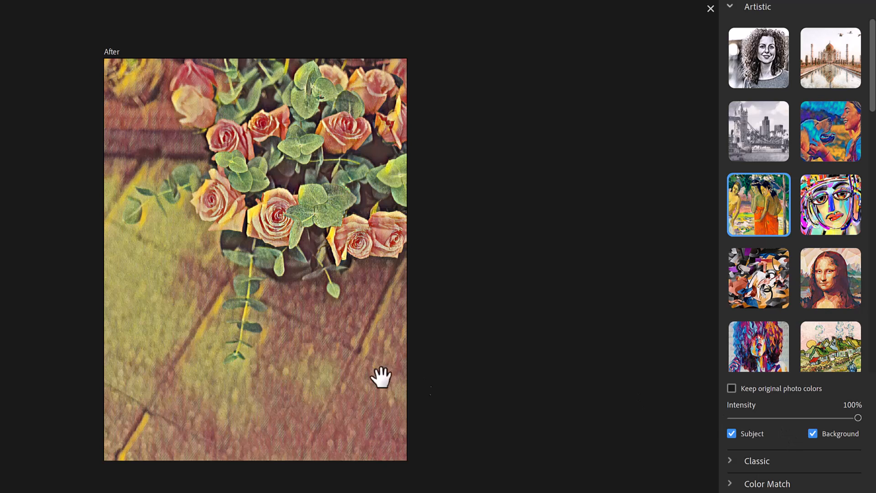
# - Switch to the photo of the three children, apply the Taj Mahal Artistic effect and exclude the subject from it
pyautogui.click(4, 491)
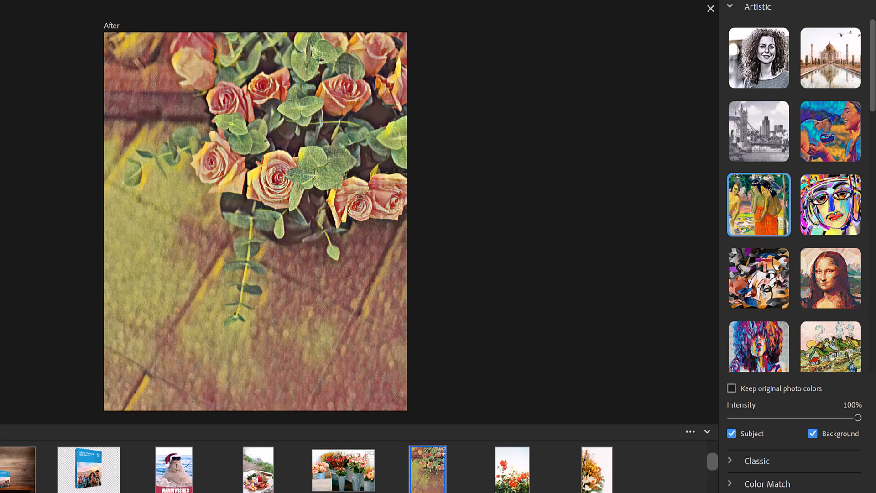
pyautogui.click(845, 64)
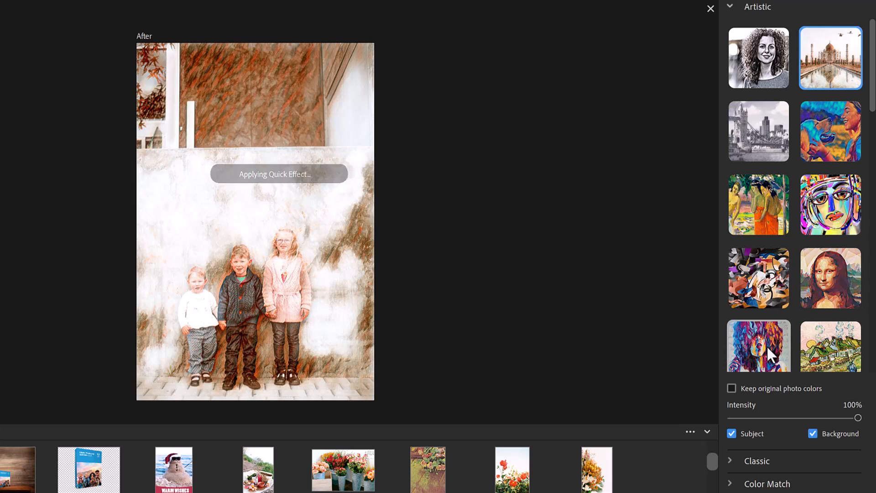
pyautogui.click(732, 433)
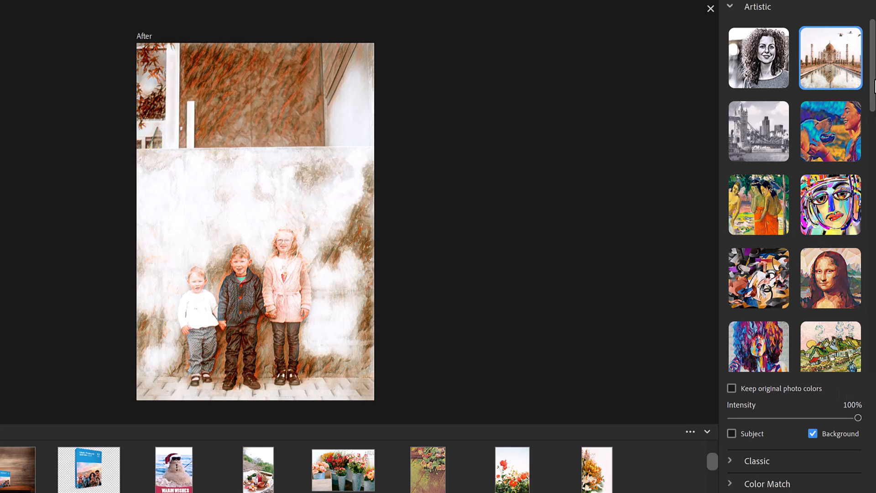
# - Browse the remaining Artistic effects, and show the Artistic category in the Advanced workspace for the children photo
pyautogui.moveTo(874, 86); pyautogui.dragTo(868, 306)
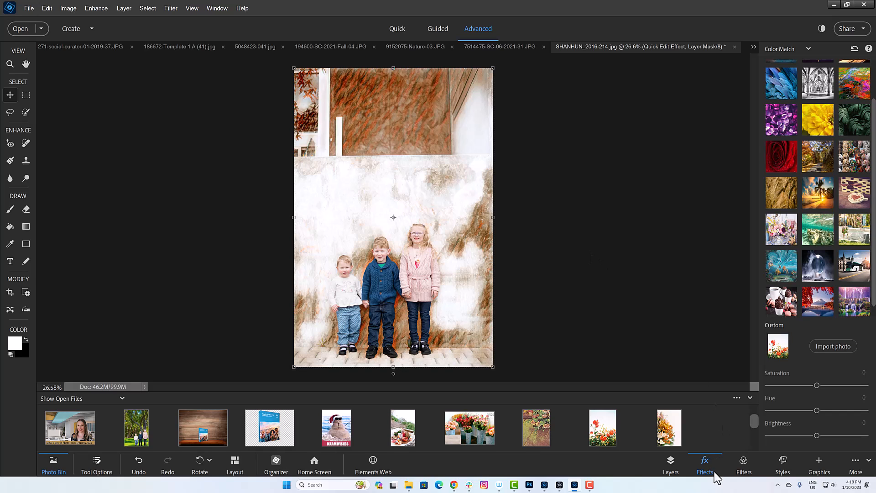
pyautogui.click(217, 9)
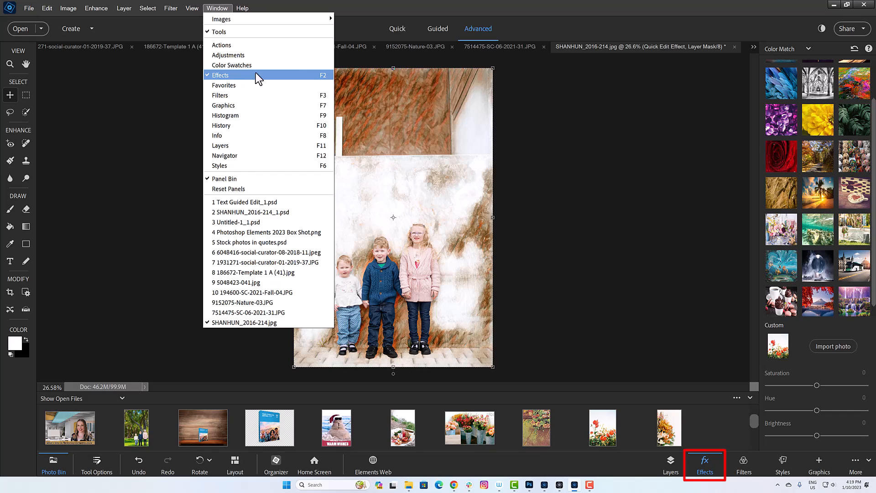
pyautogui.click(726, 171)
pyautogui.click(799, 49)
pyautogui.click(808, 49)
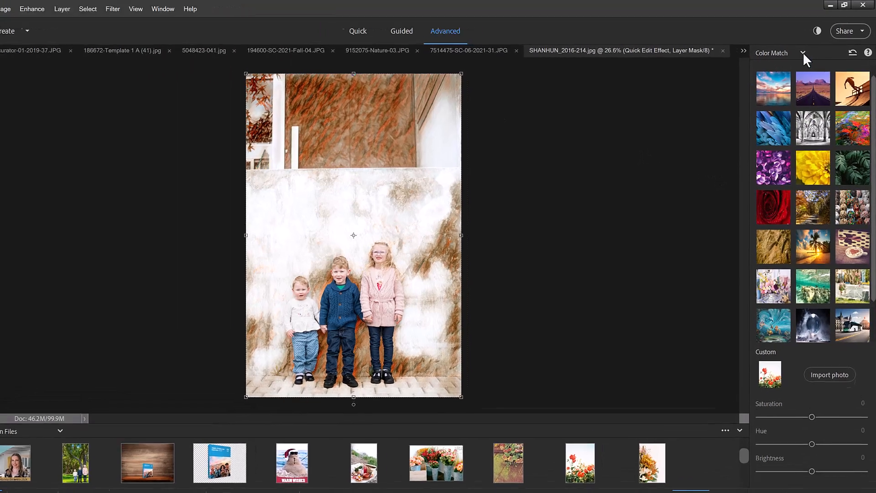
pyautogui.click(781, 52)
pyautogui.click(769, 61)
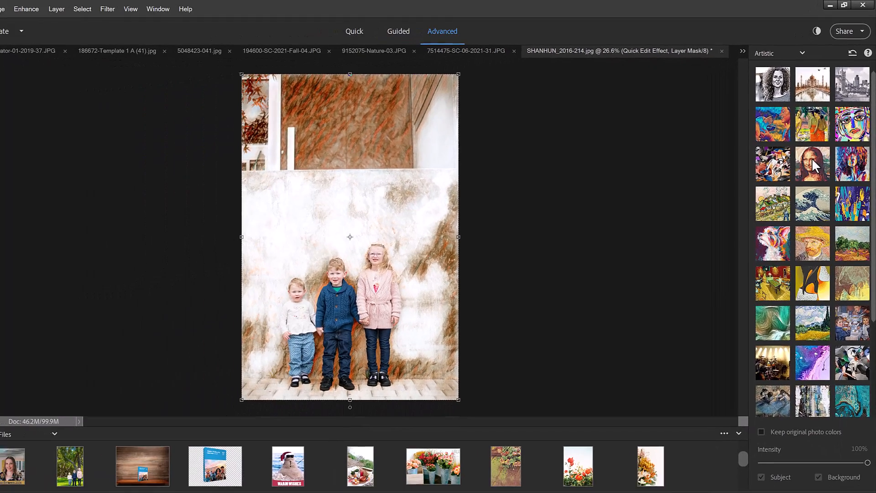
# - Try the Mona Lisa and three-women painting Artistic effects on the children photo, and reduce the intensity to 66%
pyautogui.click(812, 98)
pyautogui.click(812, 128)
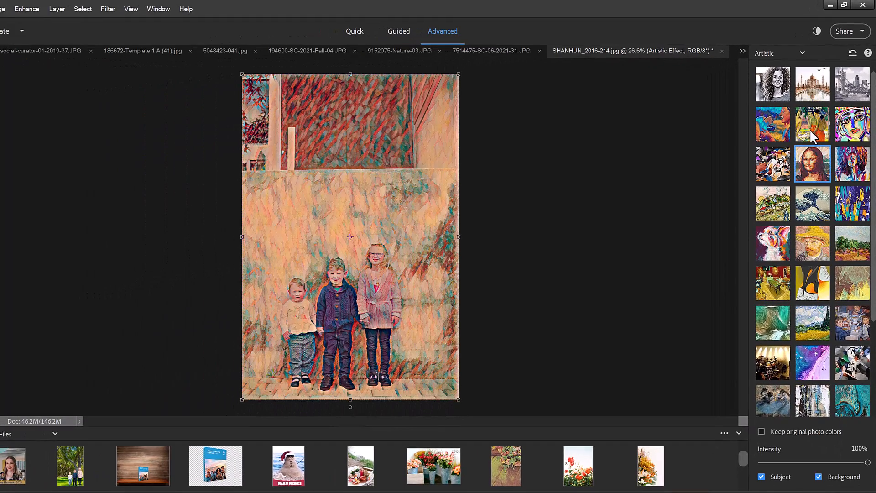
pyautogui.click(813, 165)
pyautogui.moveTo(873, 318); pyautogui.dragTo(873, 403)
pyautogui.click(831, 462)
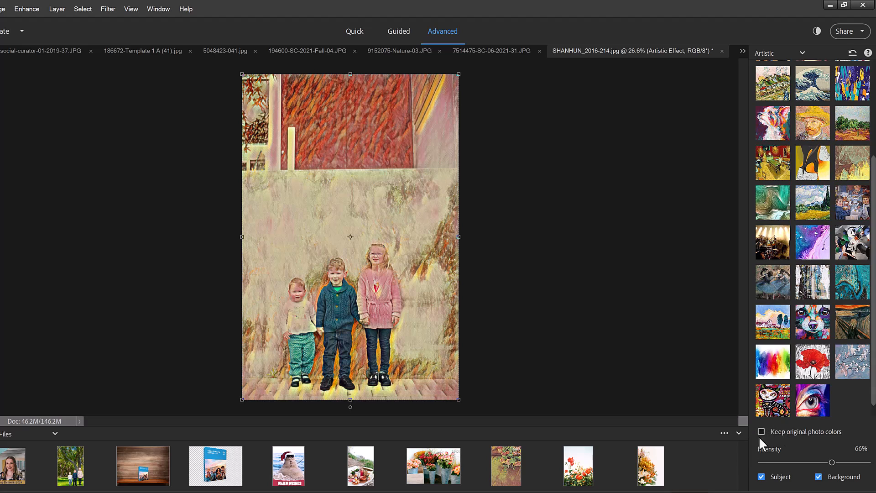
# - Switch to the red flowers photo and try the black-and-white portrait and blue-orange painting Artistic effects on it
pyautogui.click(579, 466)
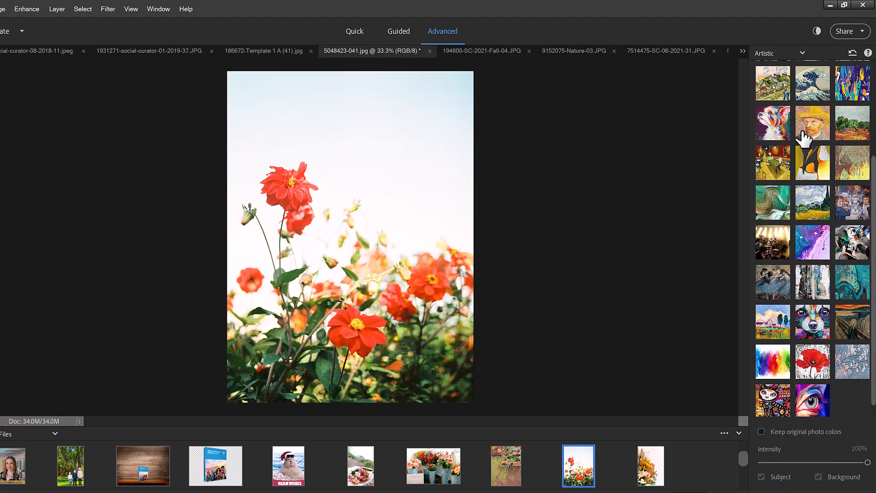
pyautogui.click(807, 235)
pyautogui.click(852, 86)
pyautogui.click(787, 87)
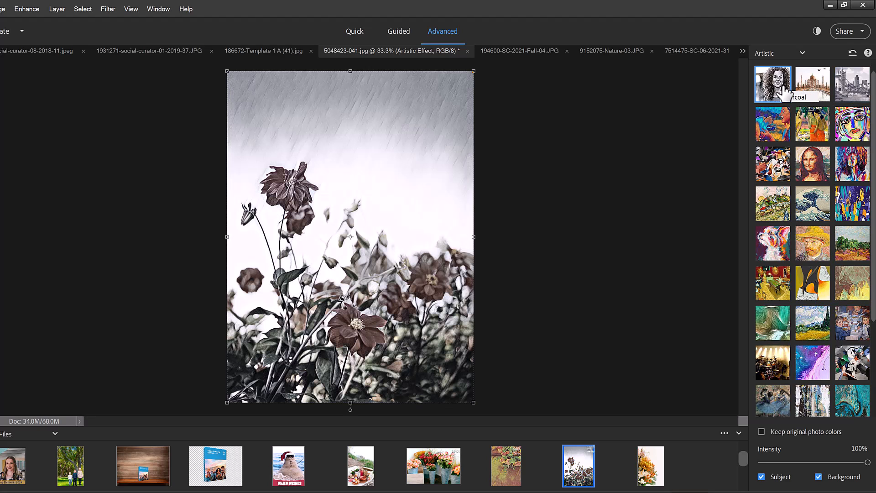
pyautogui.click(807, 253)
# - Apply the Tower Bridge Artistic effect to the picnic basket photo and reduce its intensity
pyautogui.click(361, 465)
pyautogui.click(852, 104)
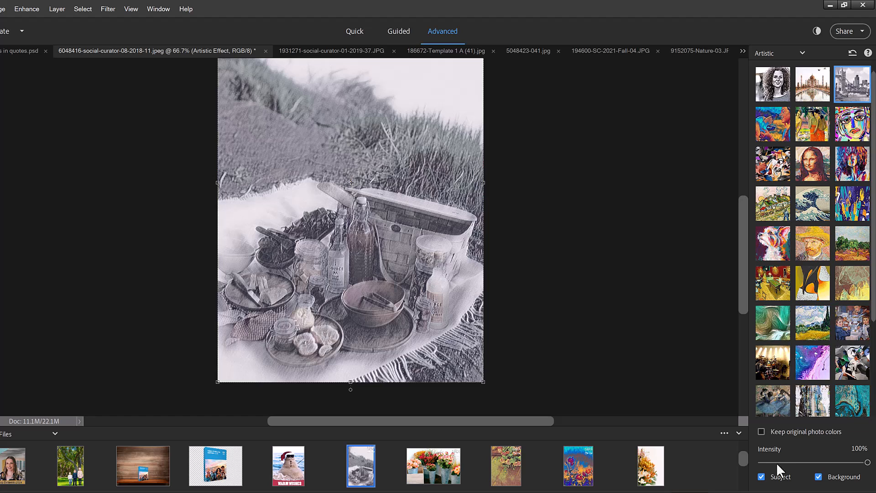
pyautogui.click(816, 462)
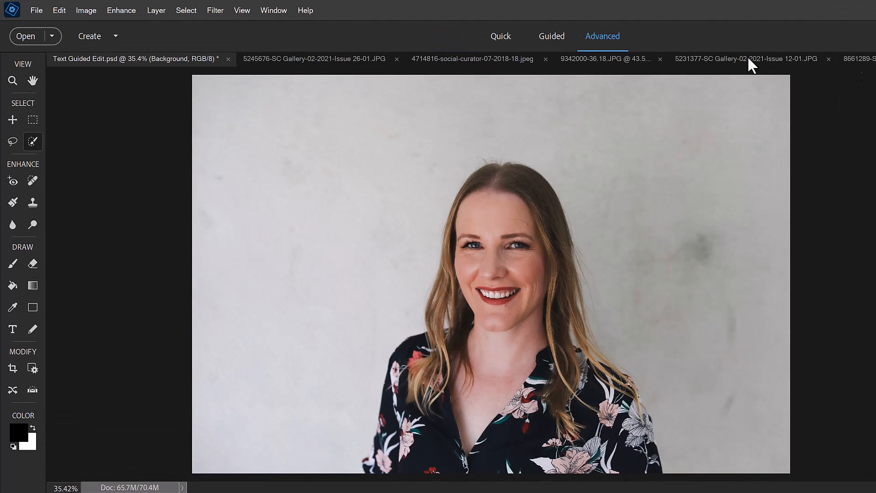
# - Automatically select the subject in the portrait of the smiling woman, and clear that selection
pyautogui.click(190, 15)
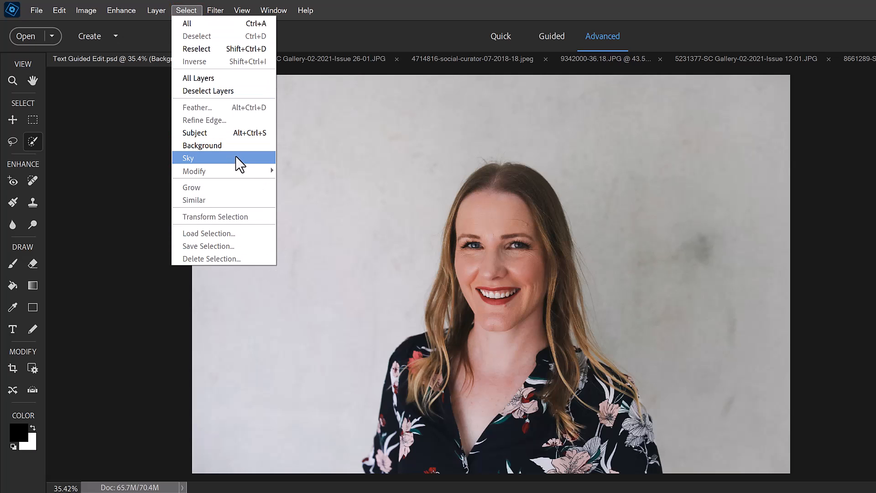
pyautogui.click(226, 133)
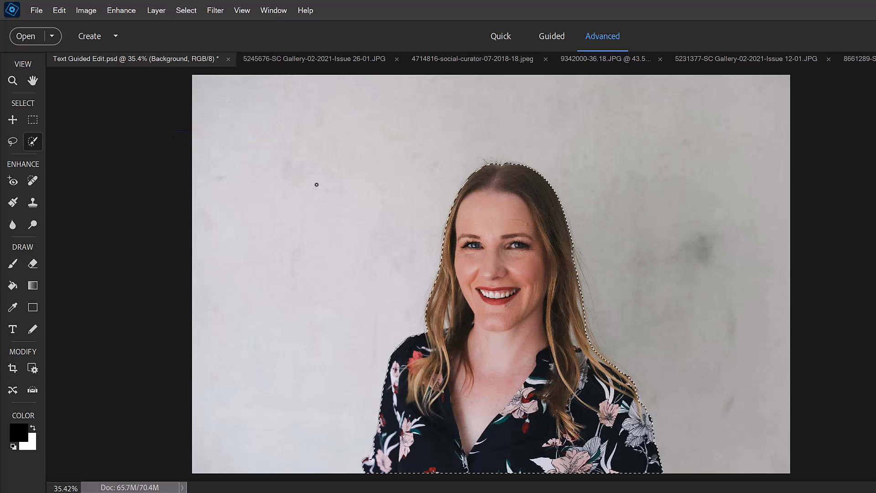
pyautogui.hotkey('ctrl', 'd')
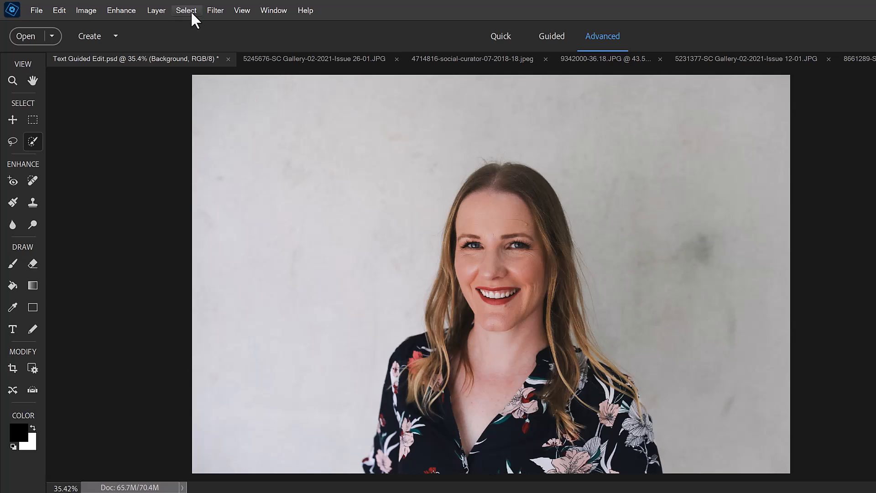
# - Automatically select the background of the woman's portrait and delete it to plain white
pyautogui.click(187, 11)
pyautogui.click(218, 158)
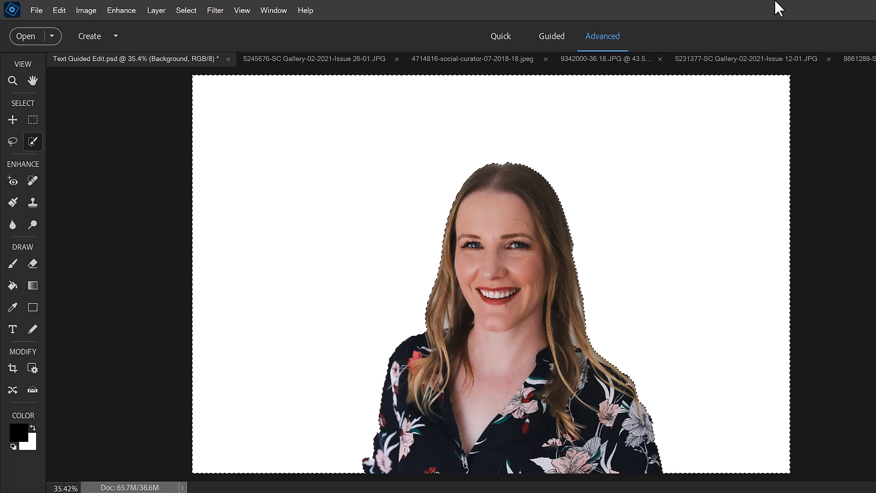
pyautogui.press('x')
pyautogui.press('Delete')
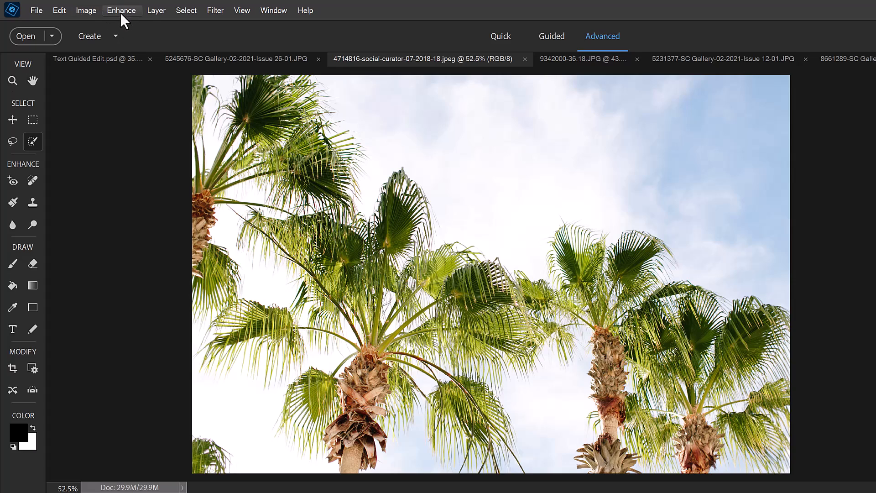
# - Delete the automatically selected sky from the palm tree photo, clear the selection, and undo
pyautogui.click(186, 11)
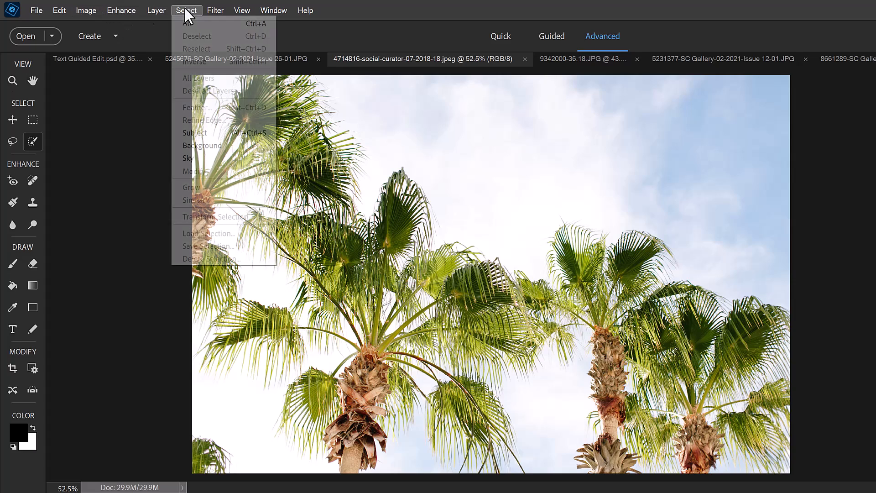
pyautogui.click(217, 161)
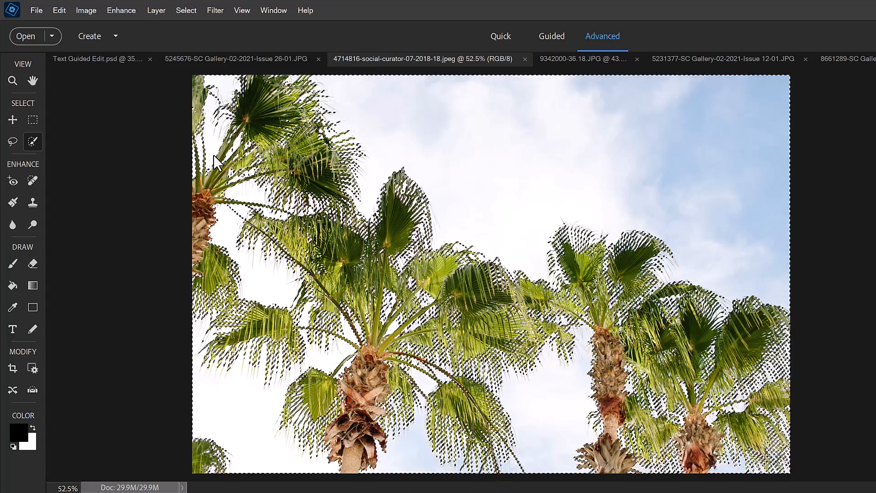
pyautogui.press('Delete')
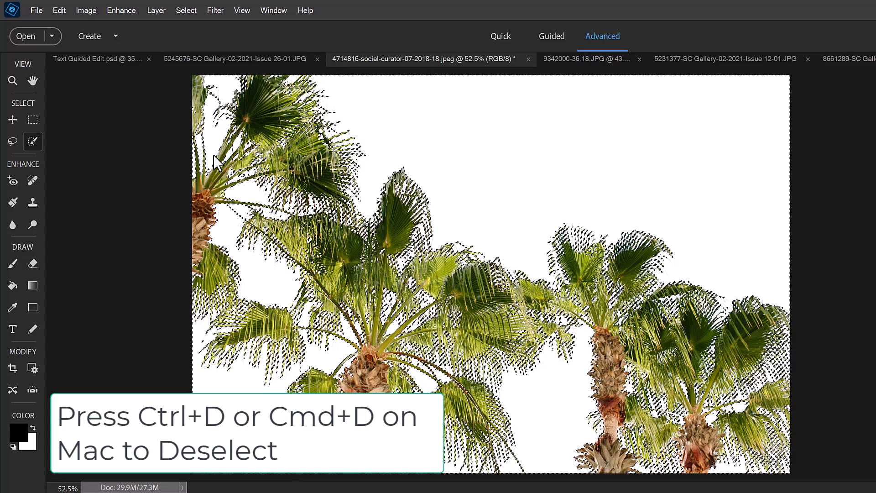
pyautogui.hotkey('ctrl', 'd')
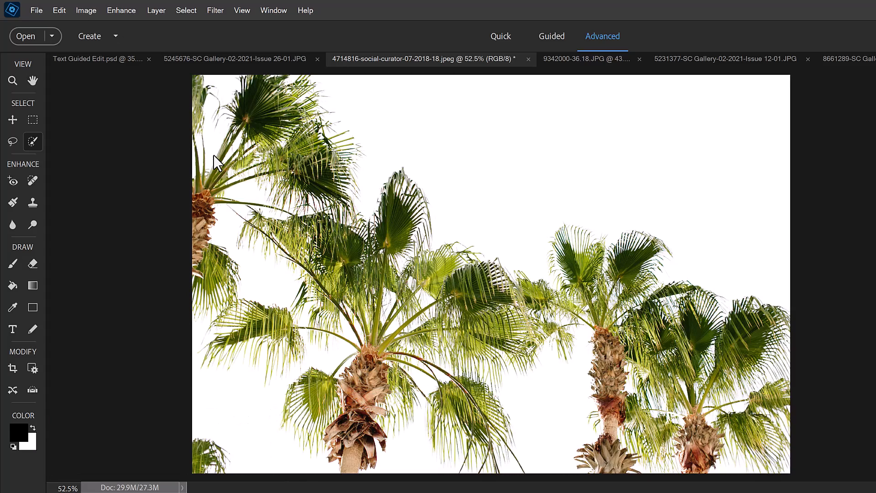
pyautogui.hotkey('ctrl', 'z')
# - Remove the sky from the bare tree photo with automatic sky selection and inspect the cut-out branches up close
pyautogui.click(186, 10)
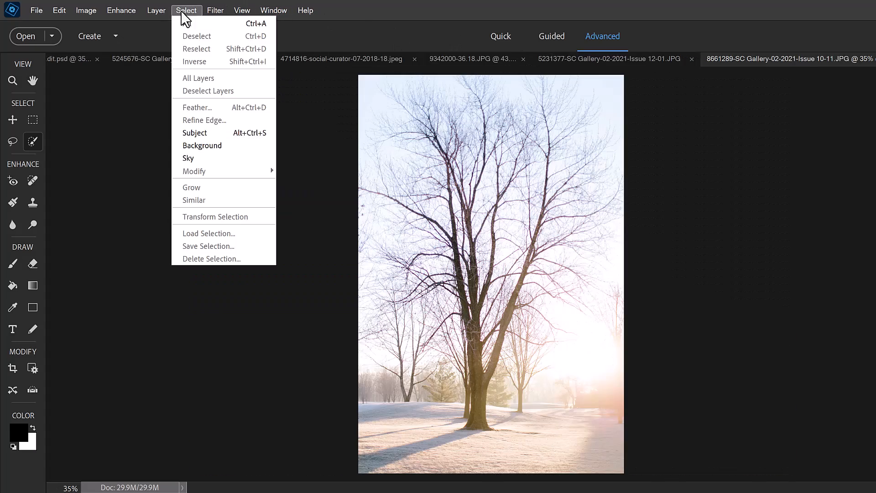
pyautogui.click(217, 160)
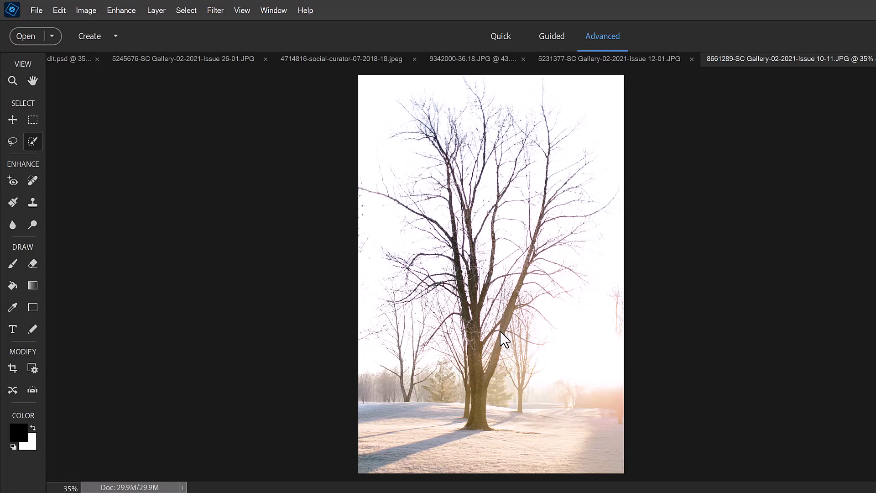
pyautogui.scroll(10, 504, 338)
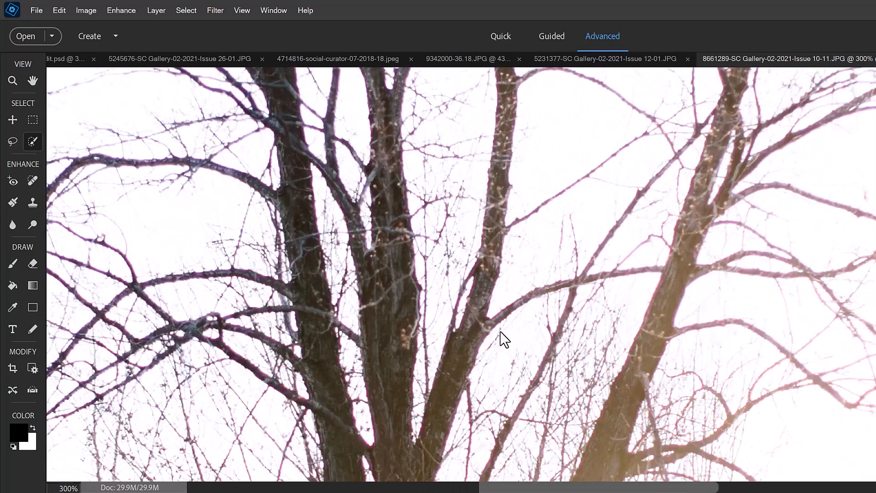
pyautogui.scroll(-10, 505, 339)
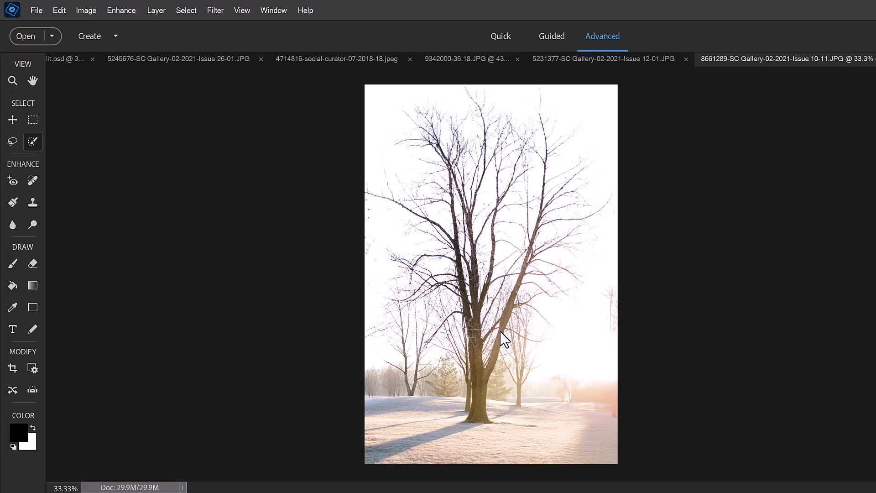
# - Undo the sky removal on the bare tree photo
pyautogui.hotkey('ctrl', 'z')
pyautogui.hotkey('ctrl', 'z')
pyautogui.hotkey('ctrl', 'z')
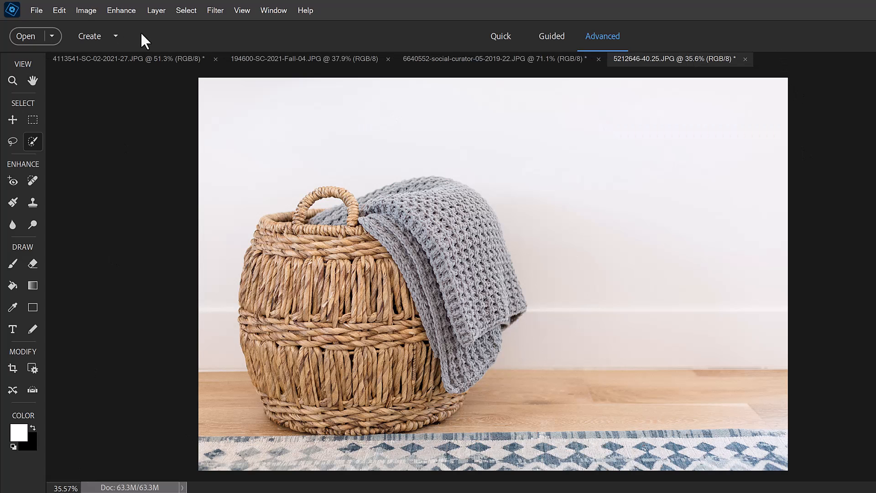
# - Use the Selection Brush's automatic background selection on the wicker basket photo, discarding the current selection, and delete the background to black
pyautogui.click(185, 10)
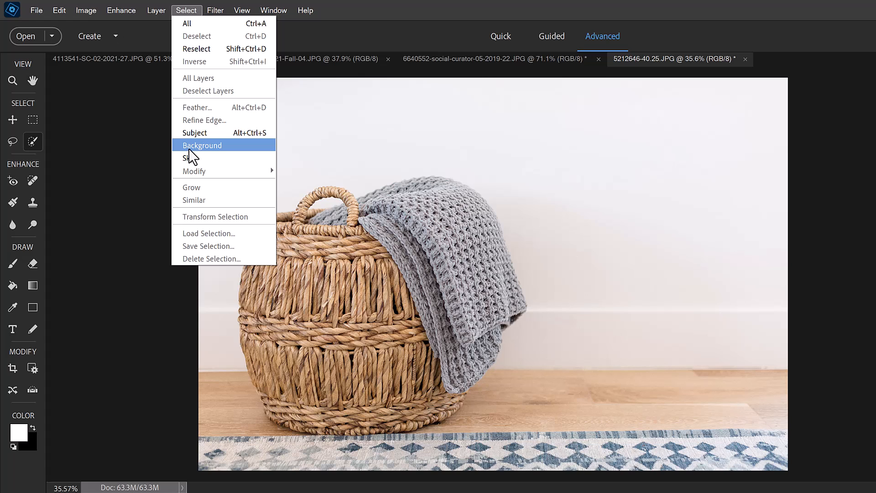
pyautogui.click(130, 145)
pyautogui.click(30, 143)
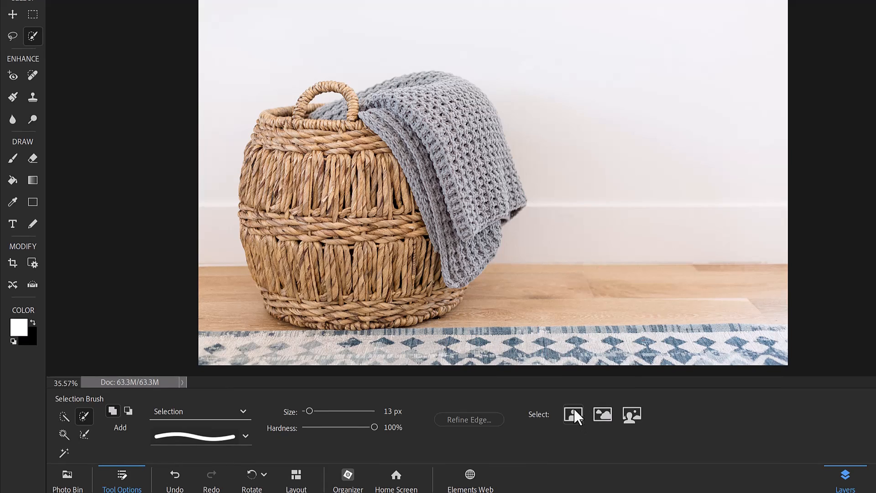
pyautogui.click(636, 415)
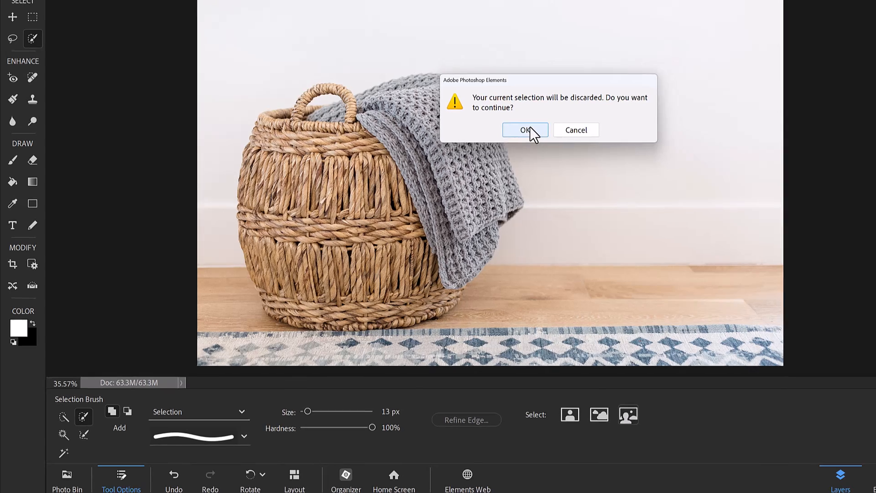
pyautogui.click(532, 127)
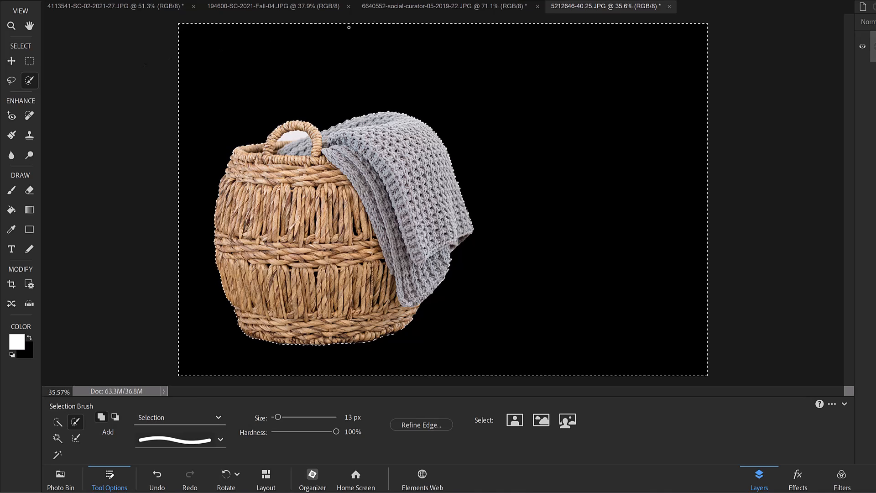
# - Try automatic background removal on the pencils and erasers photo and the orange flowers photo, undoing each removal
pyautogui.click(396, 11)
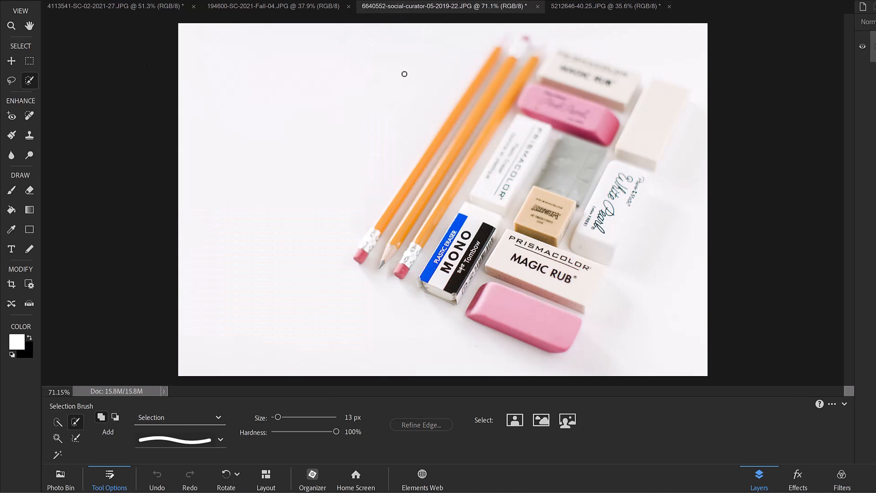
pyautogui.click(575, 420)
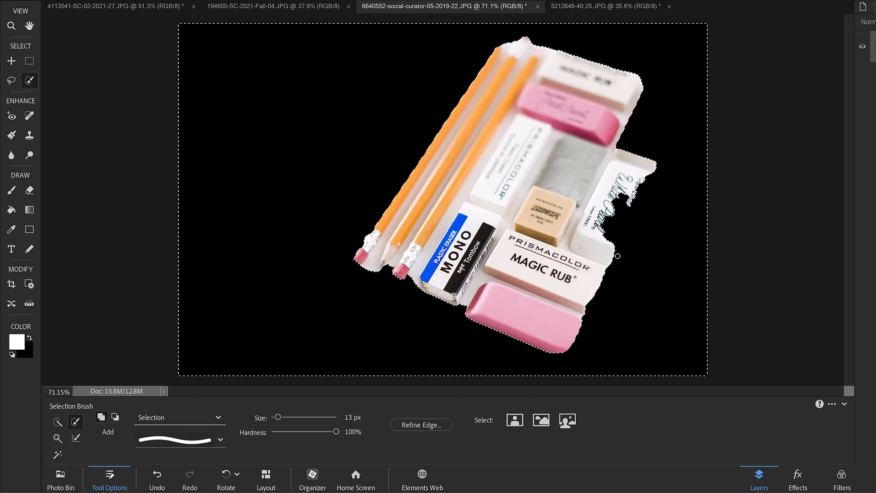
pyautogui.hotkey('ctrl', 'z')
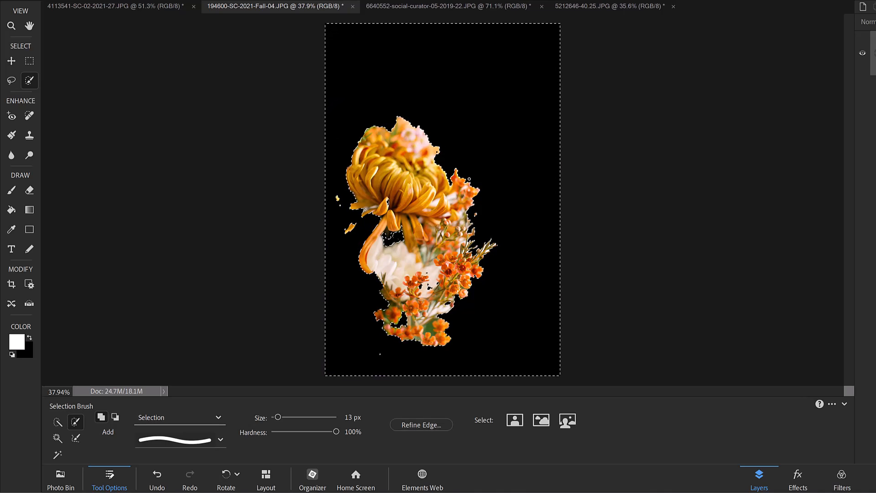
pyautogui.hotkey('ctrl', 'z')
# - Return to the wicker basket photo and try the automatic sky selection
pyautogui.click(610, 6)
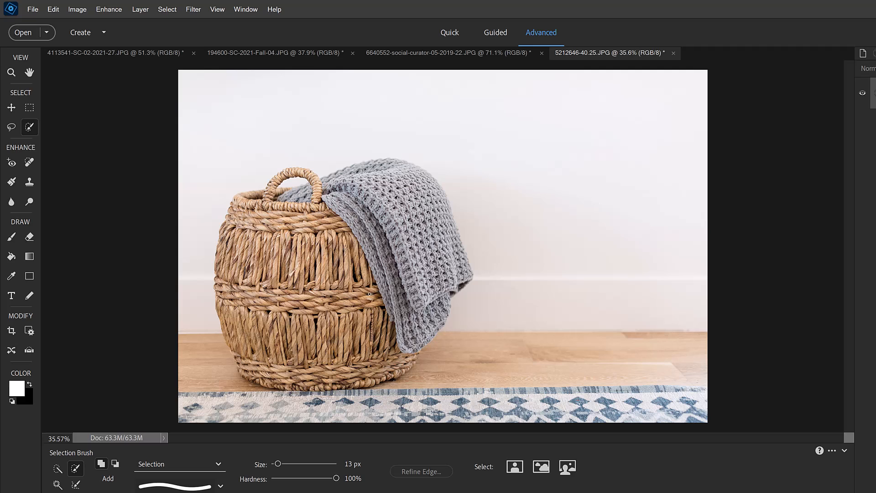
pyautogui.click(167, 9)
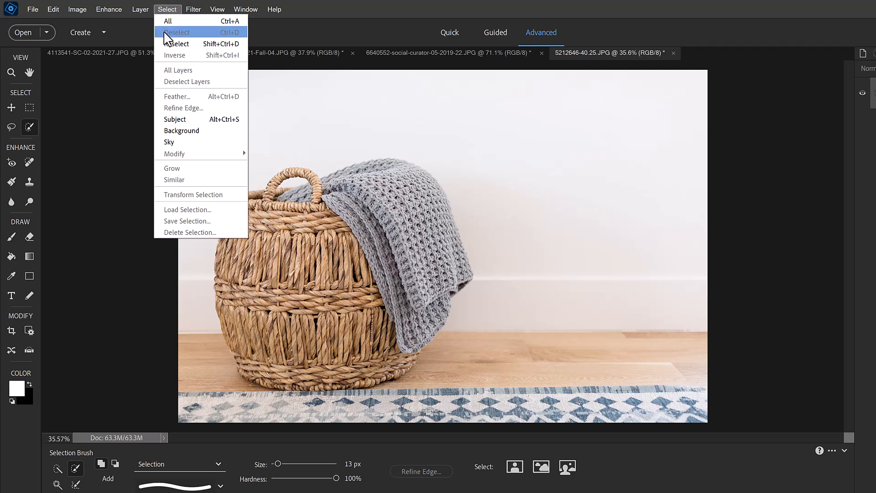
pyautogui.click(174, 141)
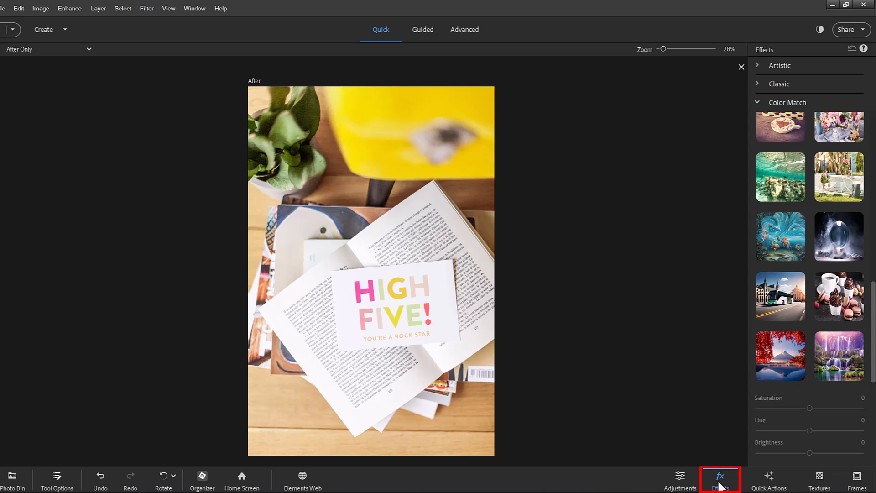
# - Collapse the Color Match effects and show the Artistic effects for the High Five photo in Quick mode
pyautogui.click(760, 100)
pyautogui.click(760, 66)
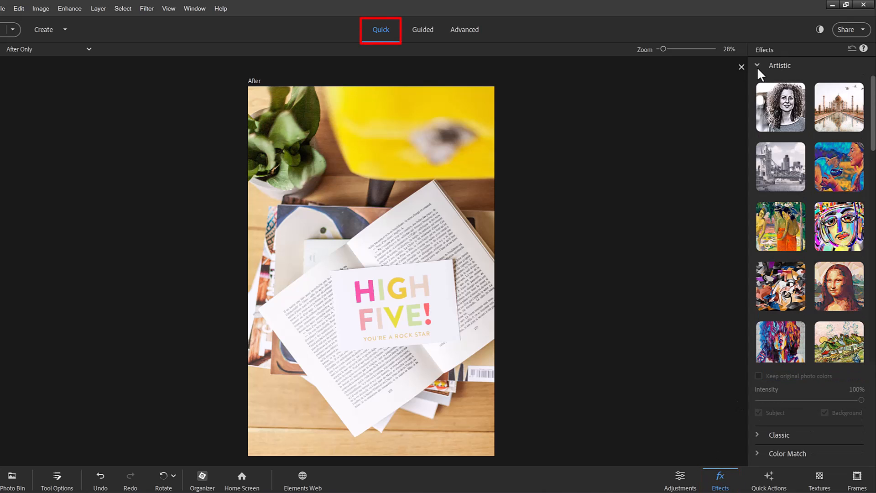
# - Collapse the Artistic effects and expand the Color Match effects for the High Five photo
pyautogui.click(757, 64)
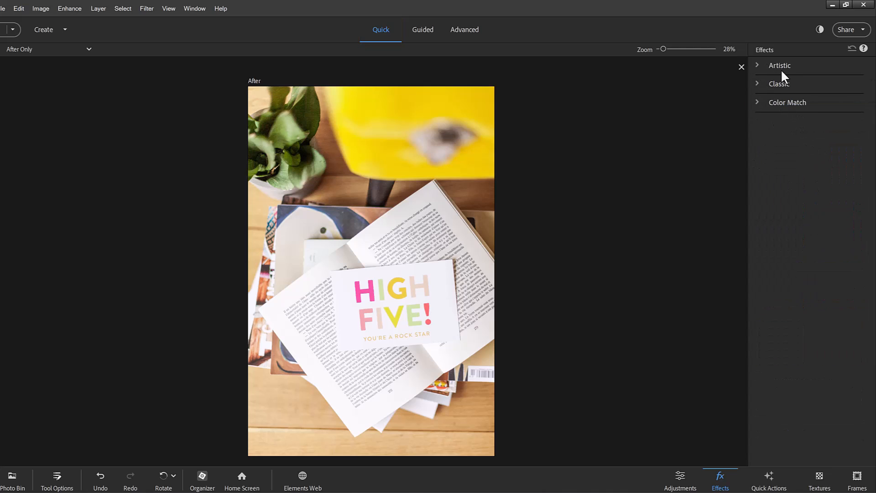
pyautogui.click(758, 64)
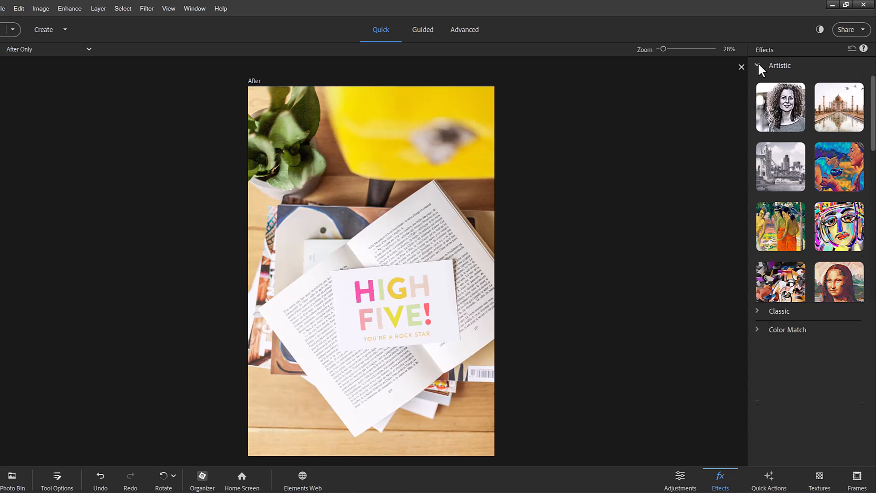
pyautogui.click(759, 64)
pyautogui.click(758, 84)
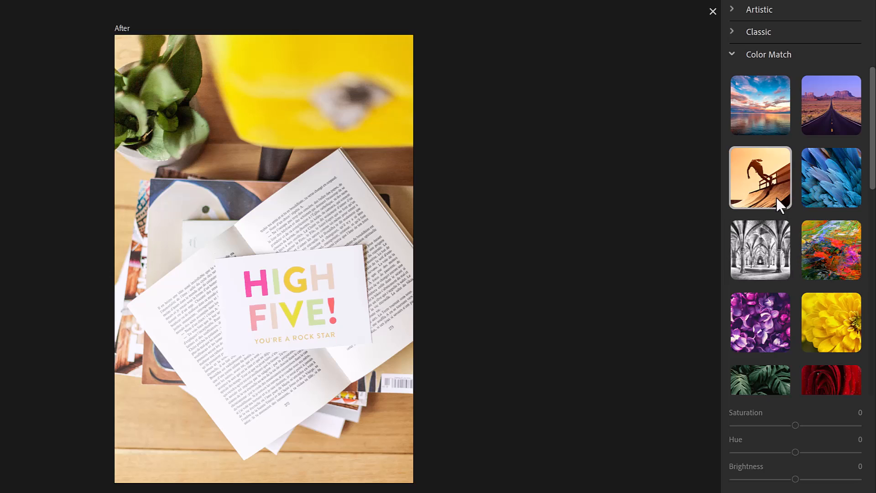
# - Try Color Match presets such as the bus street scene on the High Five photo and reset the effect
pyautogui.click(762, 174)
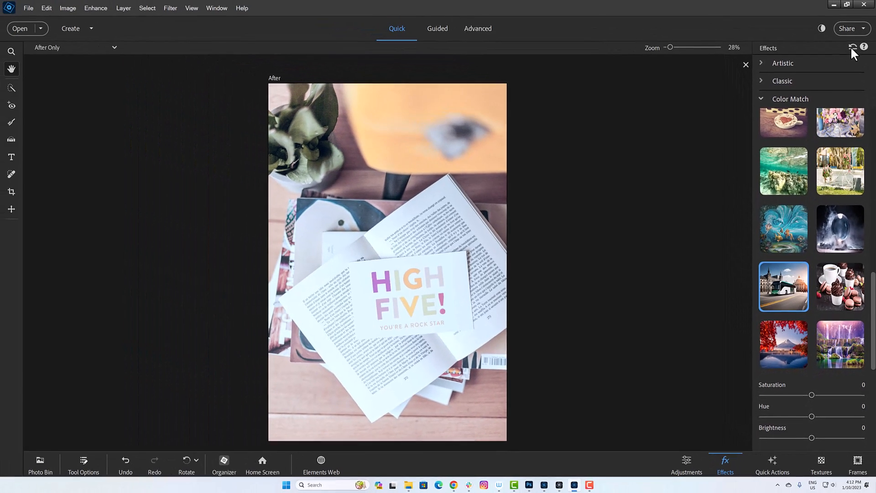
pyautogui.click(852, 47)
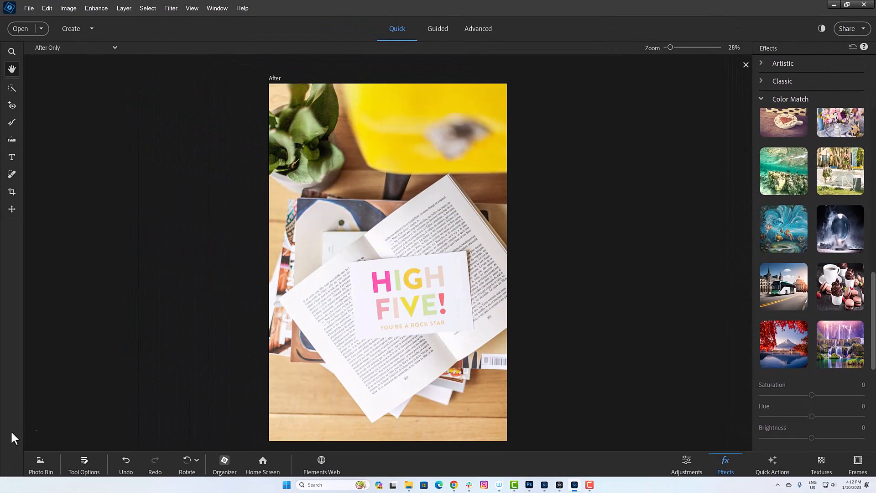
# - Switch to the open photo of flowers in metal buckets and apply a Color Match preset in Quick mode
pyautogui.click(39, 461)
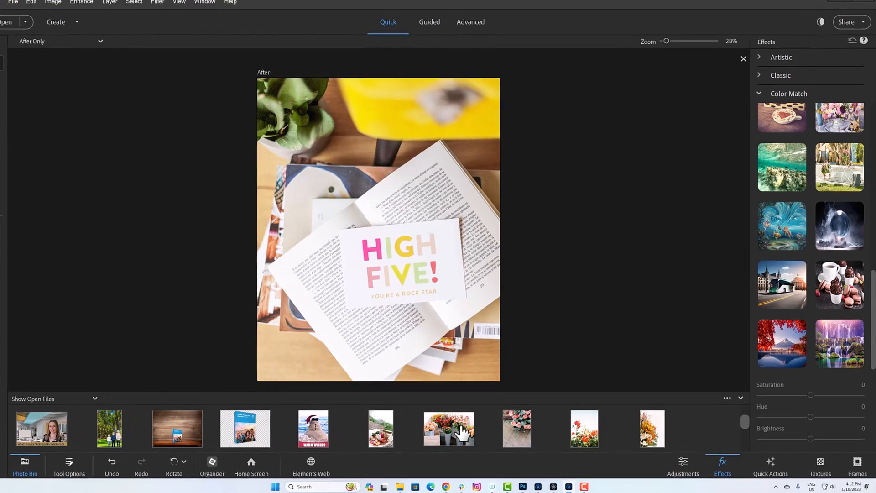
pyautogui.click(463, 431)
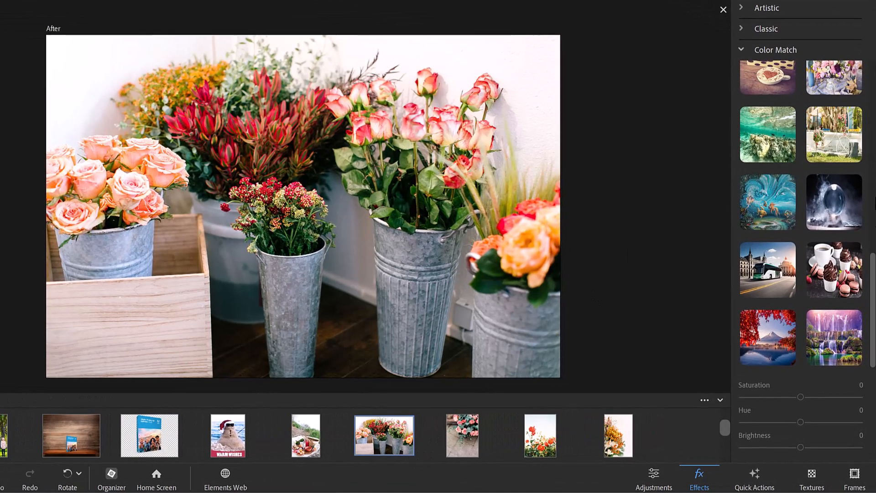
pyautogui.scroll(5, 818, 210)
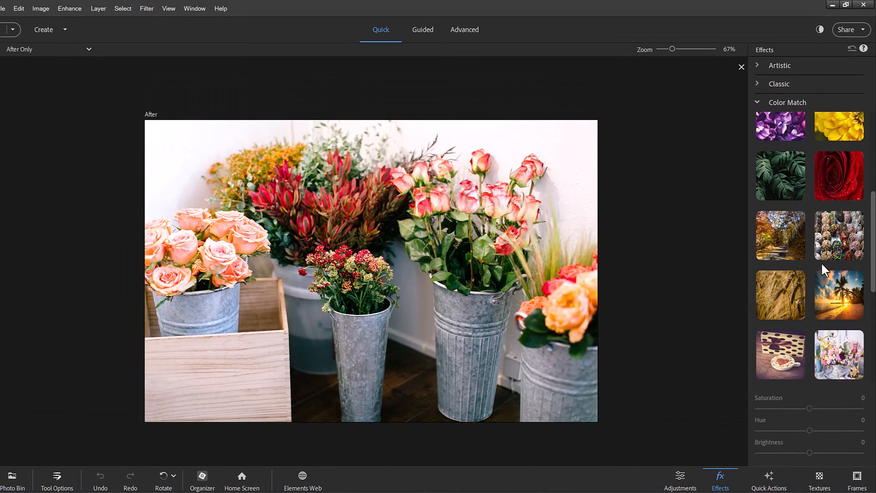
pyautogui.click(825, 246)
# - In Advanced mode, show the Color Match effects and import 5048423-041.jpg as the custom color source for the flower buckets photo
pyautogui.click(465, 29)
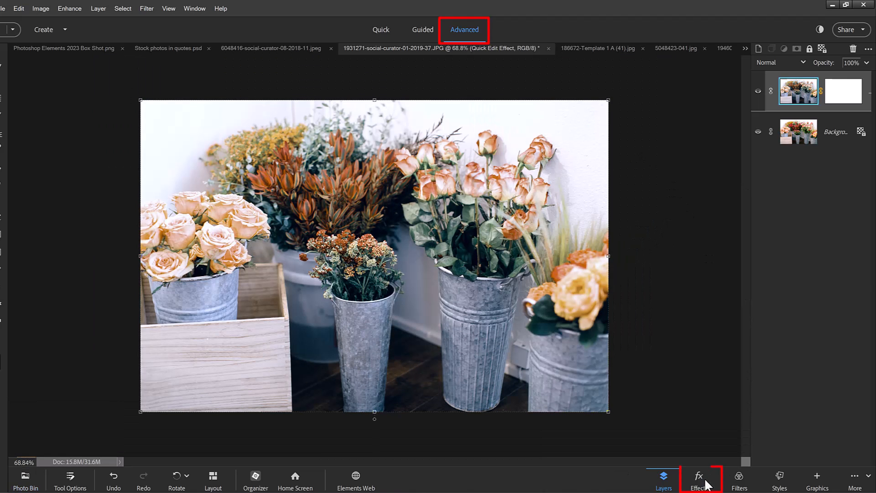
pyautogui.click(699, 478)
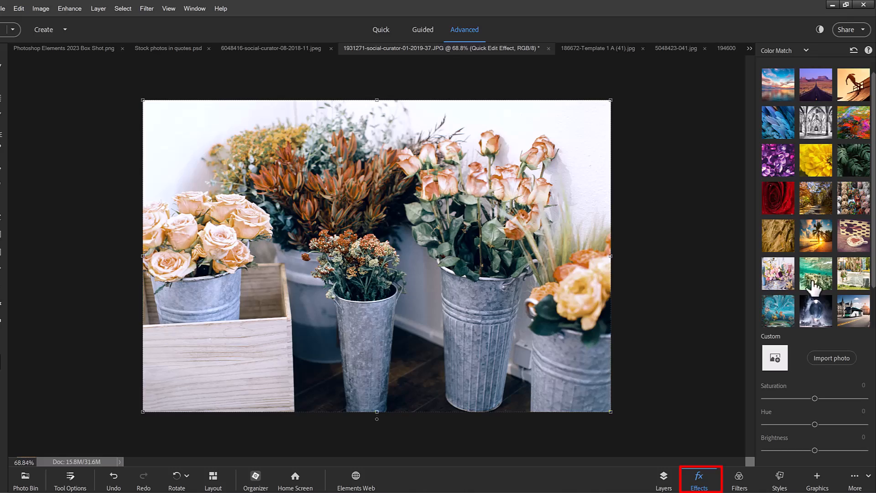
pyautogui.click(832, 358)
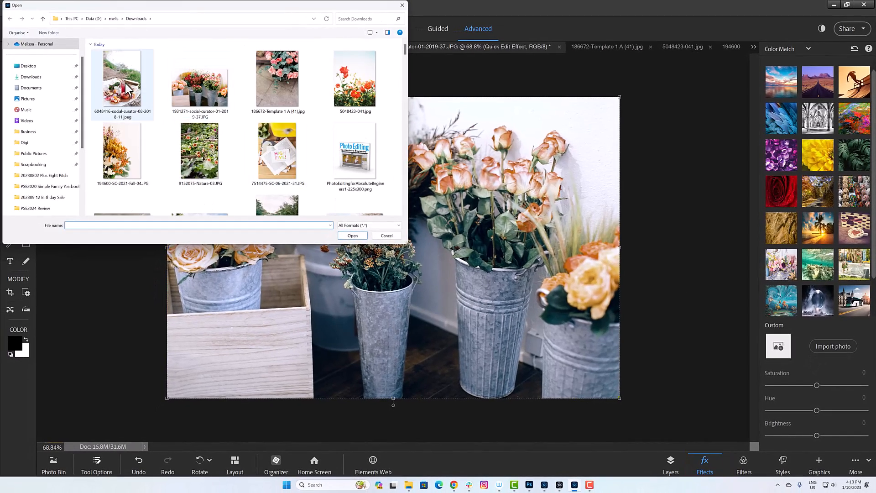
pyautogui.doubleClick(349, 96)
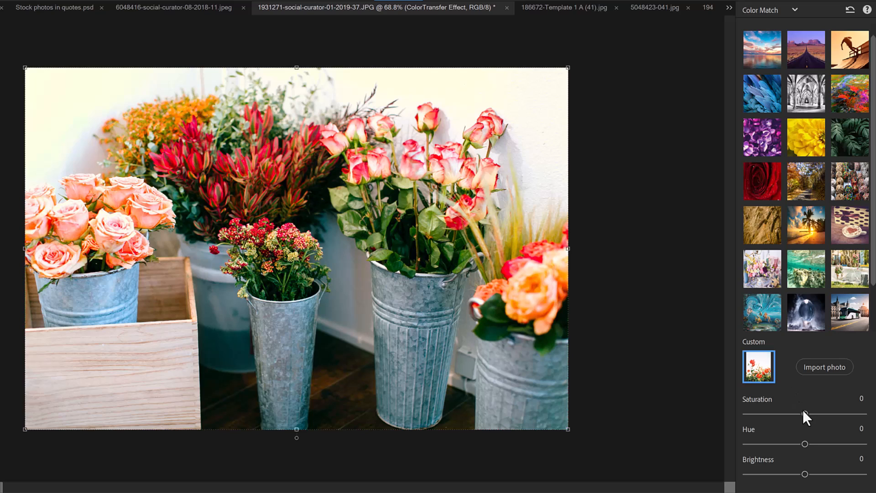
# - Adjust the custom Color Match effect to Saturation 29, Hue 11 and Brightness -22
pyautogui.moveTo(840, 426); pyautogui.dragTo(839, 427)
pyautogui.moveTo(784, 447); pyautogui.dragTo(772, 445)
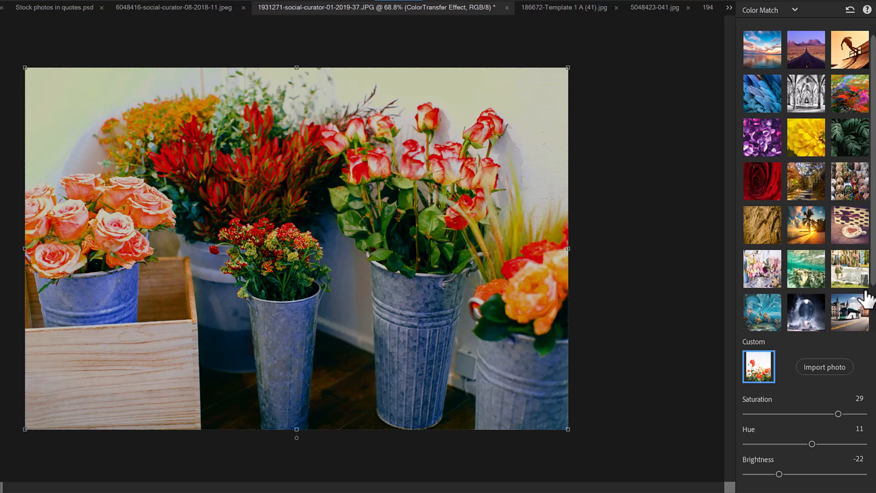
# - Import 194600-SC-2021-Fall-04.JPG as the new custom Color Match source for the flower buckets photo
pyautogui.scroll(-1, 874, 291)
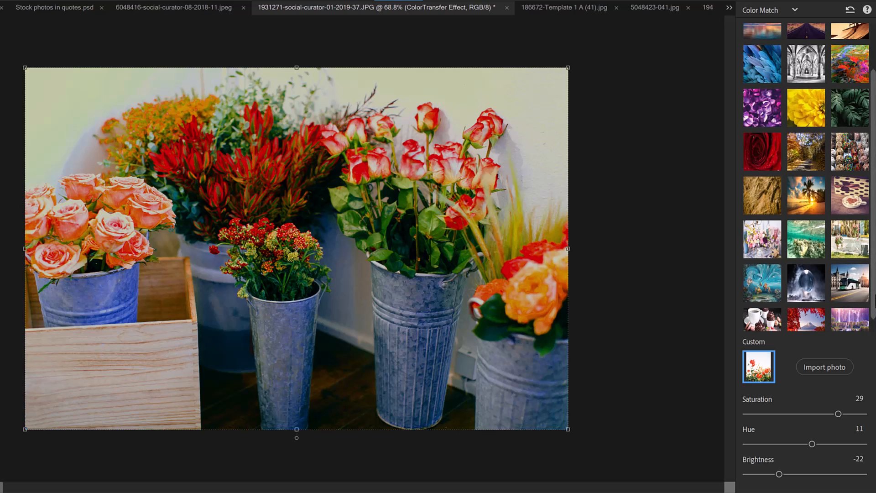
pyautogui.click(824, 367)
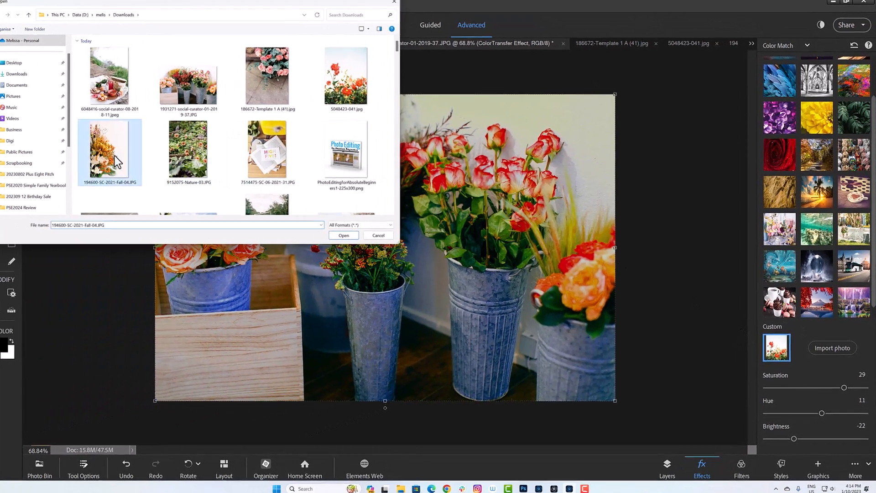
pyautogui.doubleClick(119, 155)
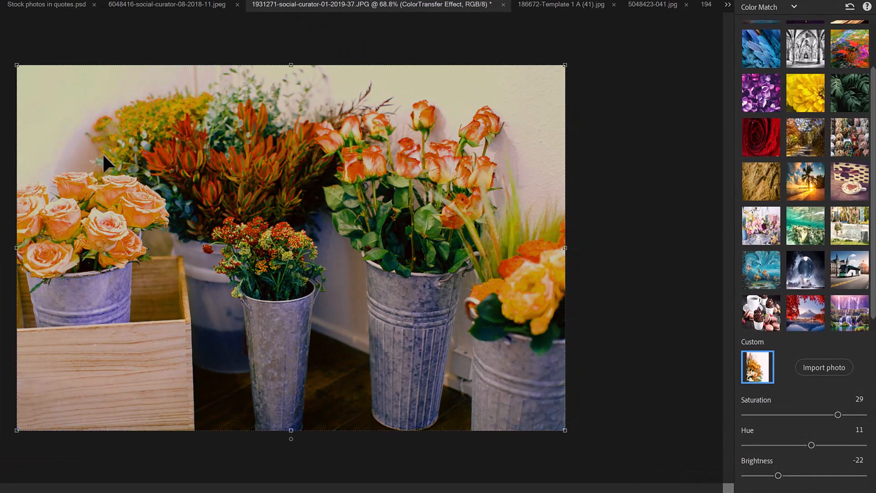